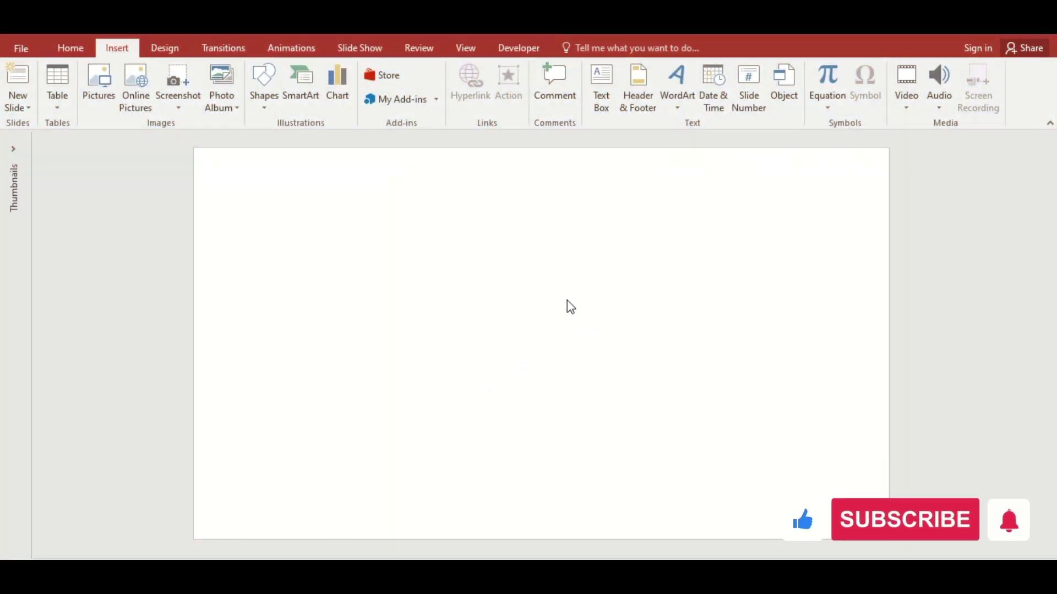
# Fill the slide background with the light blue tissue texture.
pyautogui.rightClick(552, 313)
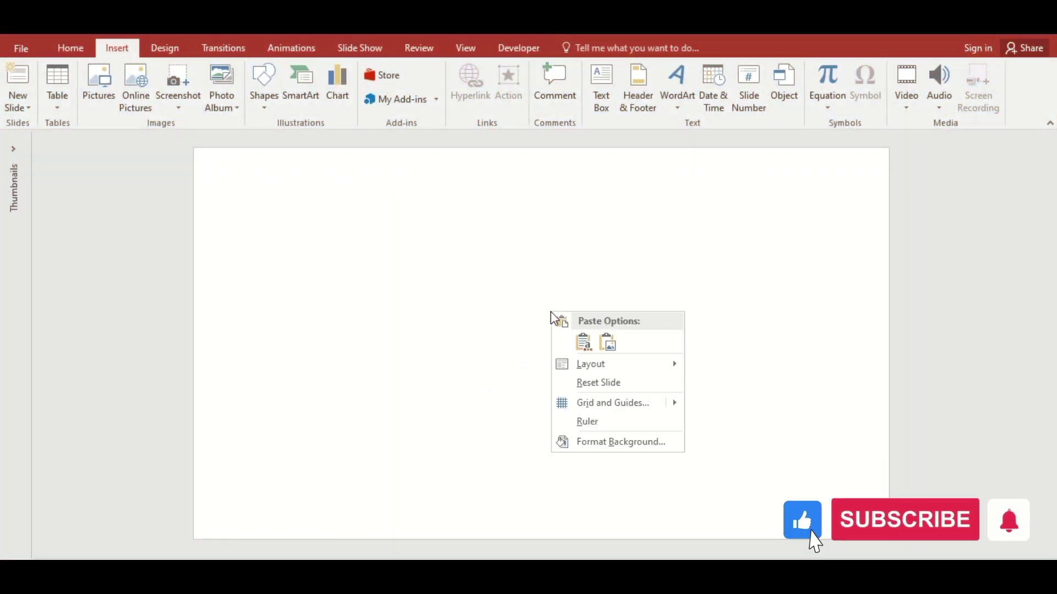
pyautogui.click(609, 444)
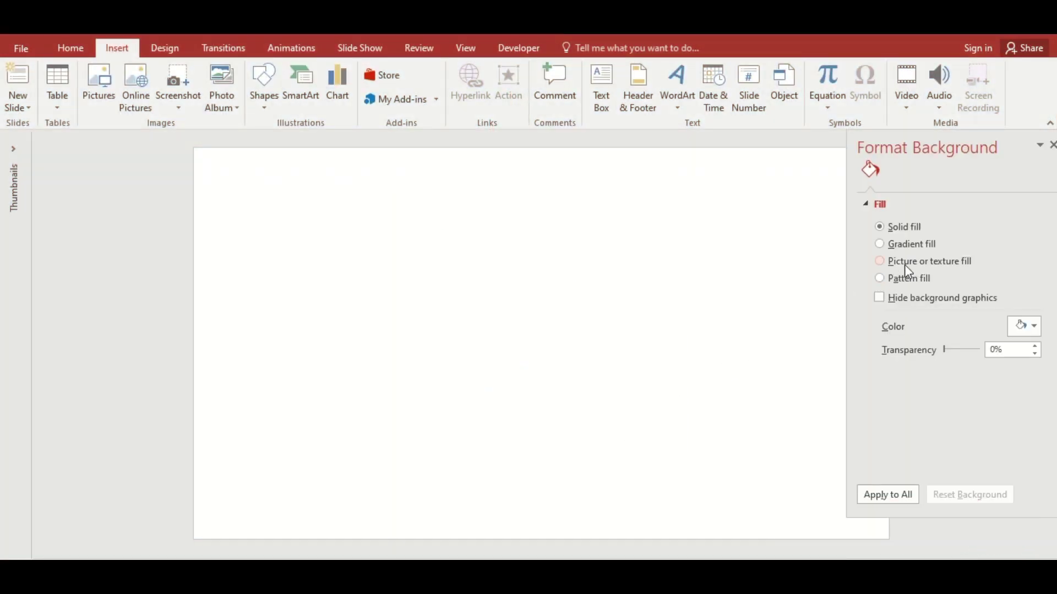
pyautogui.click(880, 262)
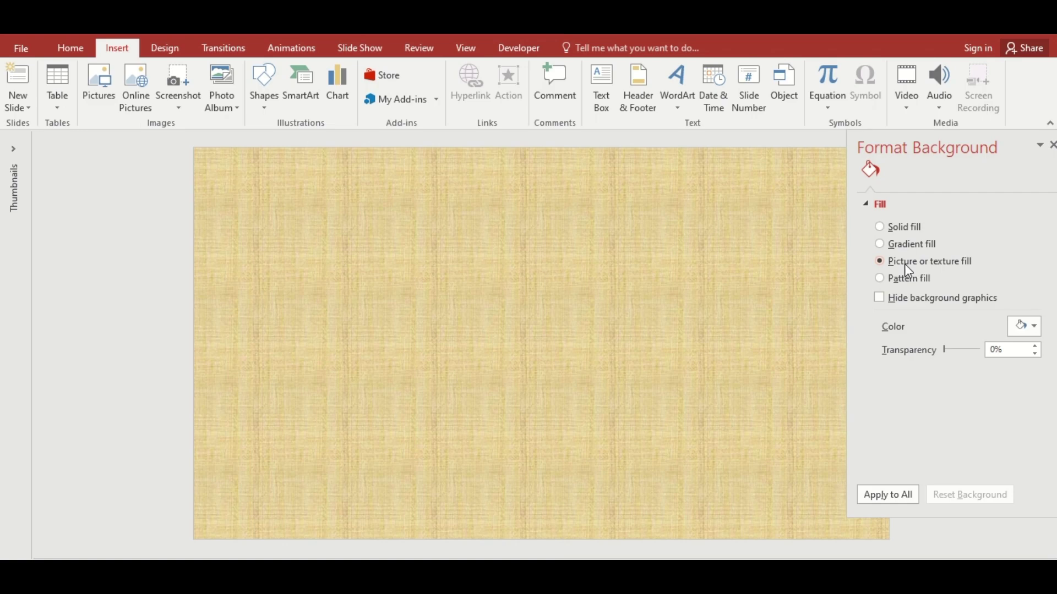
pyautogui.click(1034, 368)
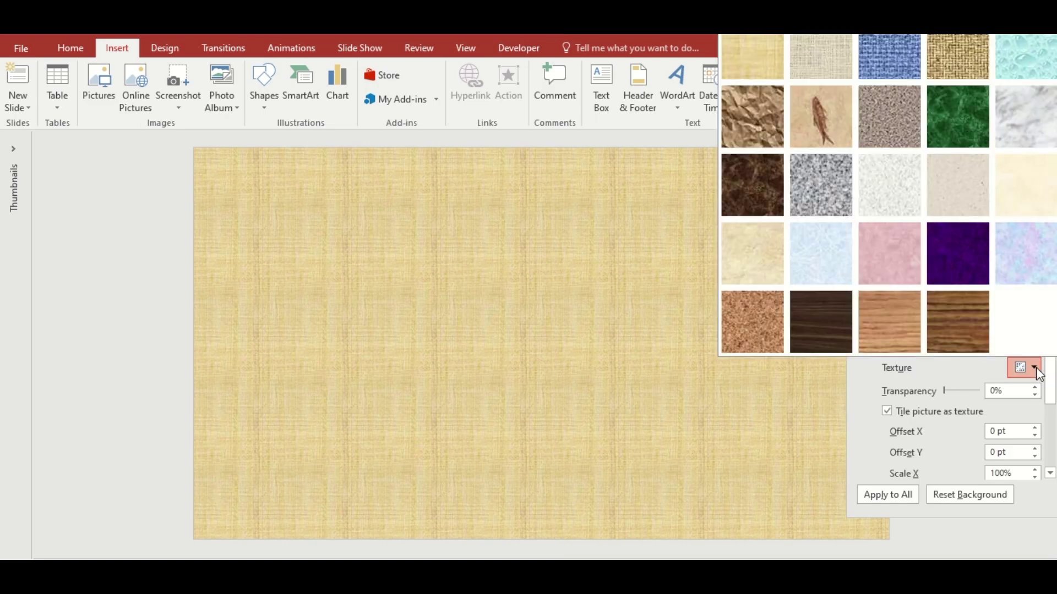
pyautogui.click(821, 247)
# Soften the background texture with an artistic effect and close the pane.
pyautogui.click(902, 171)
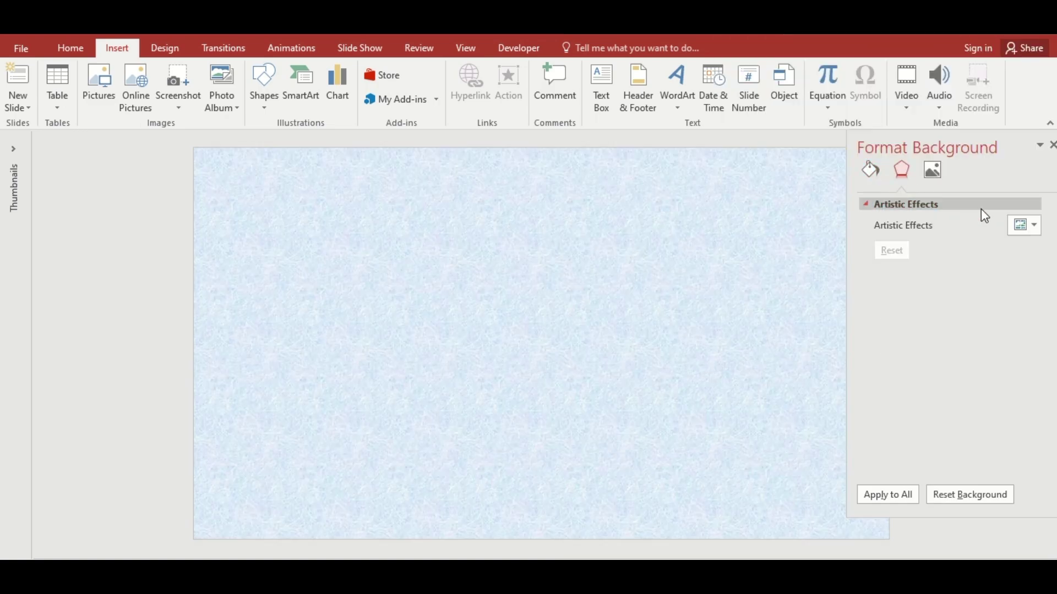
pyautogui.click(1034, 225)
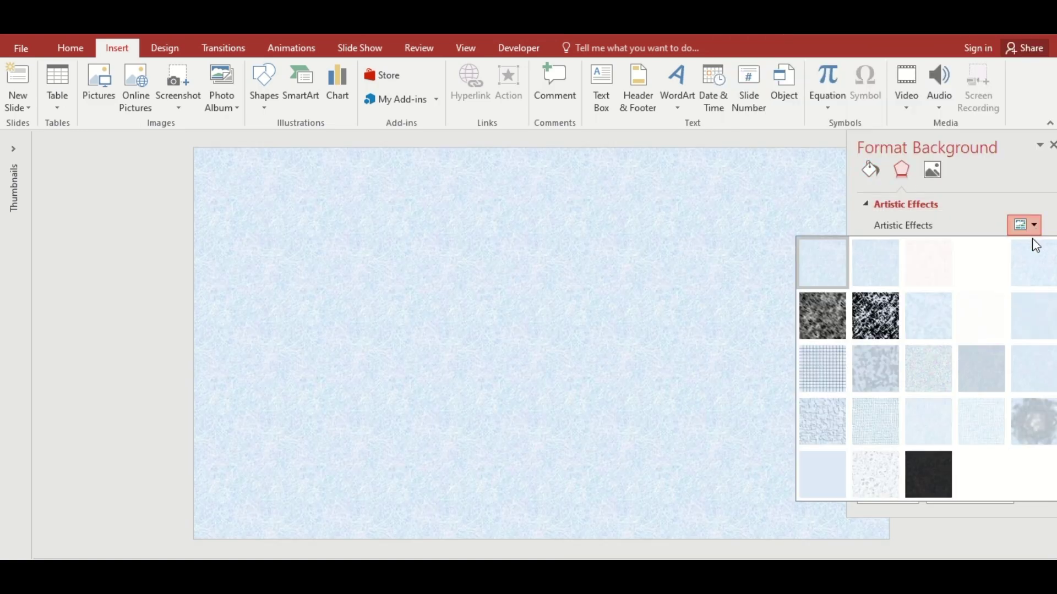
pyautogui.click(982, 363)
pyautogui.click(1052, 145)
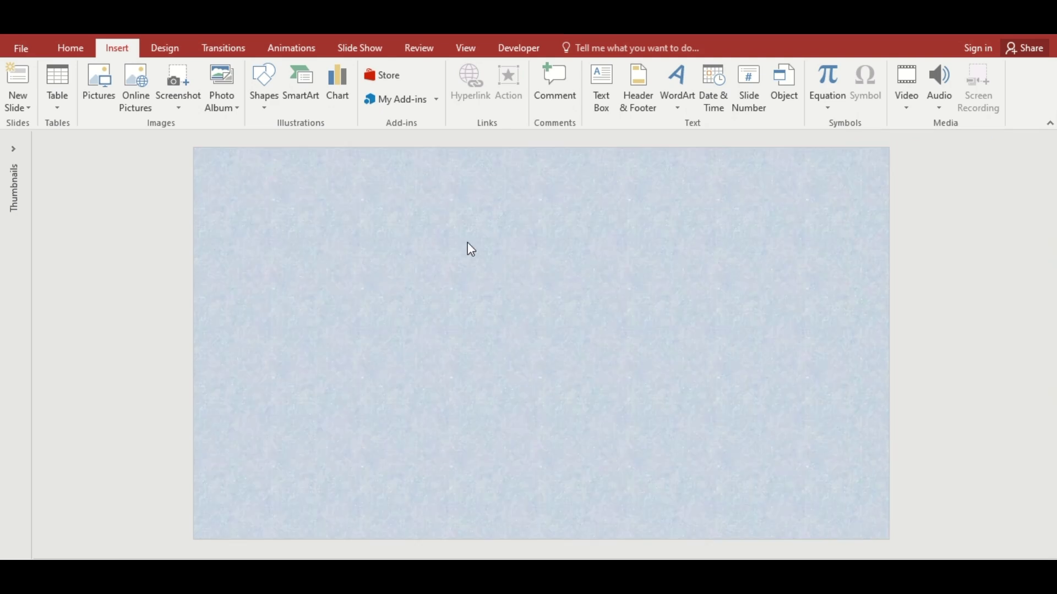
# Draw a 10 × 7.98 cm oval with no outline.
pyautogui.click(264, 103)
pyautogui.click(335, 142)
pyautogui.moveTo(404, 215); pyautogui.dragTo(598, 428)
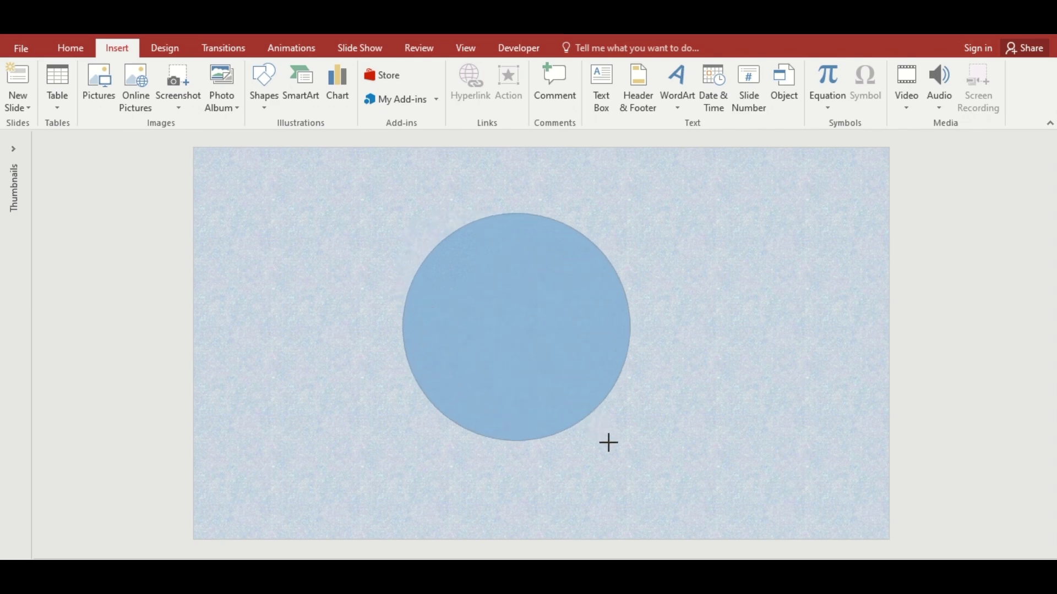
pyautogui.moveTo(598, 428); pyautogui.dragTo(648, 459)
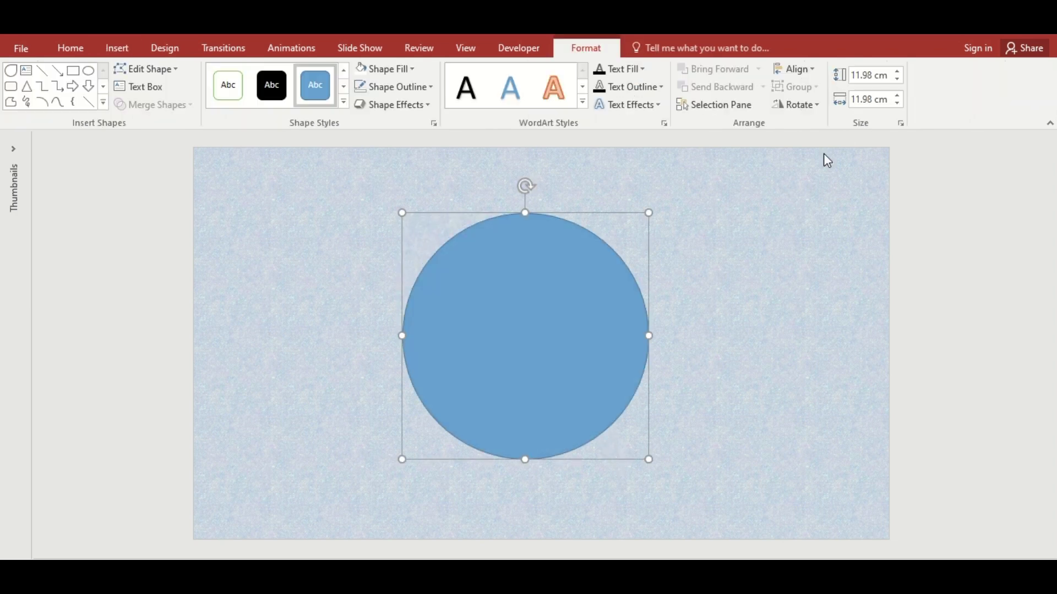
pyautogui.click(869, 74)
pyautogui.write('10')
pyautogui.click(861, 97)
pyautogui.write('7.98')
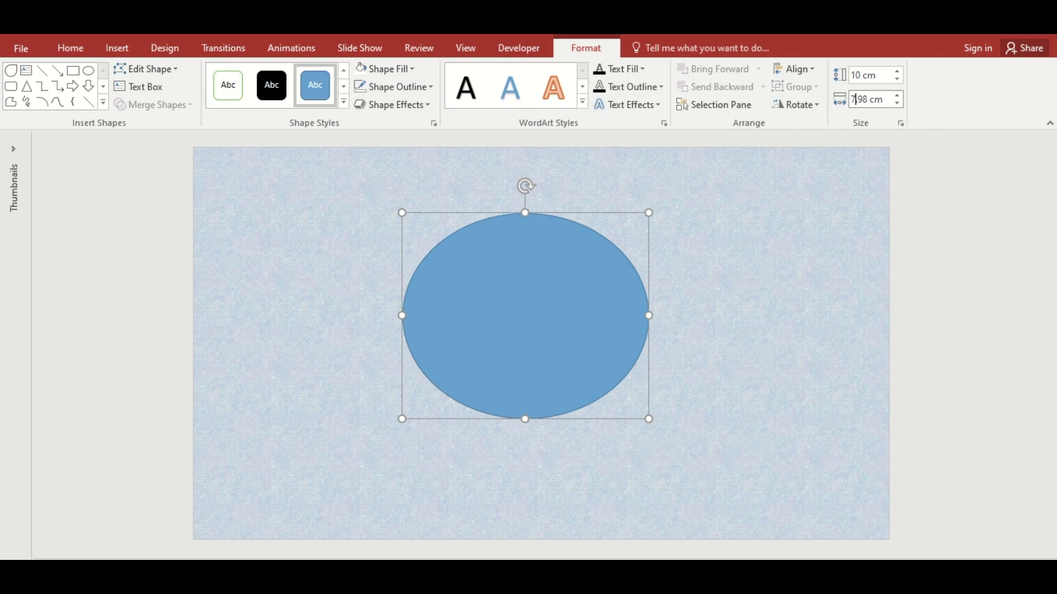
pyautogui.press('Return')
pyautogui.click(430, 87)
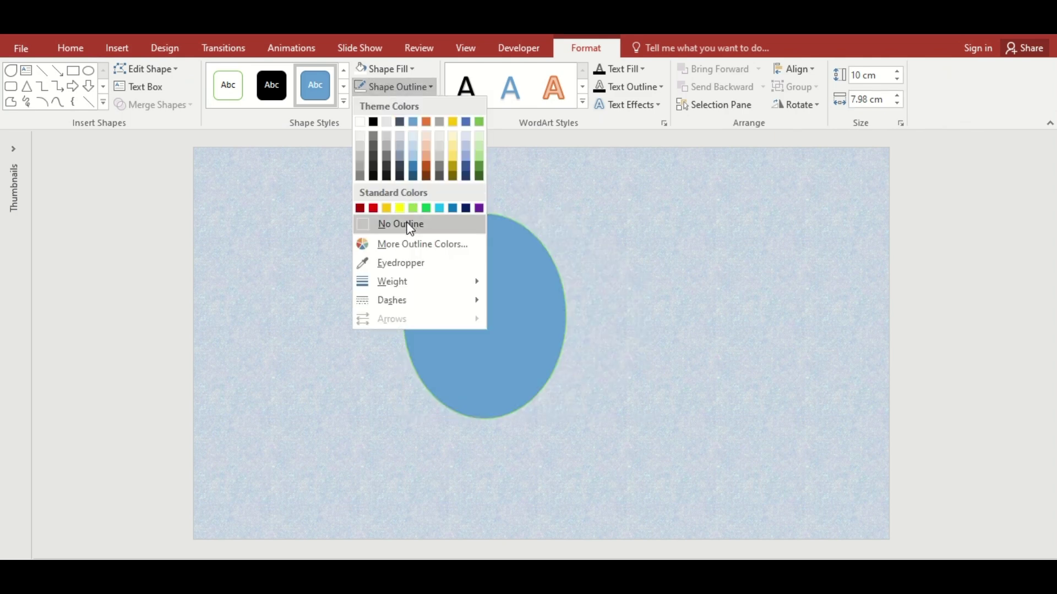
pyautogui.click(406, 224)
# Duplicate the ellipse to its right and fill the copy black.
pyautogui.click(448, 253)
pyautogui.keyDown('ctrl'); pyautogui.moveTo(448, 253); pyautogui.dragTo(621, 266); pyautogui.keyUp('ctrl')
pyautogui.click(410, 68)
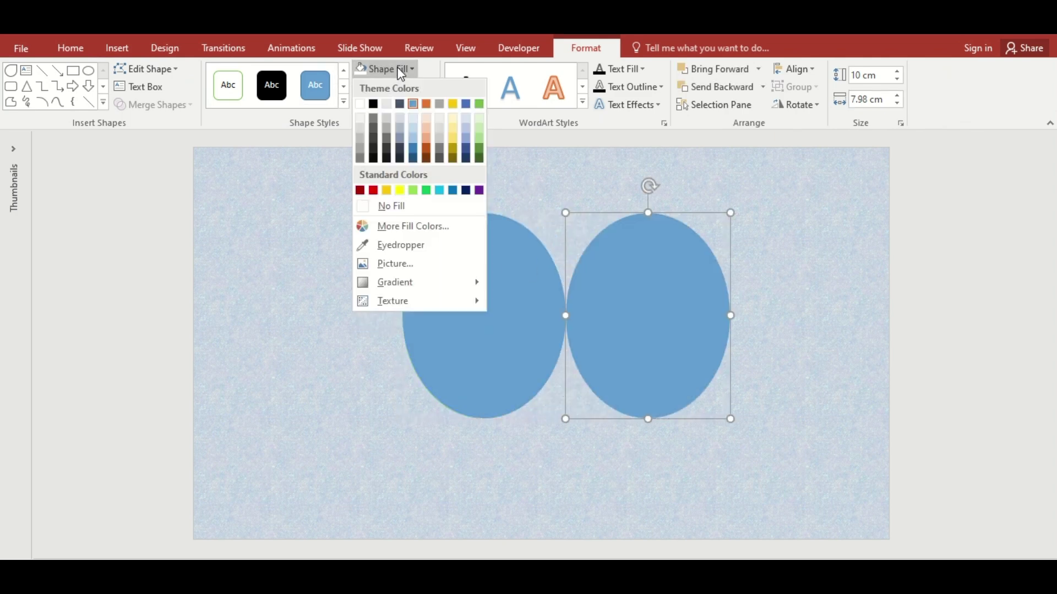
pyautogui.click(374, 103)
# Duplicate the black ellipse further right and resize it to 6 × 3 cm.
pyautogui.keyDown('ctrl'); pyautogui.moveTo(667, 296); pyautogui.dragTo(856, 303); pyautogui.keyUp('ctrl')
pyautogui.moveTo(876, 75); pyautogui.dragTo(850, 76)
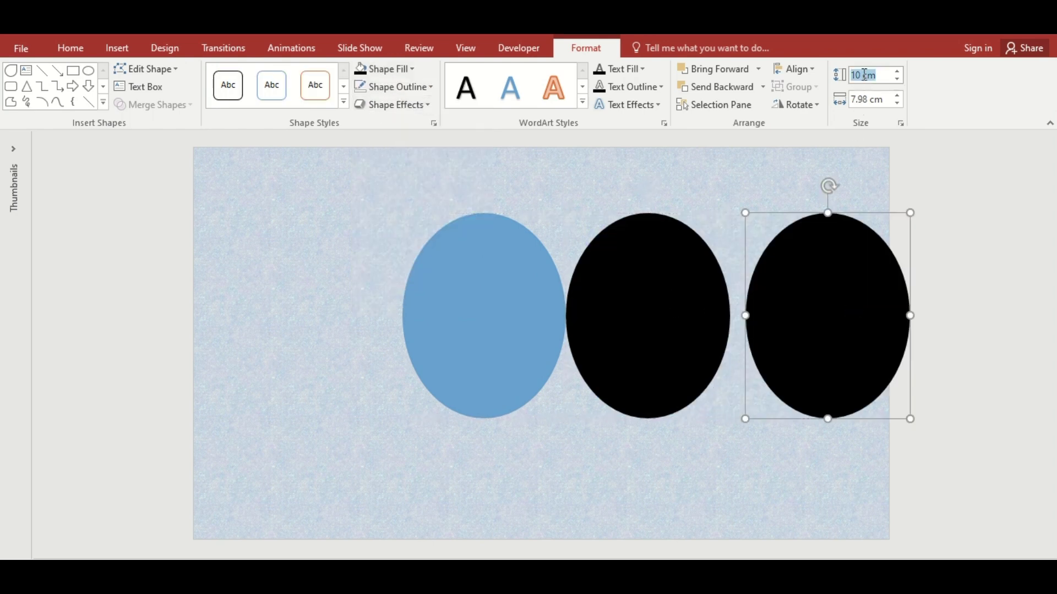
pyautogui.write('6')
pyautogui.write('cm')
pyautogui.press('Return')
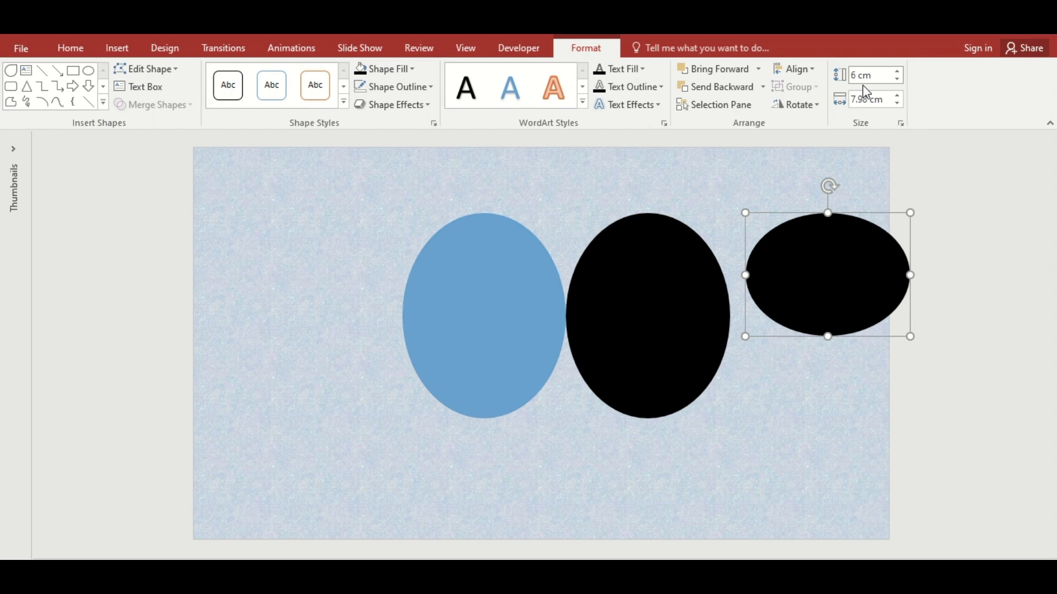
pyautogui.moveTo(882, 99); pyautogui.dragTo(851, 99)
pyautogui.write('3')
pyautogui.press('Return')
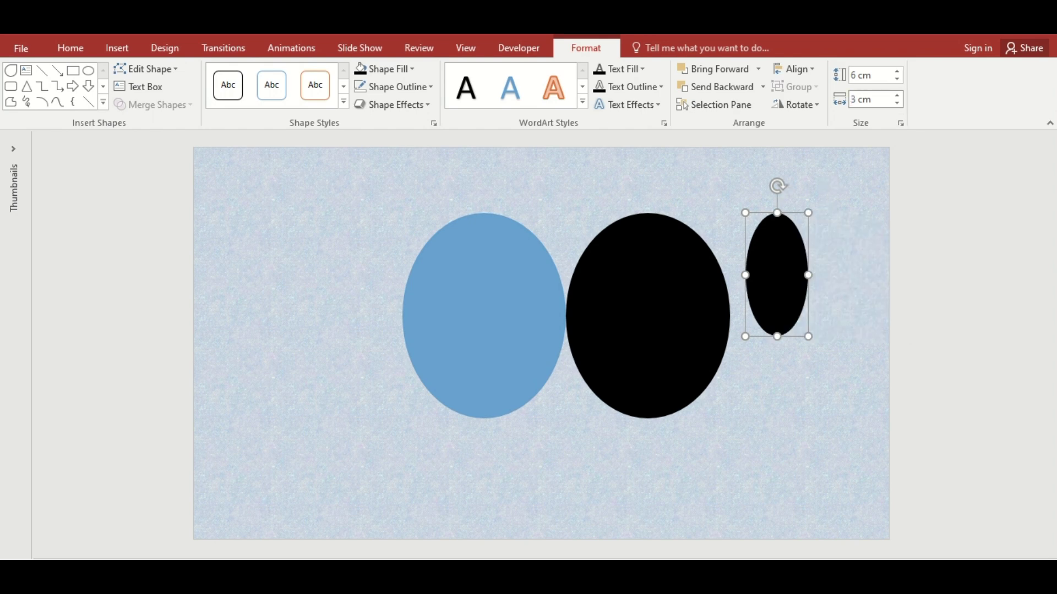
pyautogui.click(797, 104)
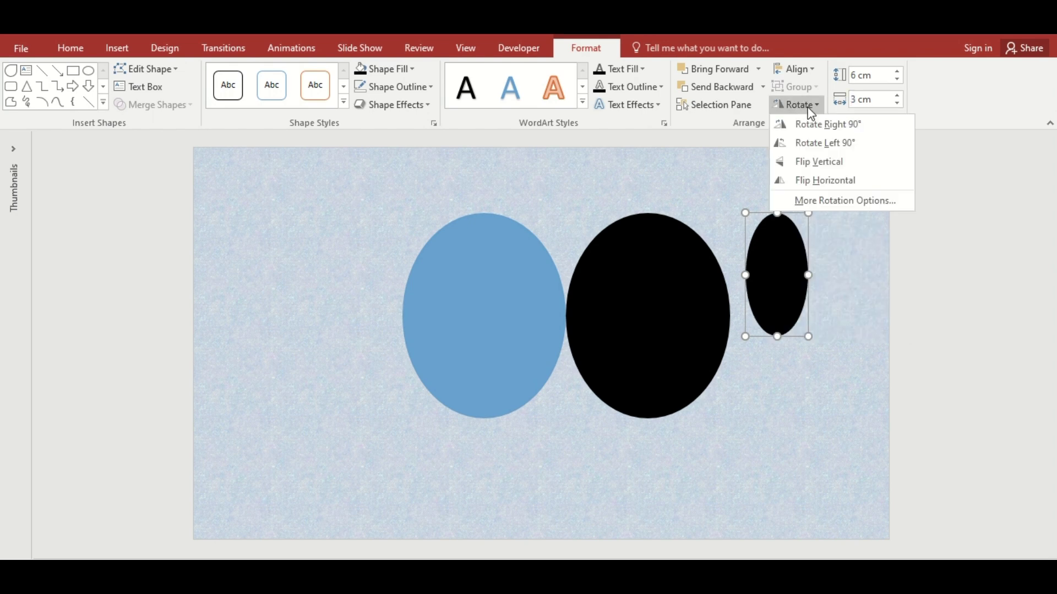
# Rotate the small ellipse onto the blue ellipse's top, fragment both, and select the protruding piece.
pyautogui.click(818, 145)
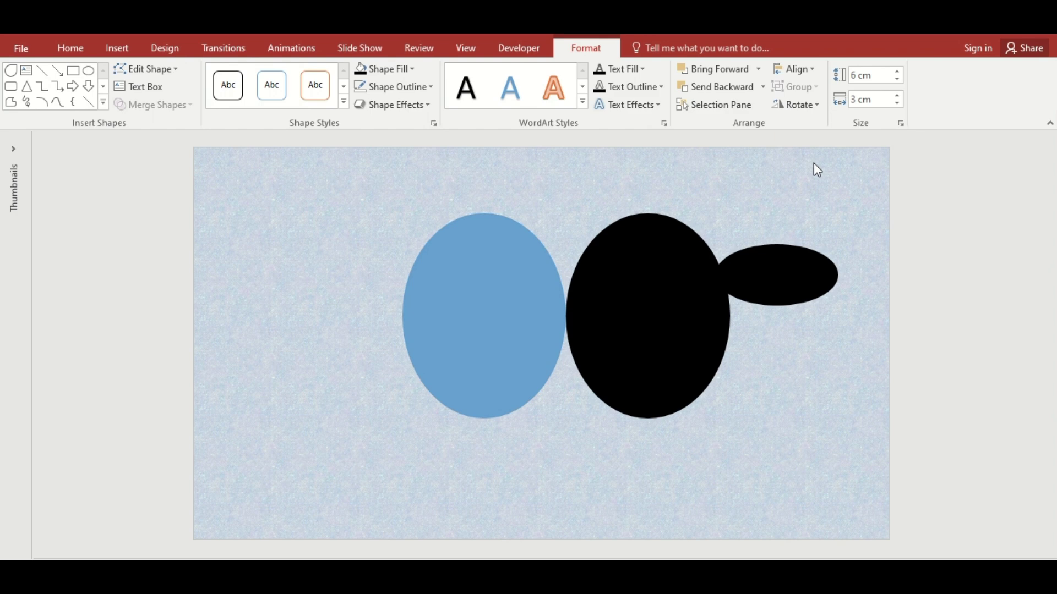
pyautogui.moveTo(785, 277)
pyautogui.mouseDown()
pyautogui.moveTo(517, 223)
pyautogui.moveTo(492, 236)
pyautogui.mouseUp()
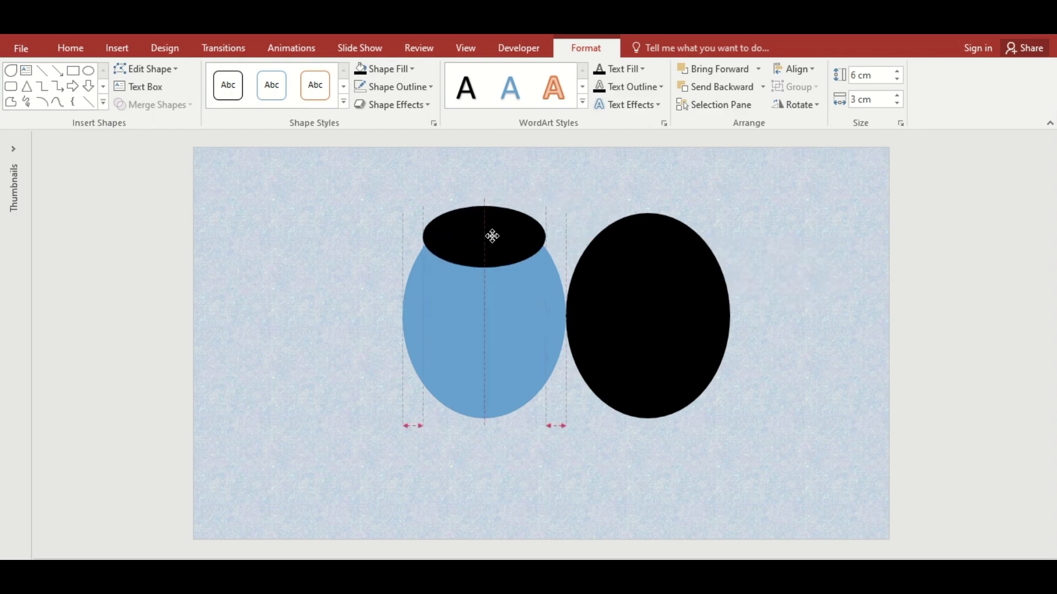
pyautogui.keyDown('shift'); pyautogui.click(509, 324); pyautogui.keyUp('shift')
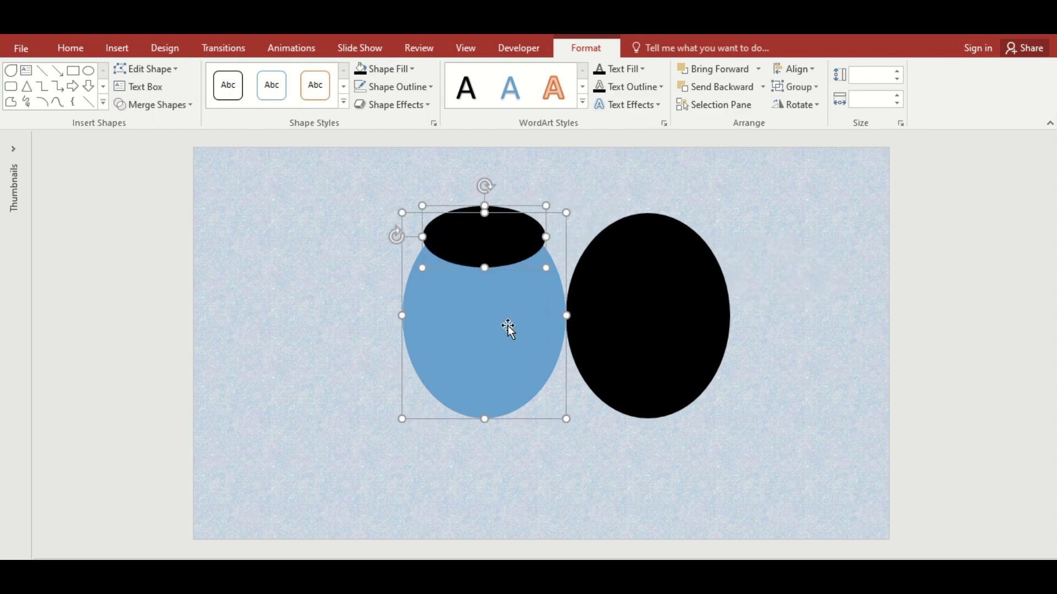
pyautogui.click(188, 105)
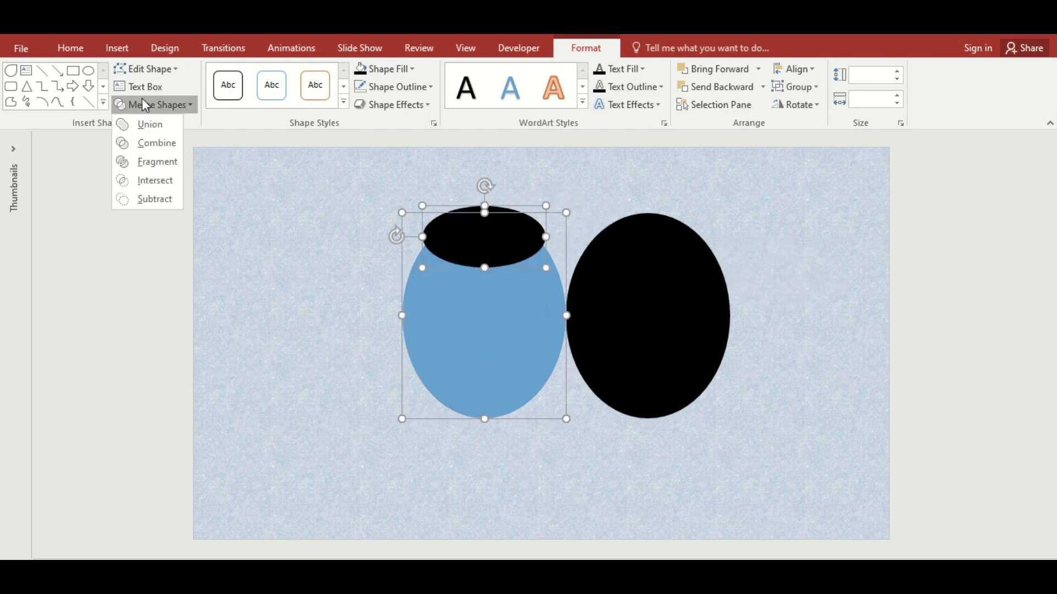
pyautogui.click(158, 162)
pyautogui.click(375, 246)
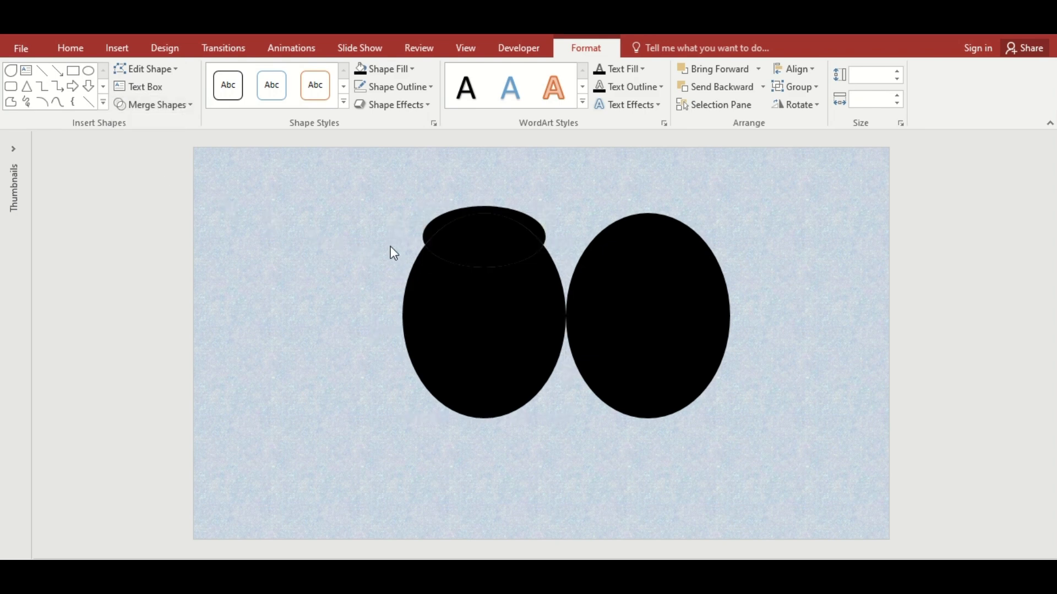
pyautogui.click(458, 210)
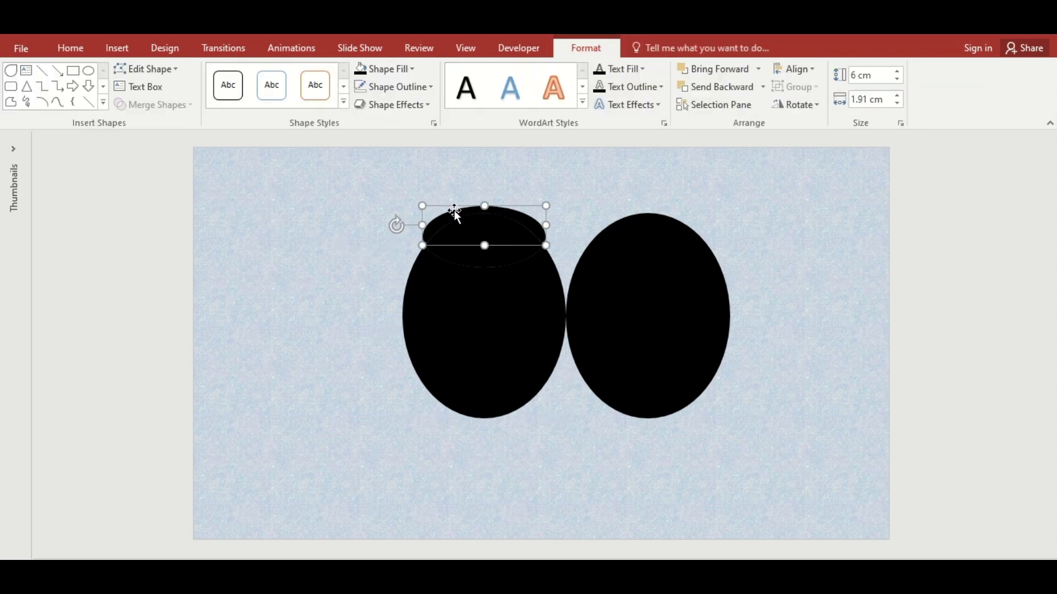
# Delete the protruding piece and fill the body fragment dark red.
pyautogui.press('Escape')
pyautogui.click(483, 301)
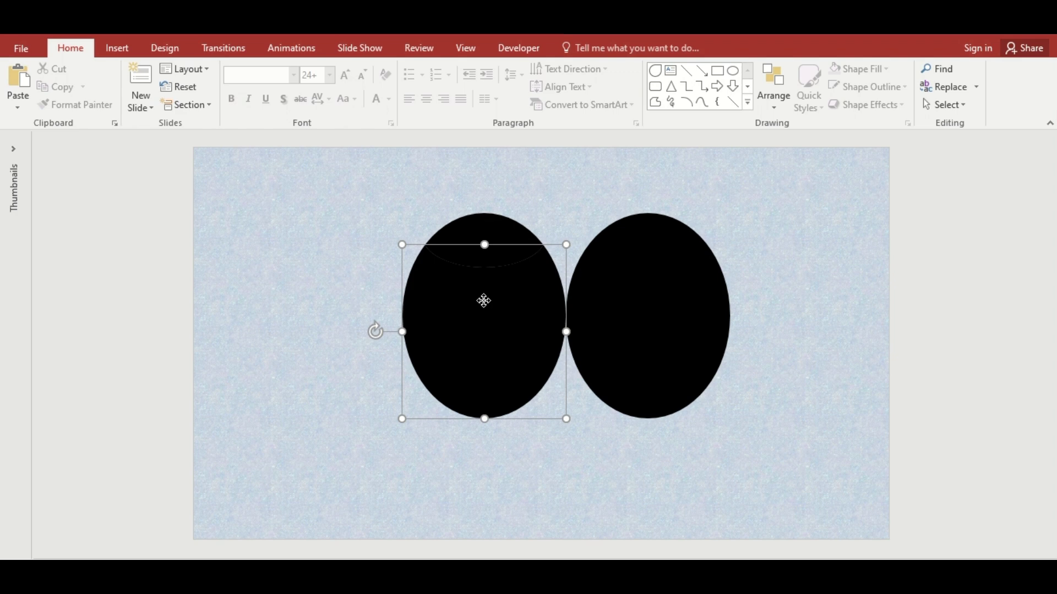
pyautogui.click(400, 71)
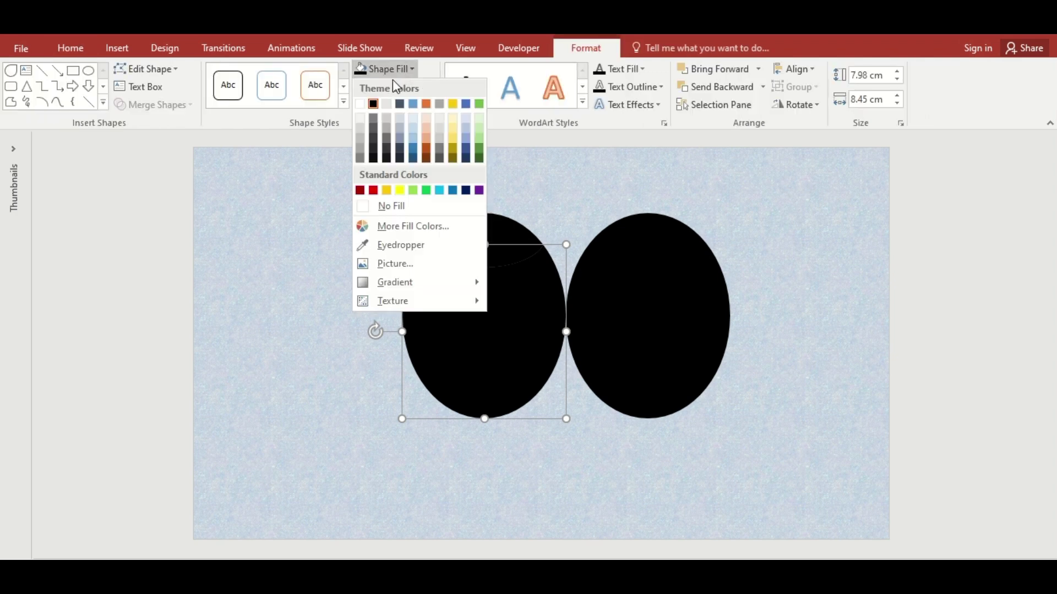
pyautogui.click(360, 195)
# Copy the black ellipse, resize it to 3 × 2 cm, rotate 90°, and place it atop the red oval.
pyautogui.click(632, 333)
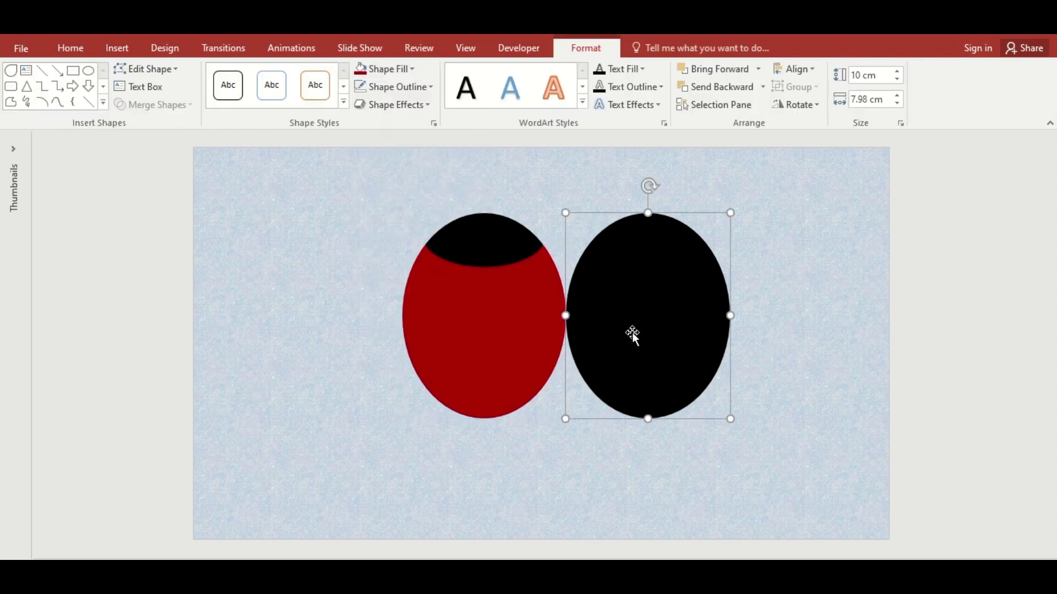
pyautogui.keyDown('ctrl'); pyautogui.moveTo(631, 332); pyautogui.dragTo(779, 333); pyautogui.keyUp('ctrl')
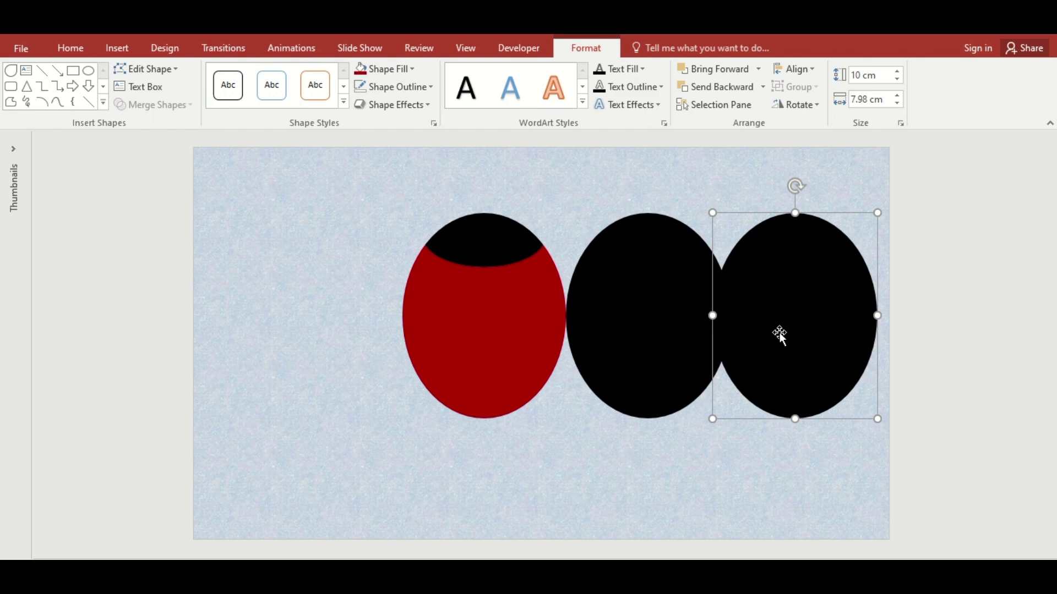
pyautogui.write('3')
pyautogui.click(865, 99)
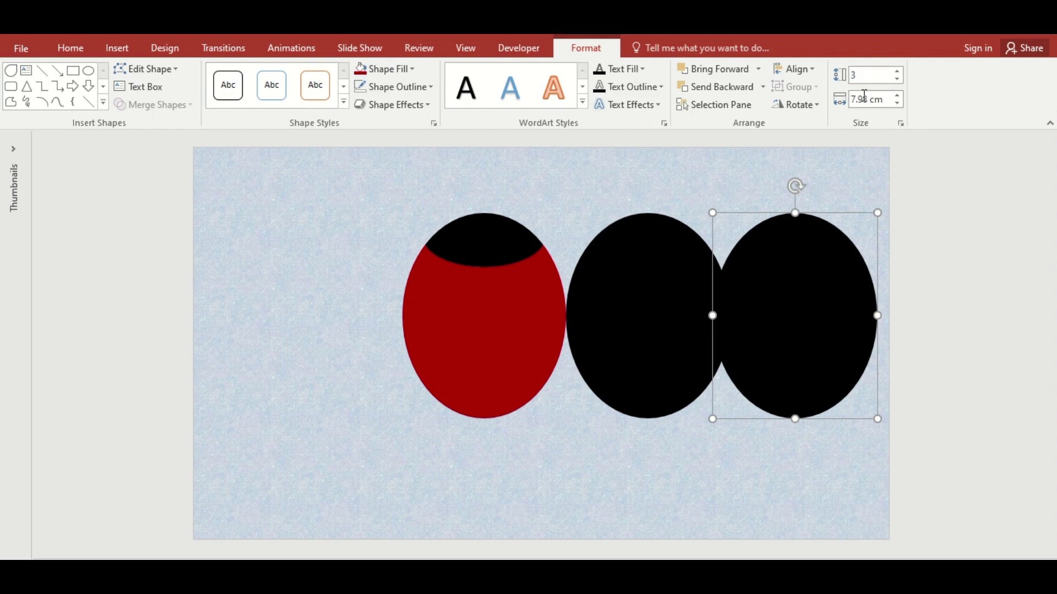
pyautogui.write('2')
pyautogui.press('Return')
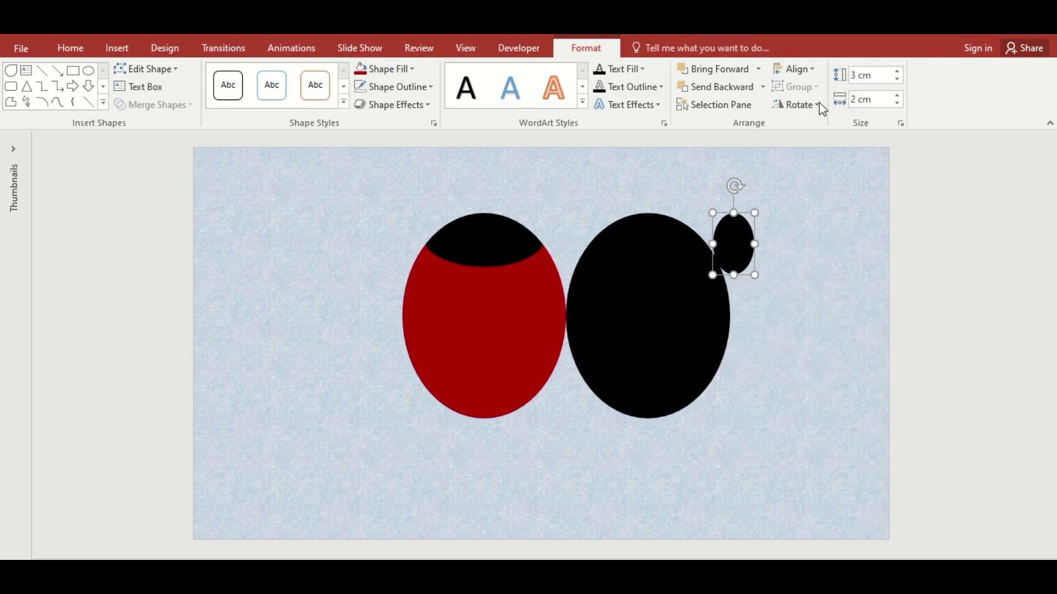
pyautogui.click(800, 104)
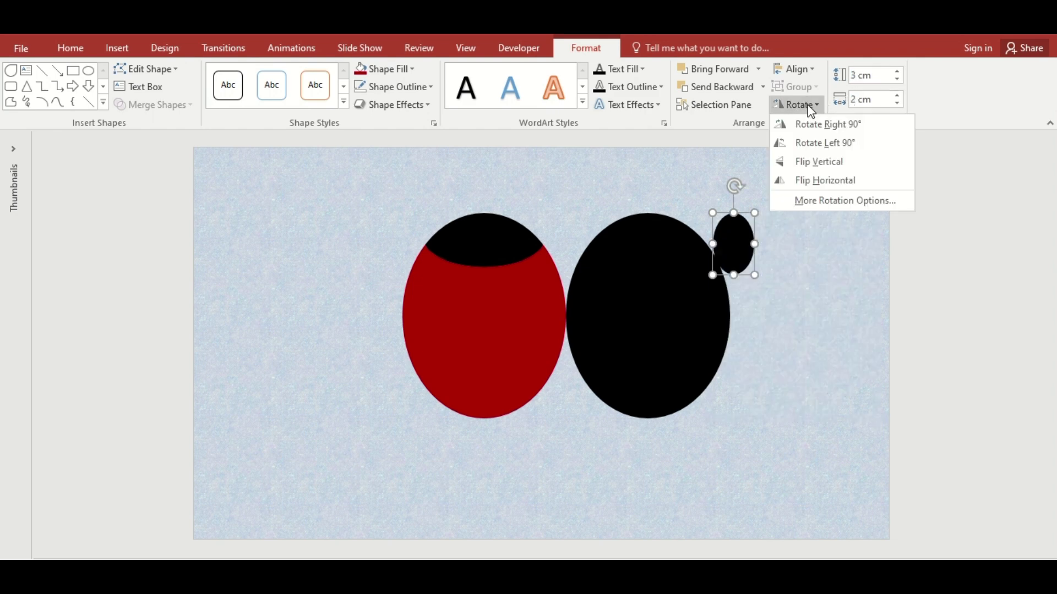
pyautogui.click(812, 144)
pyautogui.moveTo(733, 244); pyautogui.dragTo(489, 268)
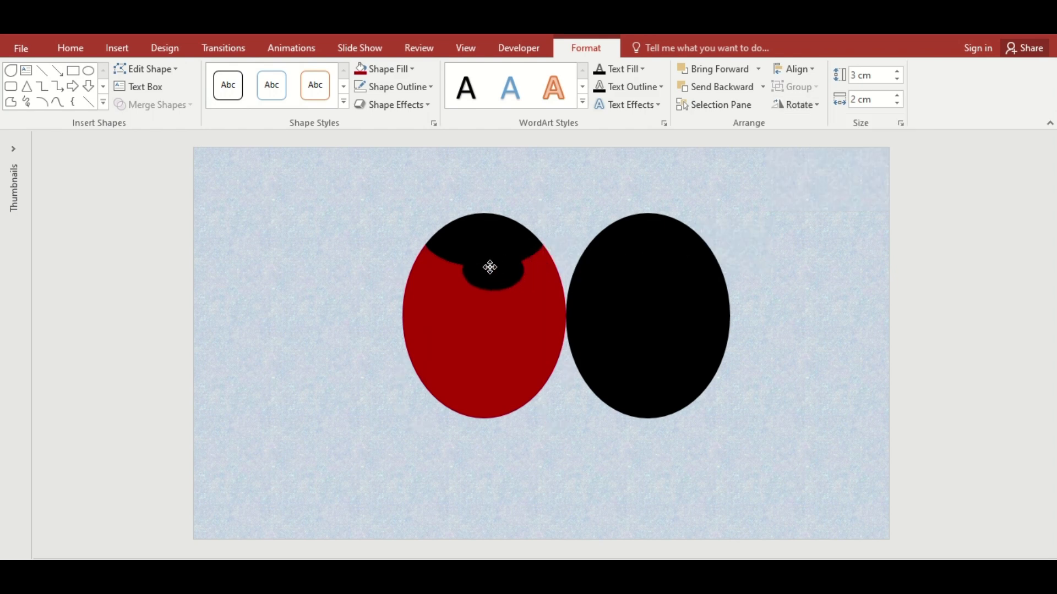
# Make the small ellipse white, bring the black cap forward, and draw a small circle on the black oval.
pyautogui.click(404, 70)
pyautogui.click(361, 104)
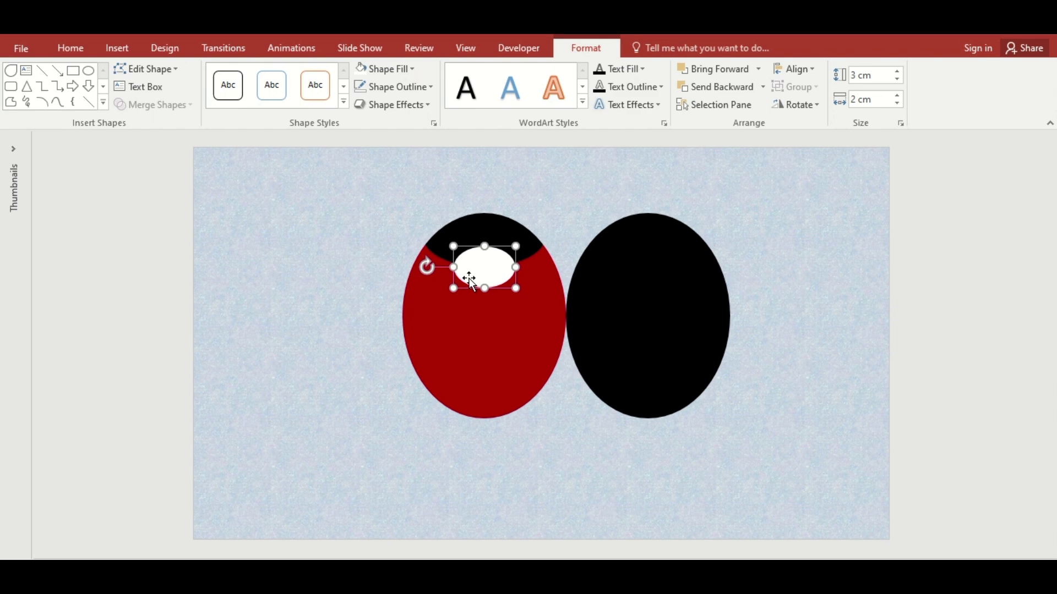
pyautogui.click(501, 227)
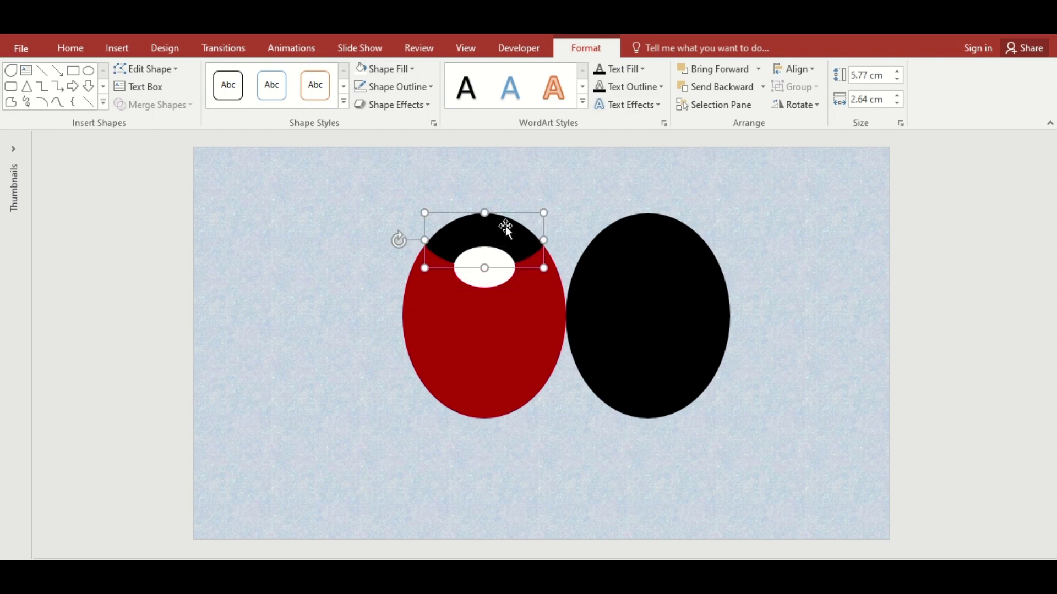
pyautogui.click(716, 68)
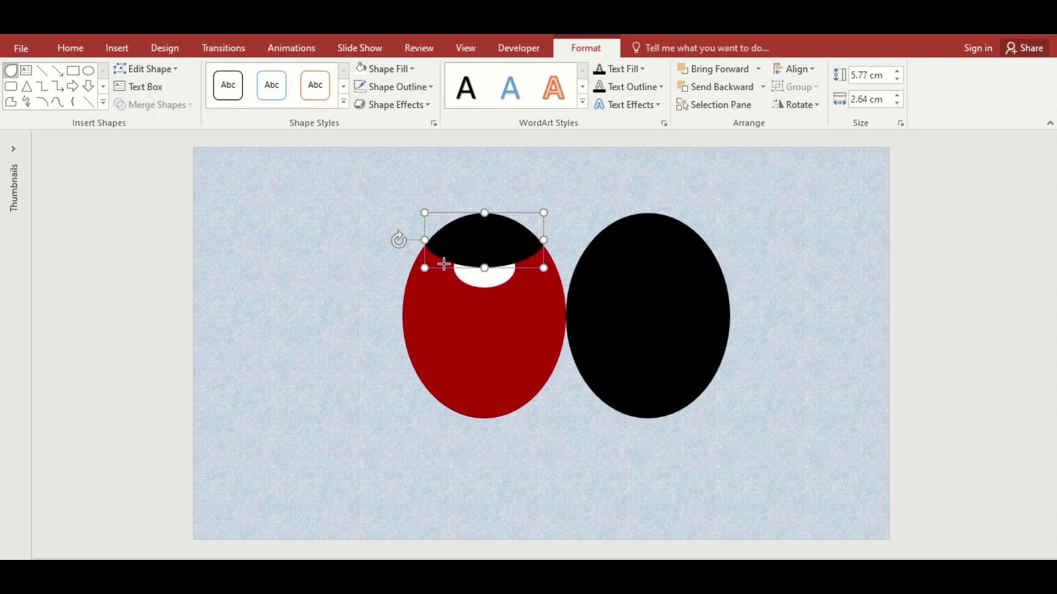
pyautogui.moveTo(616, 275); pyautogui.dragTo(651, 306)
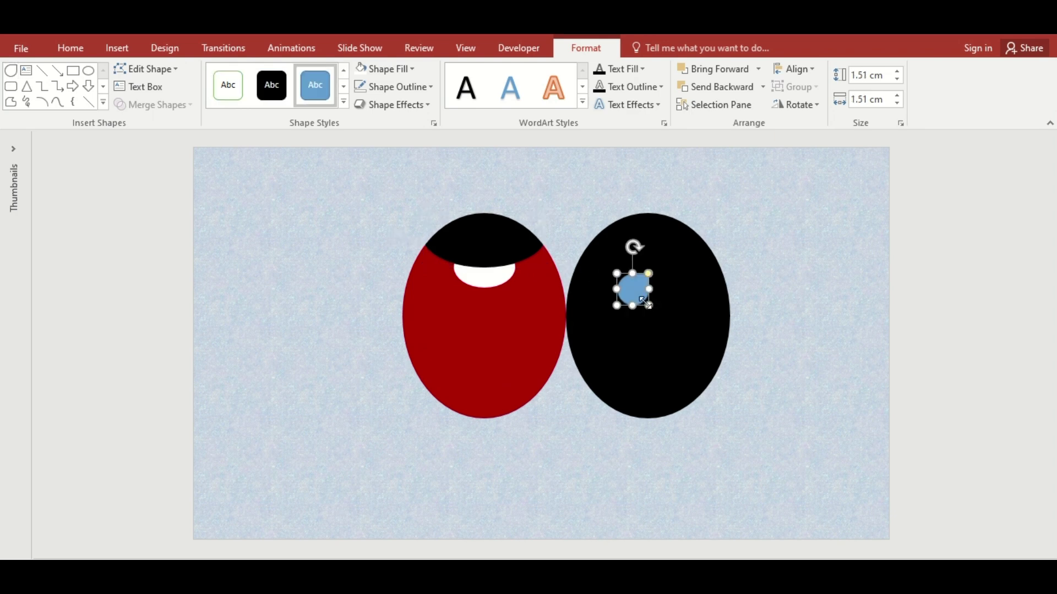
# Size the small circle to 1 × 1 cm with 315° rotation.
pyautogui.click(799, 105)
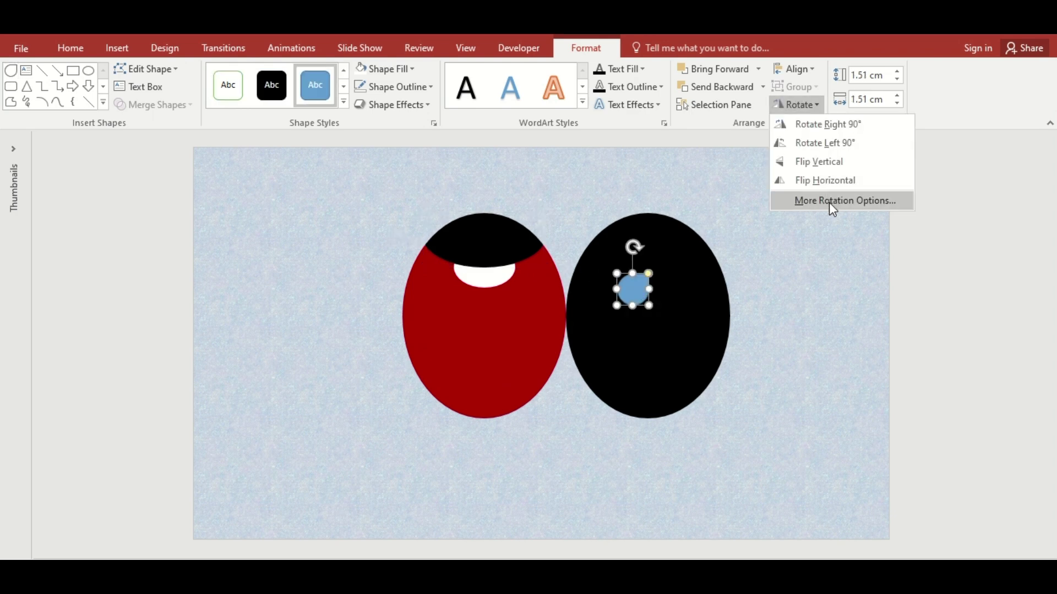
pyautogui.click(829, 202)
pyautogui.doubleClick(1003, 246)
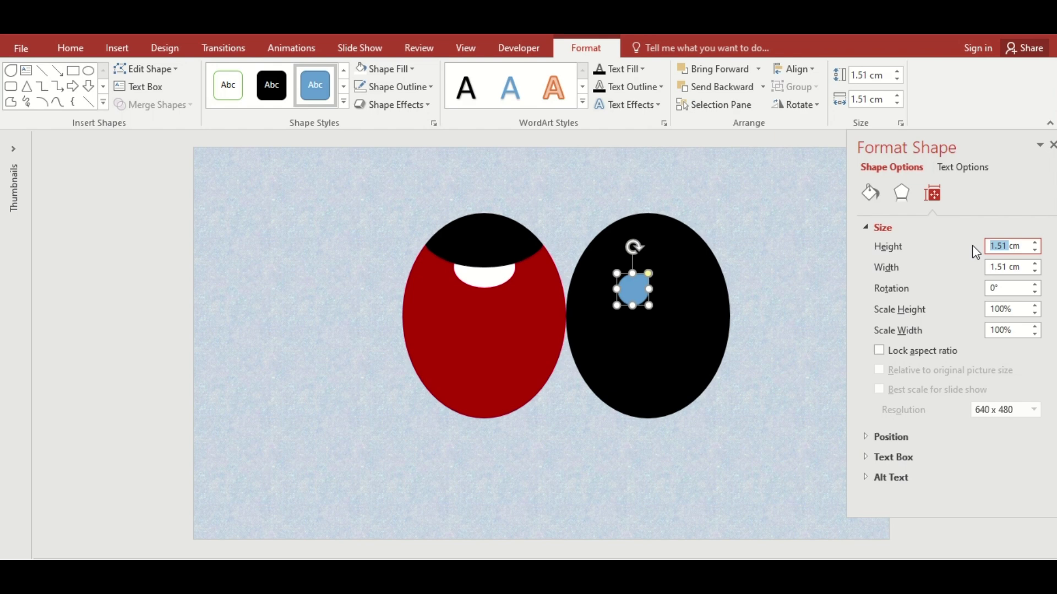
pyautogui.write('1')
pyautogui.press('Tab')
pyautogui.write('1')
pyautogui.press('Tab')
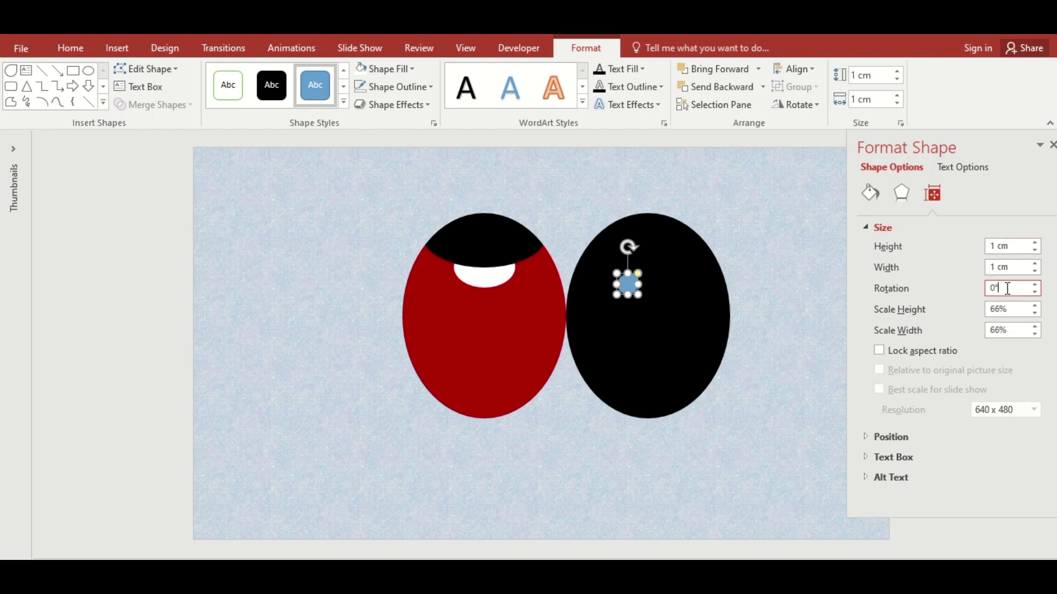
pyautogui.write('315')
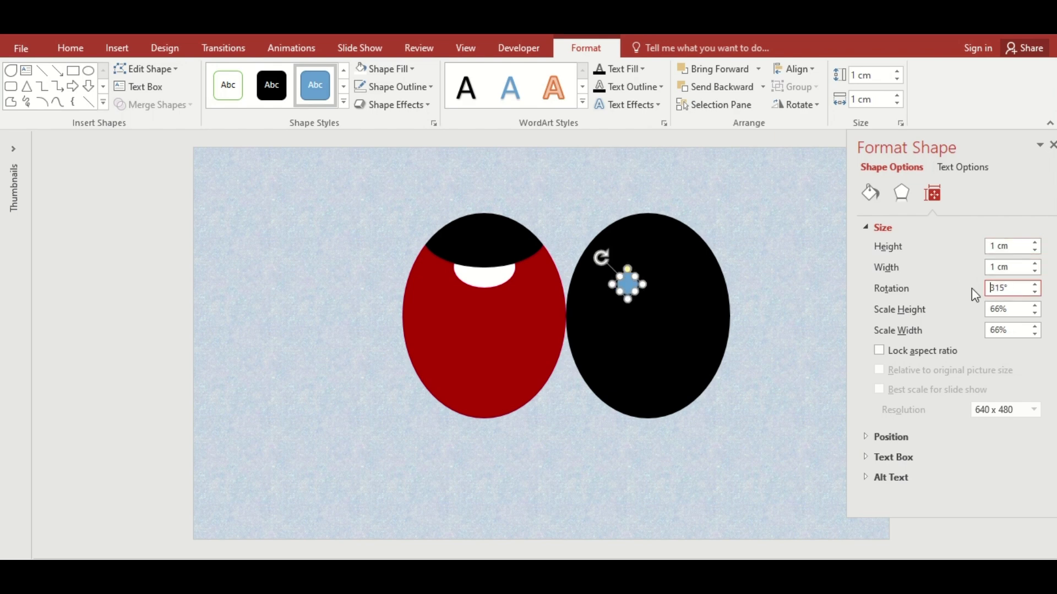
# Place the pupil on the white eye, black with no outline and 2 pt soft edges.
pyautogui.moveTo(630, 285); pyautogui.dragTo(491, 282)
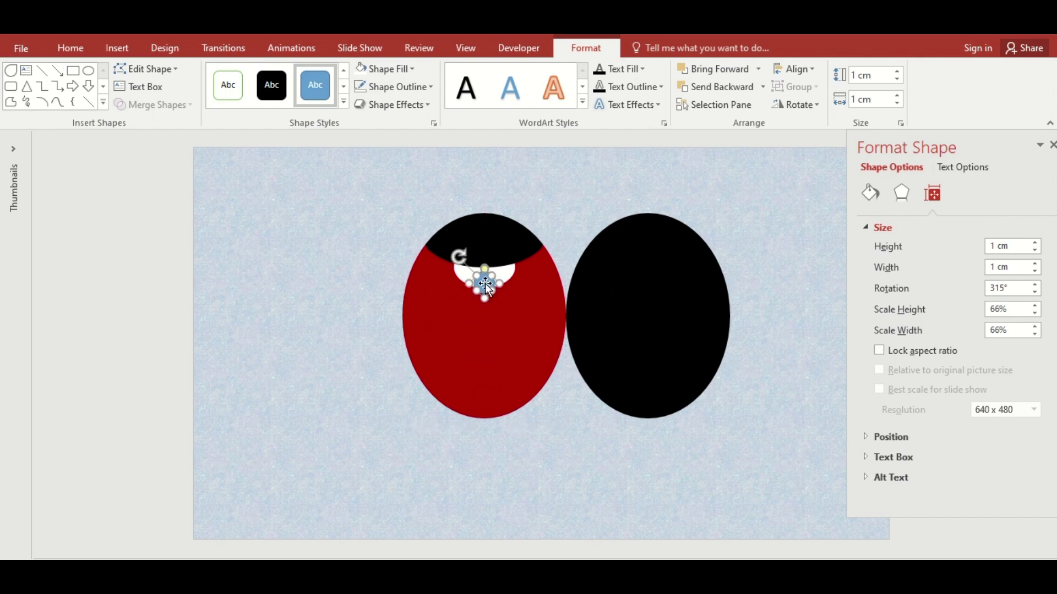
pyautogui.click(409, 69)
pyautogui.click(373, 104)
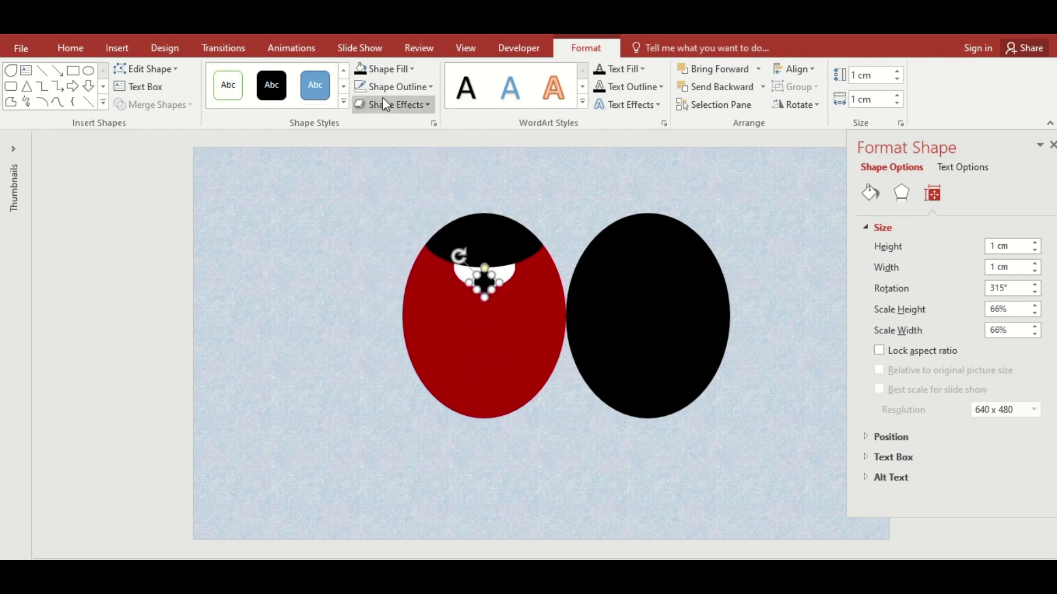
pyautogui.click(429, 86)
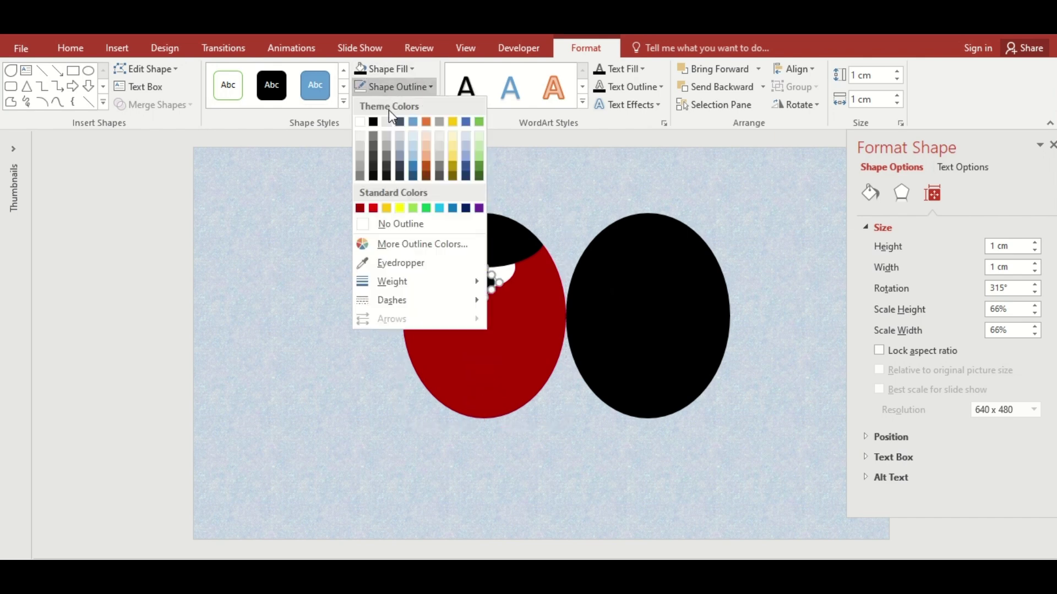
pyautogui.click(401, 225)
pyautogui.click(902, 192)
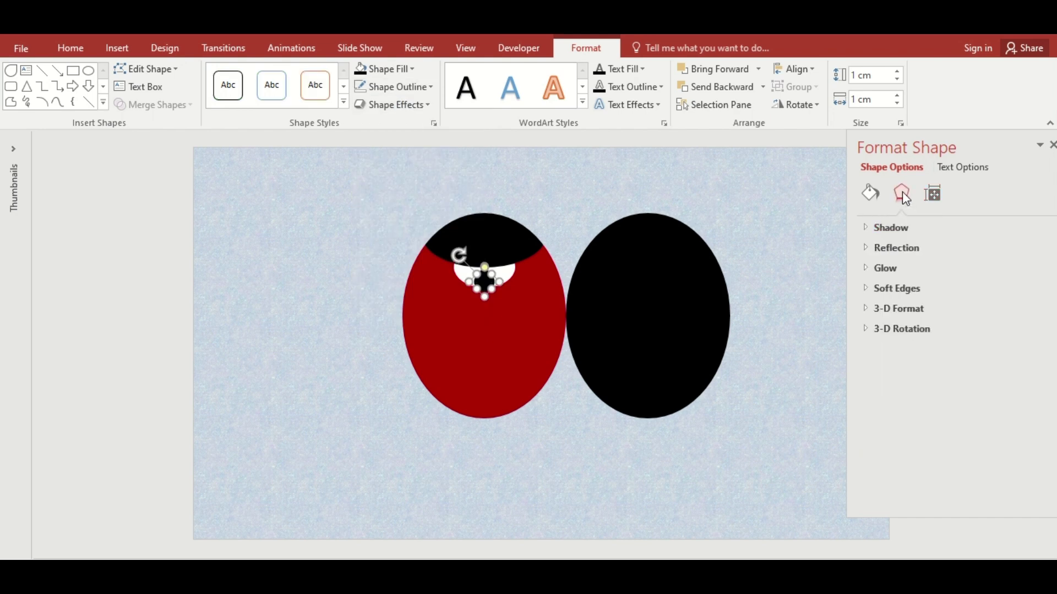
pyautogui.click(911, 288)
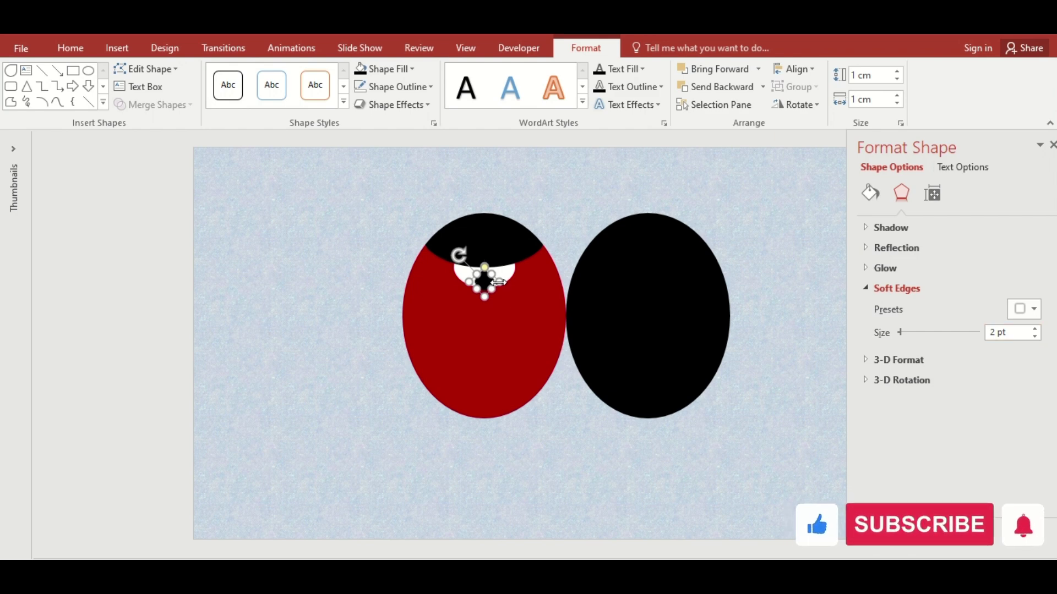
# Duplicate the black oval with 2 pt soft edges and resize the copy to 1 × 1 cm.
pyautogui.click(649, 298)
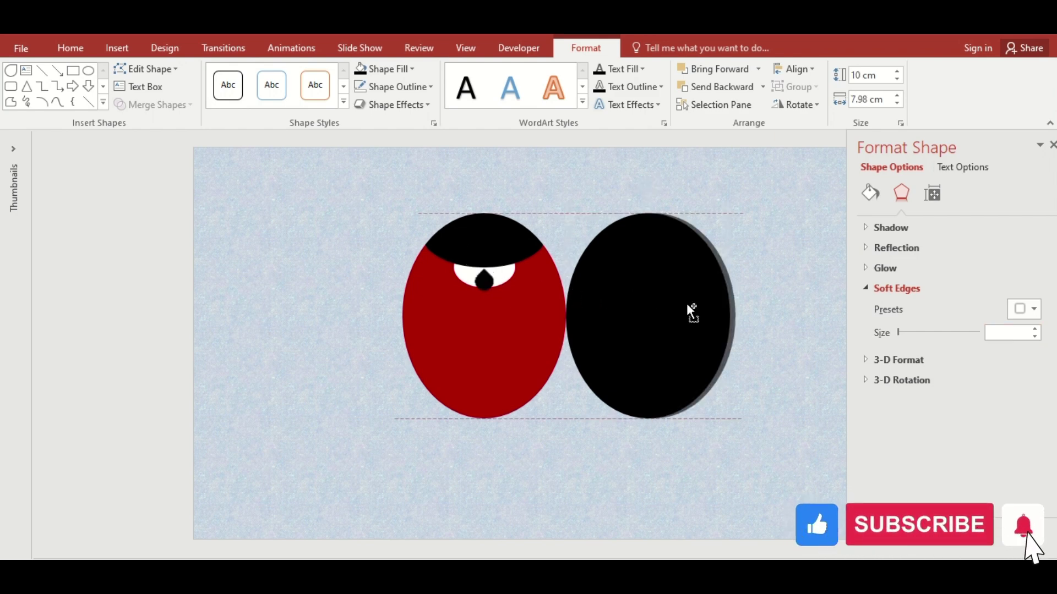
pyautogui.moveTo(650, 299); pyautogui.dragTo(751, 310)
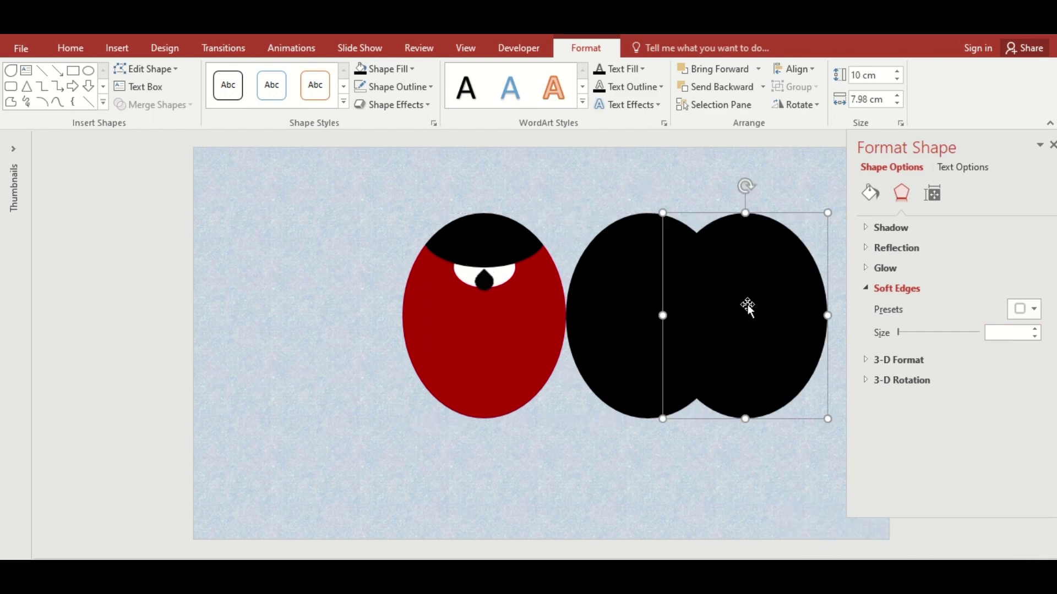
pyautogui.click(1037, 331)
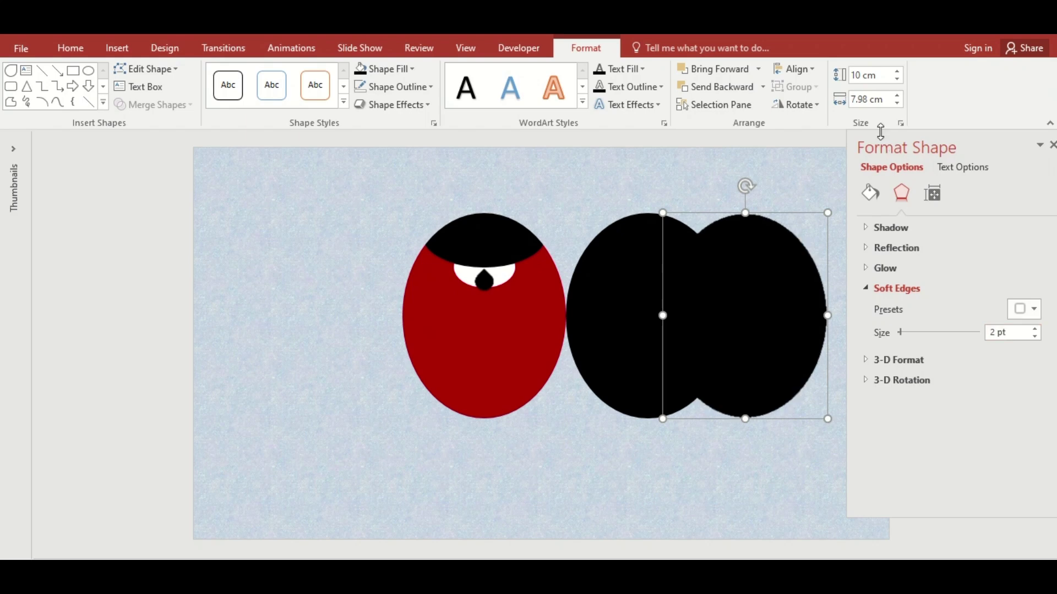
pyautogui.click(862, 77)
pyautogui.write('1')
pyautogui.click(867, 100)
pyautogui.write('1')
pyautogui.press('Return')
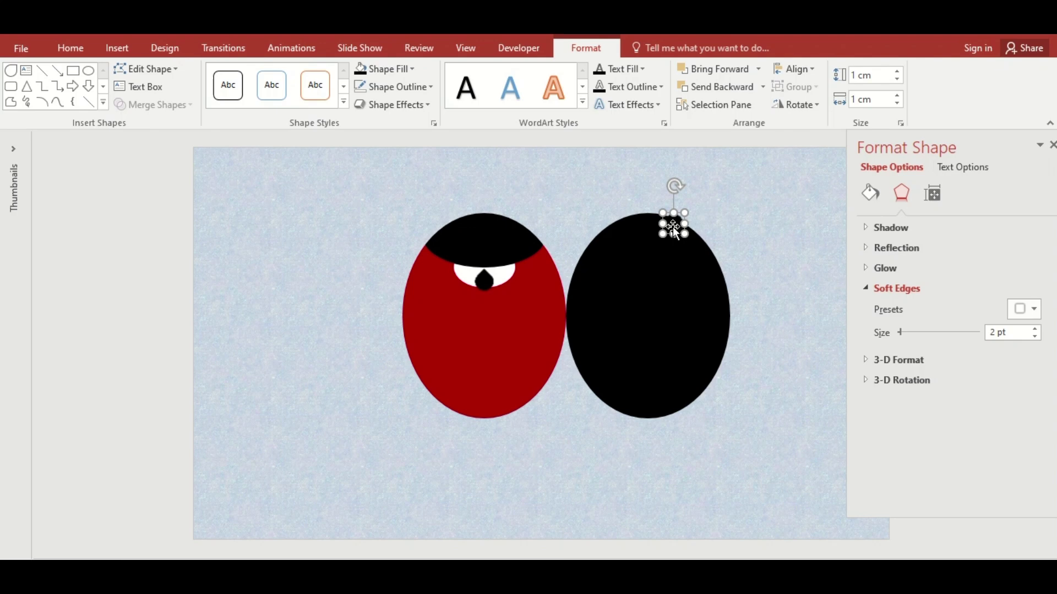
# Place the spot on the red body, copy more spots down it, and select them all.
pyautogui.moveTo(673, 227); pyautogui.dragTo(516, 302)
pyautogui.keyDown('ctrl'); pyautogui.scroll(3, 515, 301); pyautogui.keyUp('ctrl')
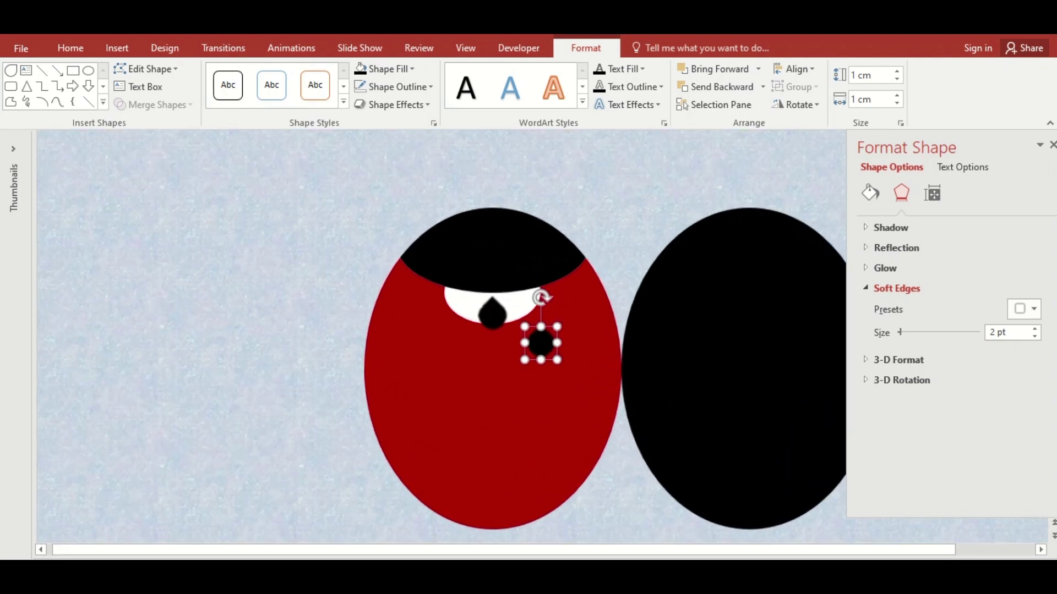
pyautogui.moveTo(541, 343)
pyautogui.keyDown('ctrl'); pyautogui.mouseDown()
pyautogui.moveTo(588, 357)
pyautogui.moveTo(588, 396)
pyautogui.moveTo(576, 447)
pyautogui.moveTo(538, 487)
pyautogui.mouseUp(); pyautogui.keyUp('ctrl')
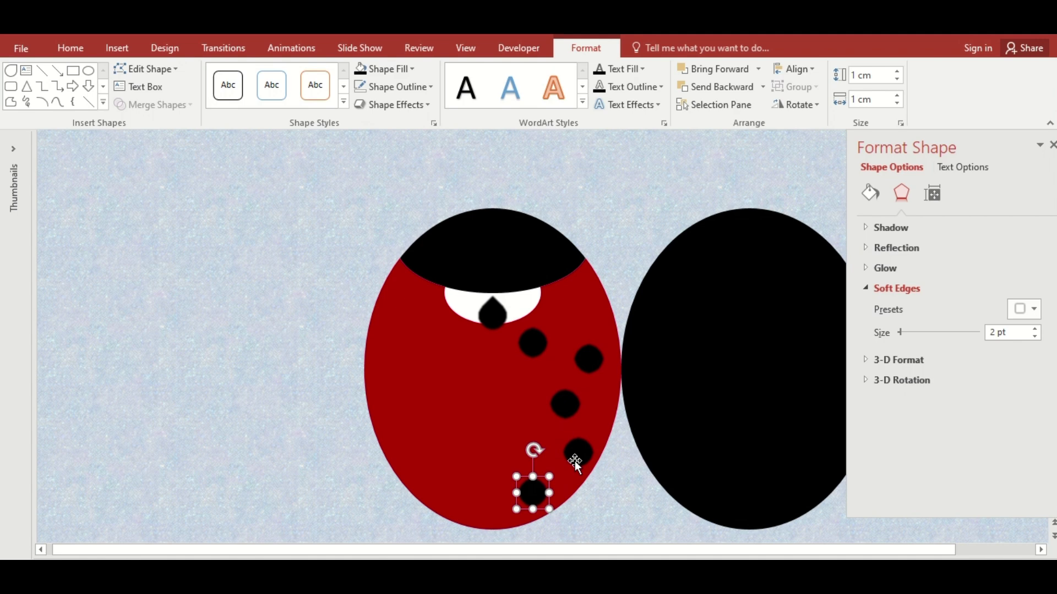
pyautogui.click(896, 71)
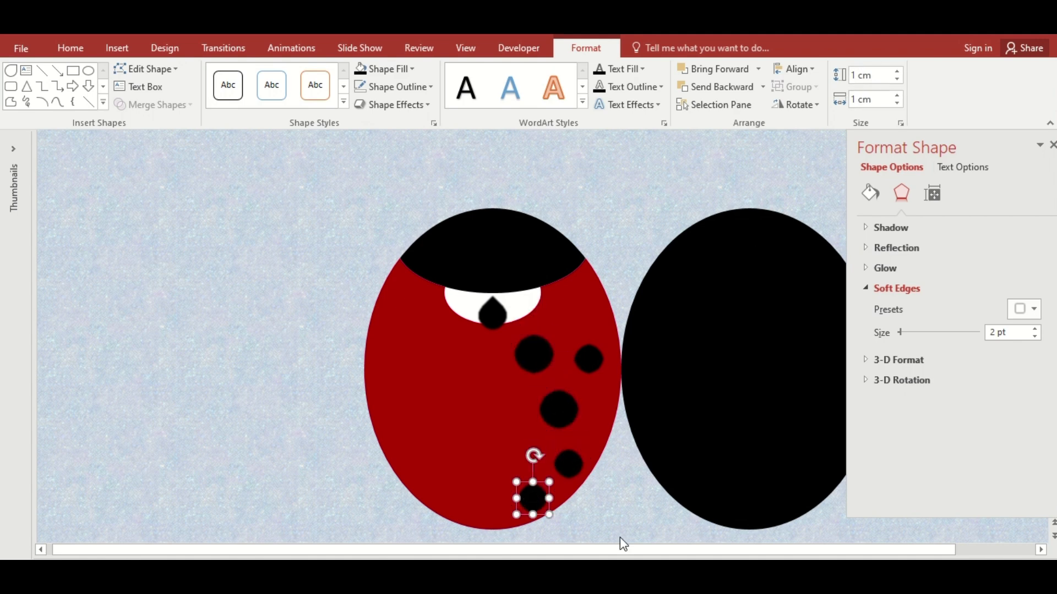
pyautogui.moveTo(633, 538); pyautogui.dragTo(502, 322)
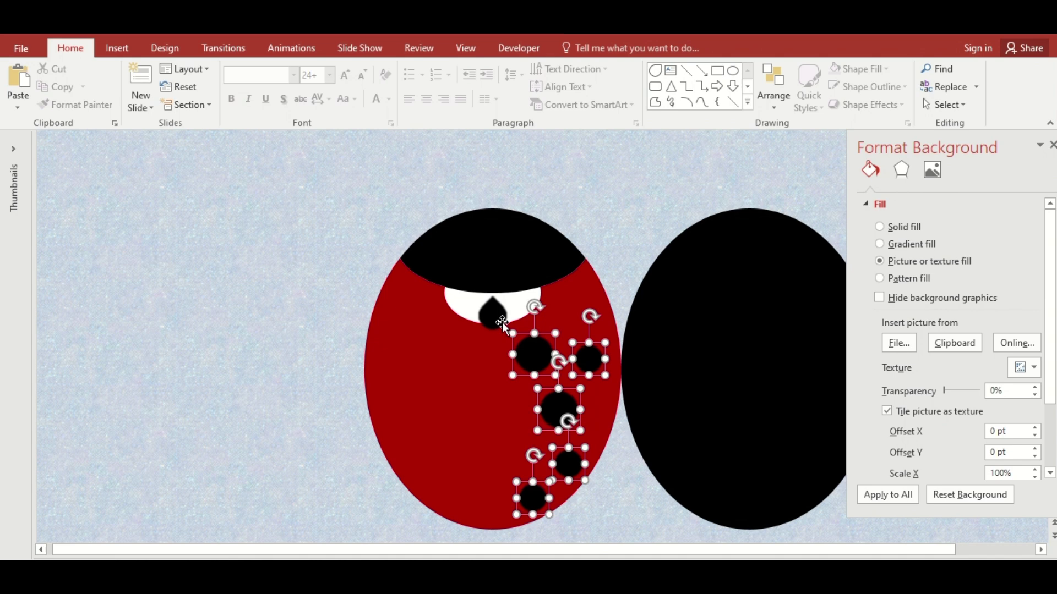
# Group the spots, duplicate the group onto the left half, and flip it horizontally.
pyautogui.click(804, 87)
pyautogui.click(805, 108)
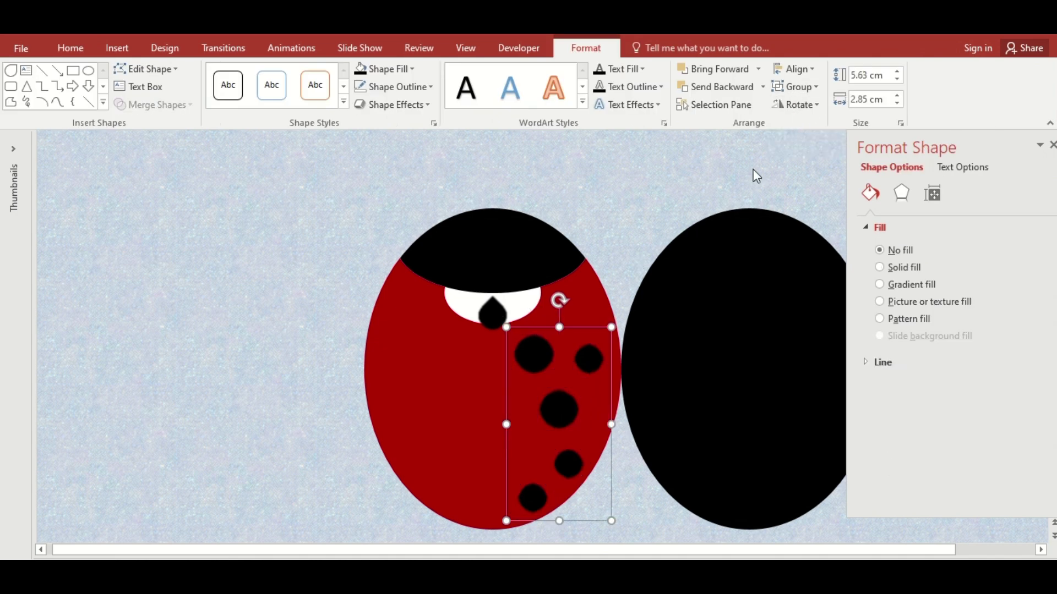
pyautogui.keyDown('ctrl'); pyautogui.moveTo(611, 384); pyautogui.dragTo(503, 386); pyautogui.keyUp('ctrl')
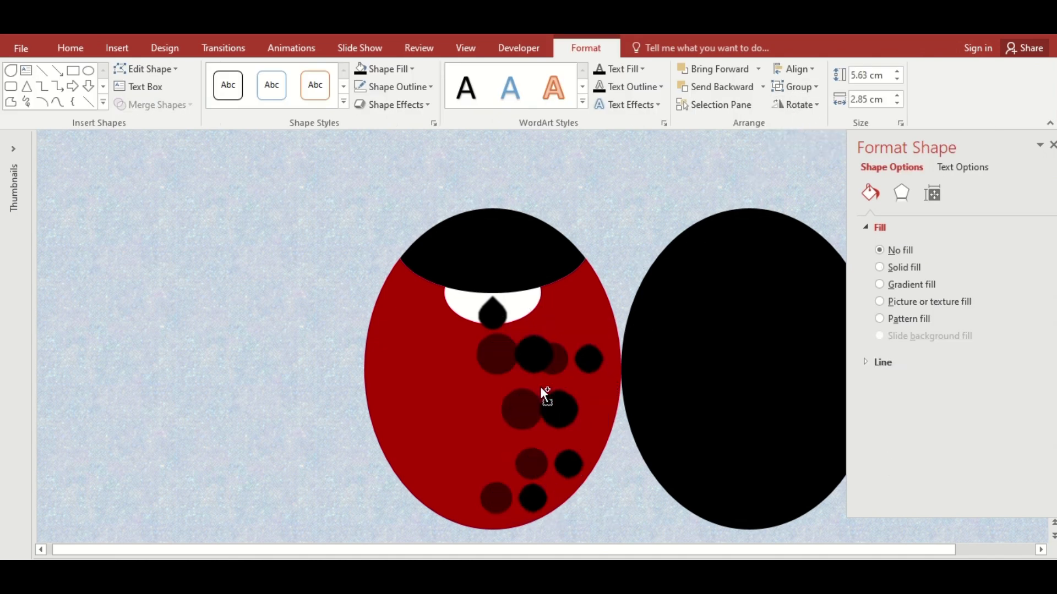
pyautogui.click(800, 102)
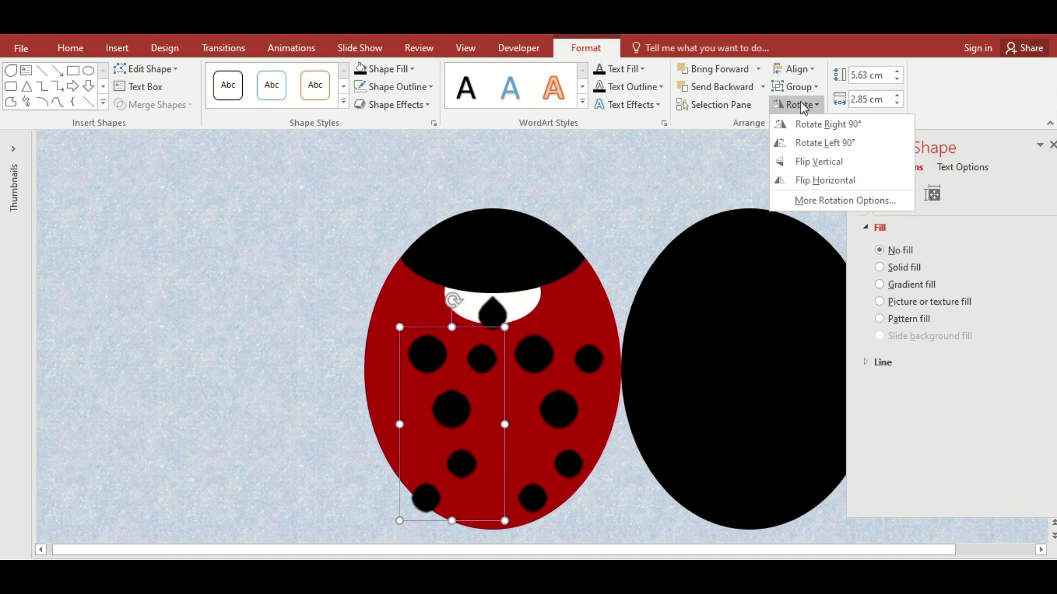
pyautogui.click(816, 181)
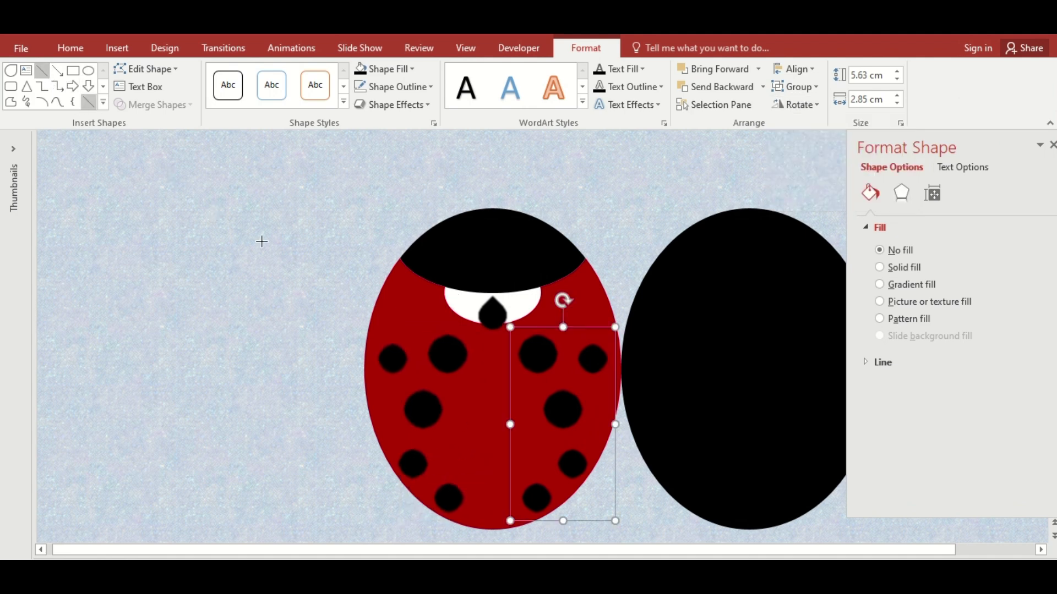
# Draw a black vertical line down the centre of the ladybird's back.
pyautogui.moveTo(492, 329); pyautogui.dragTo(493, 416)
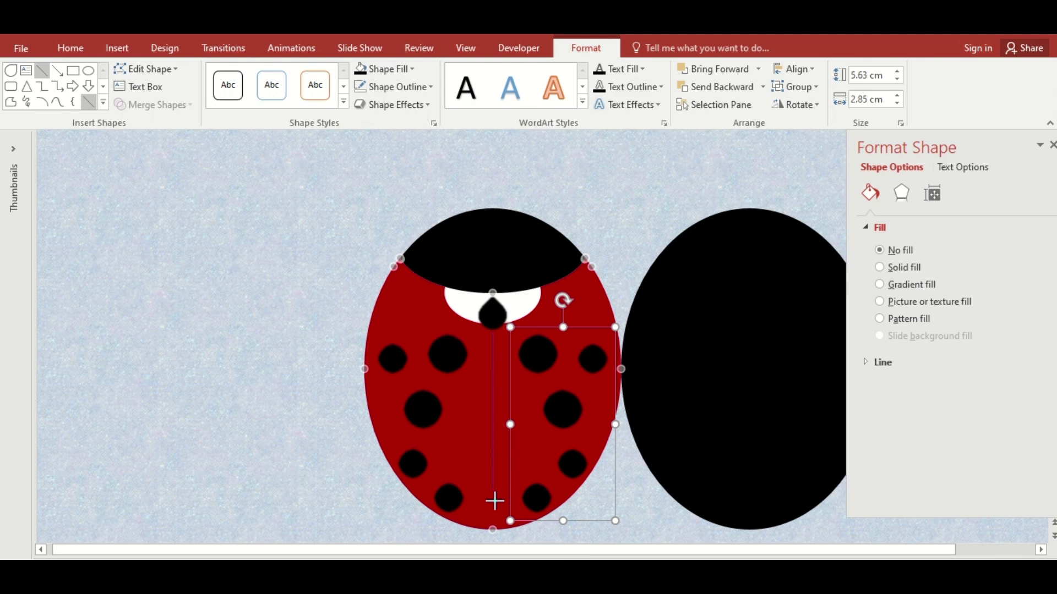
pyautogui.moveTo(494, 525); pyautogui.dragTo(494, 531)
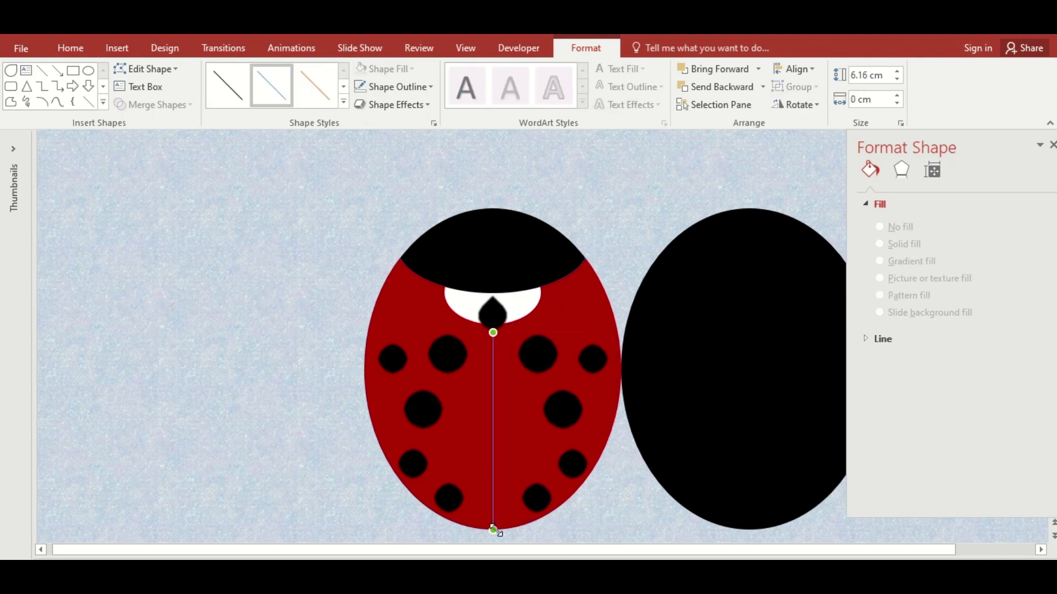
pyautogui.click(408, 87)
pyautogui.click(374, 124)
# Thicken the line to 2.75 pt and place a copy left of the ladybird.
pyautogui.click(430, 86)
pyautogui.moveTo(393, 281)
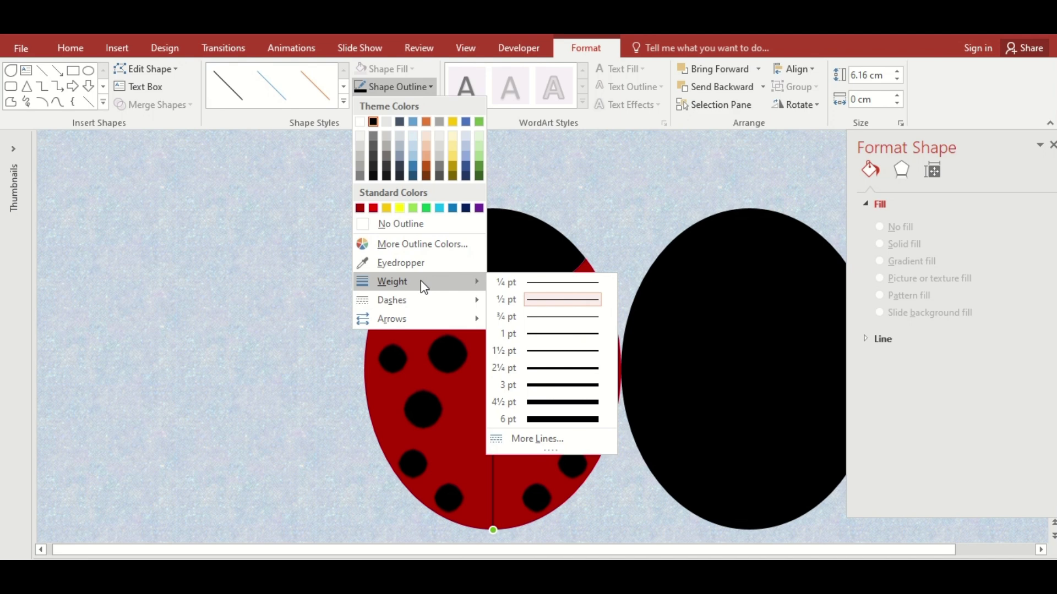
pyautogui.click(536, 438)
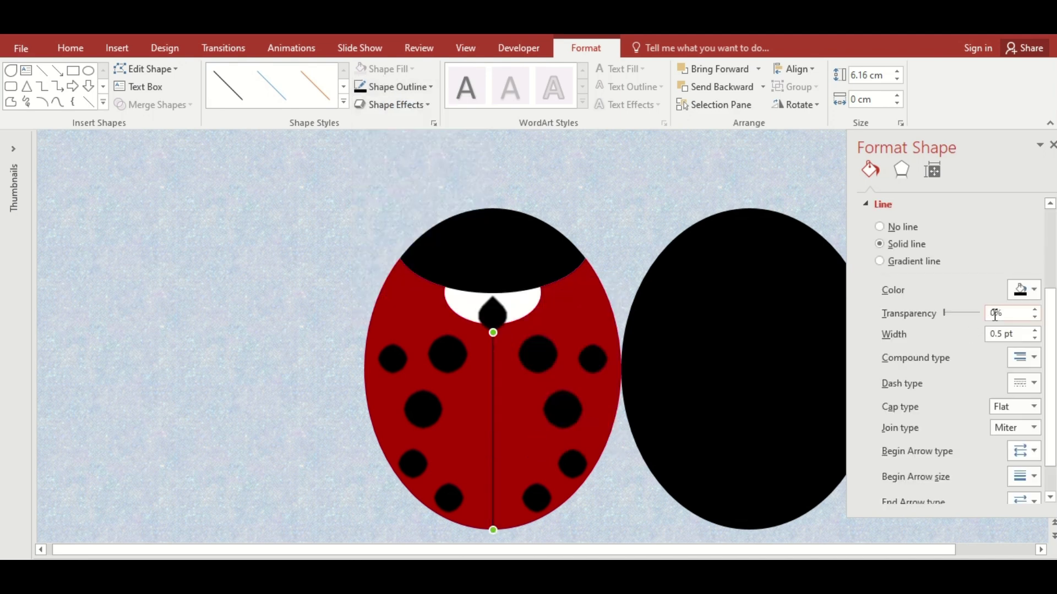
pyautogui.click(1007, 334)
pyautogui.write('2.')
pyautogui.press('Return')
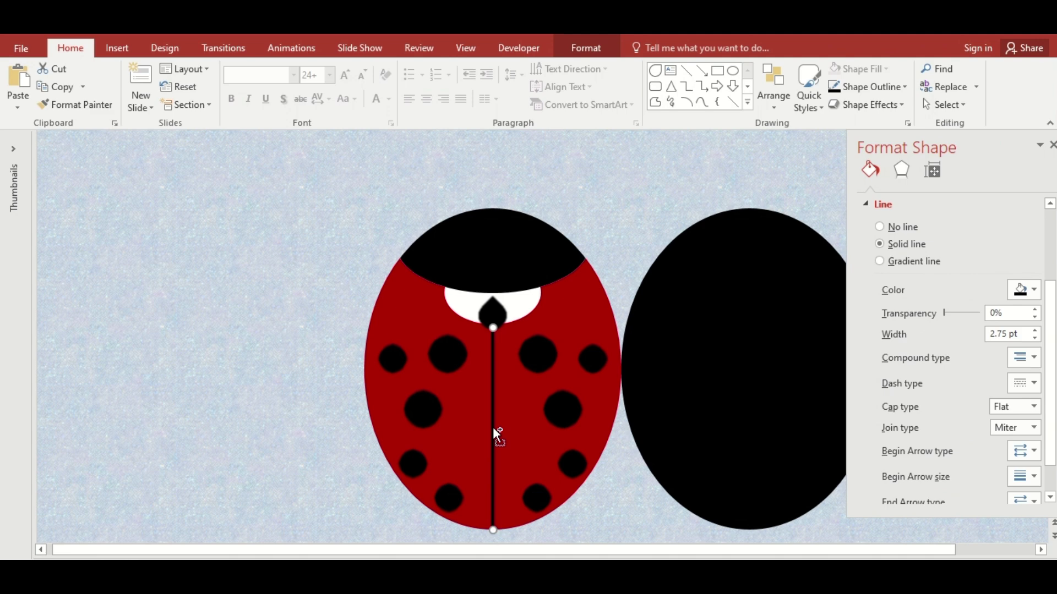
pyautogui.moveTo(493, 434); pyautogui.dragTo(322, 429)
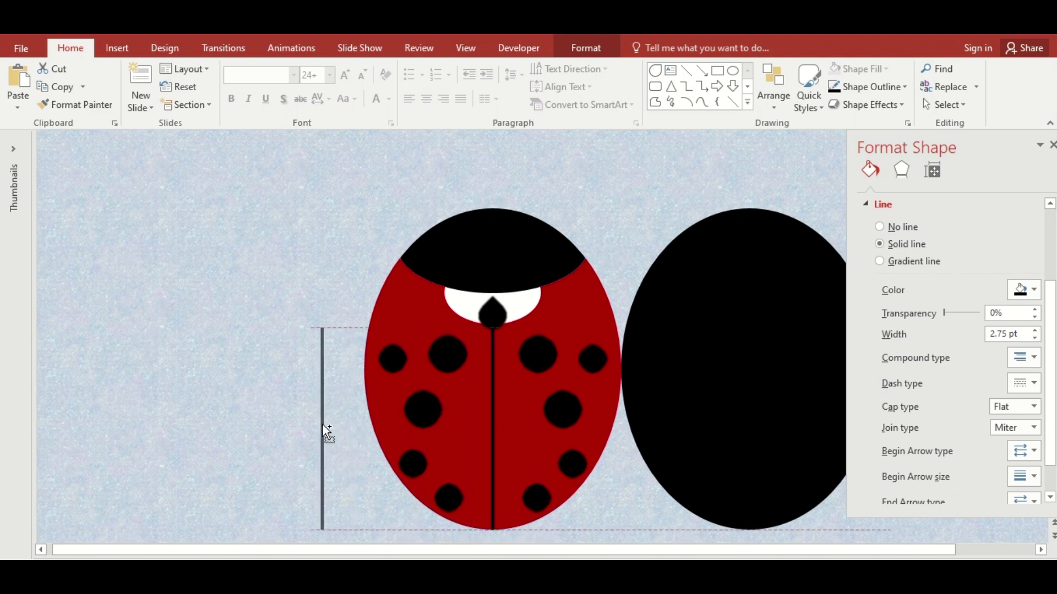
# Copy the black oval, size it 1.2 × 1.9 cm, and fill it white.
pyautogui.click(694, 355)
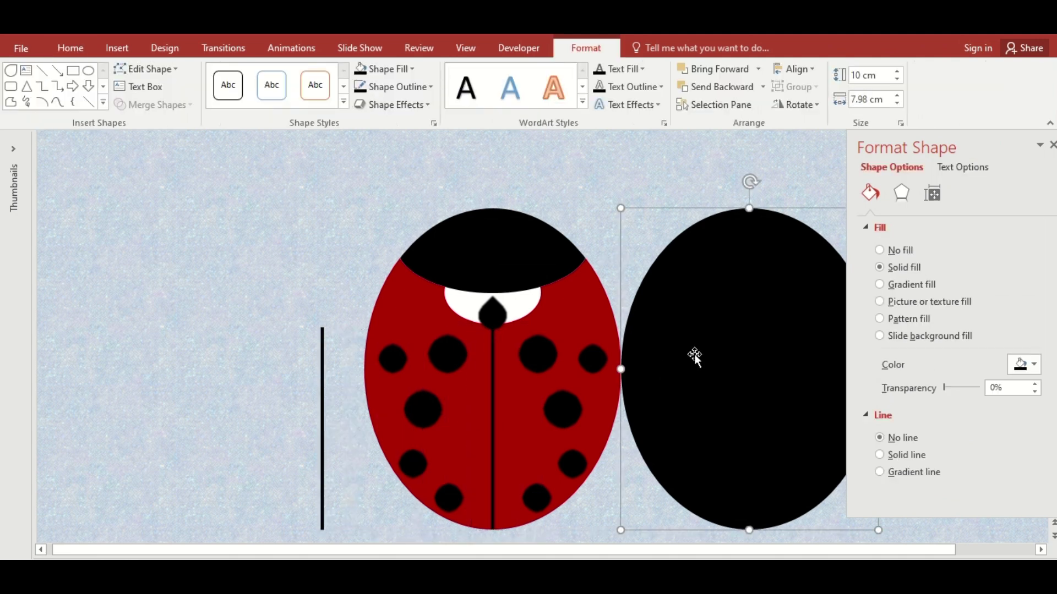
pyautogui.moveTo(695, 354); pyautogui.dragTo(598, 363)
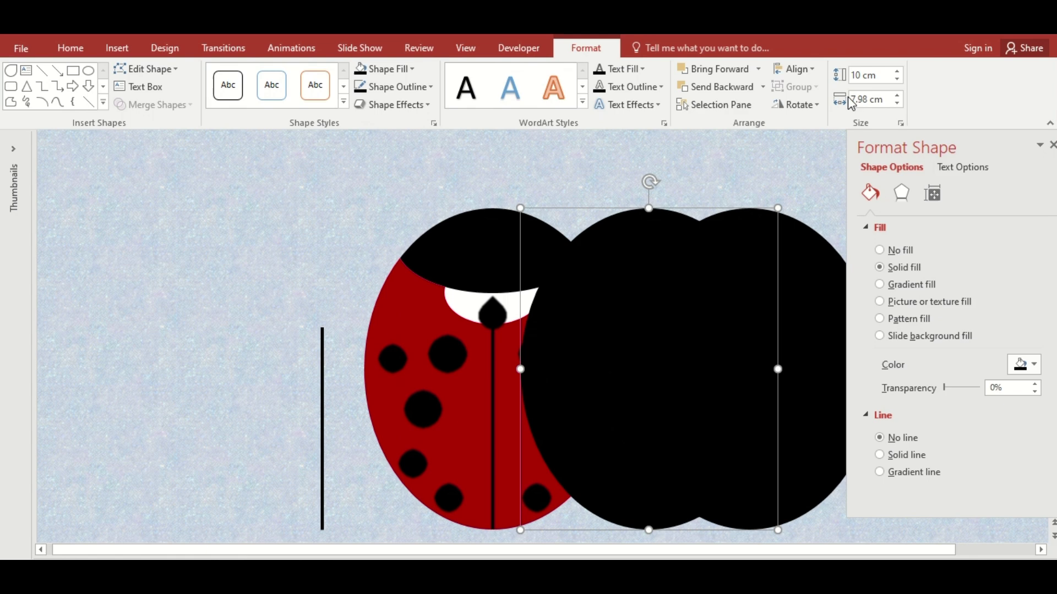
pyautogui.click(863, 75)
pyautogui.write('1')
pyautogui.write('.2')
pyautogui.press('Tab')
pyautogui.write('1')
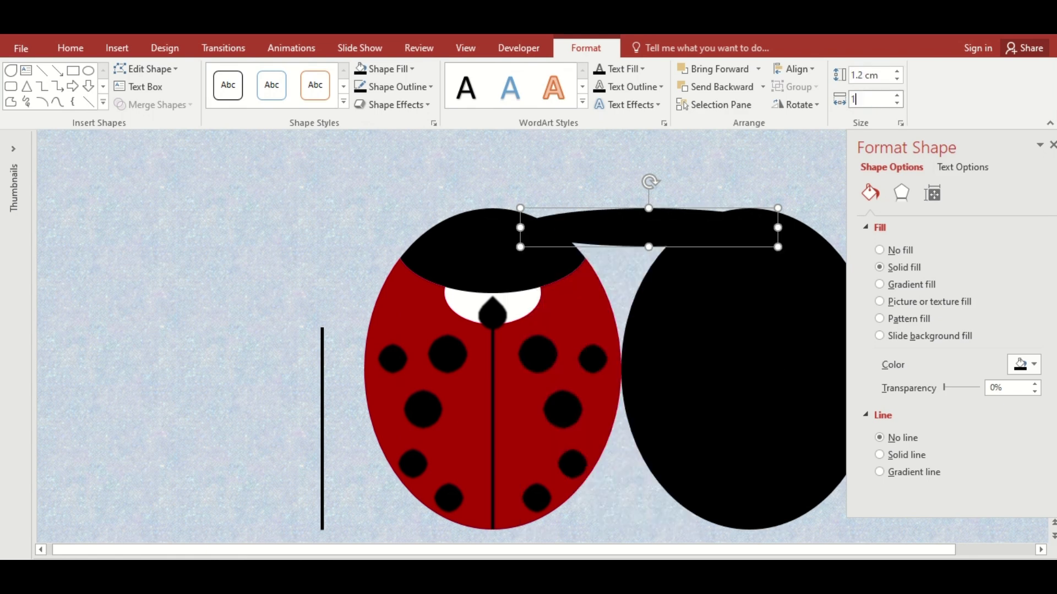
pyautogui.press('Return')
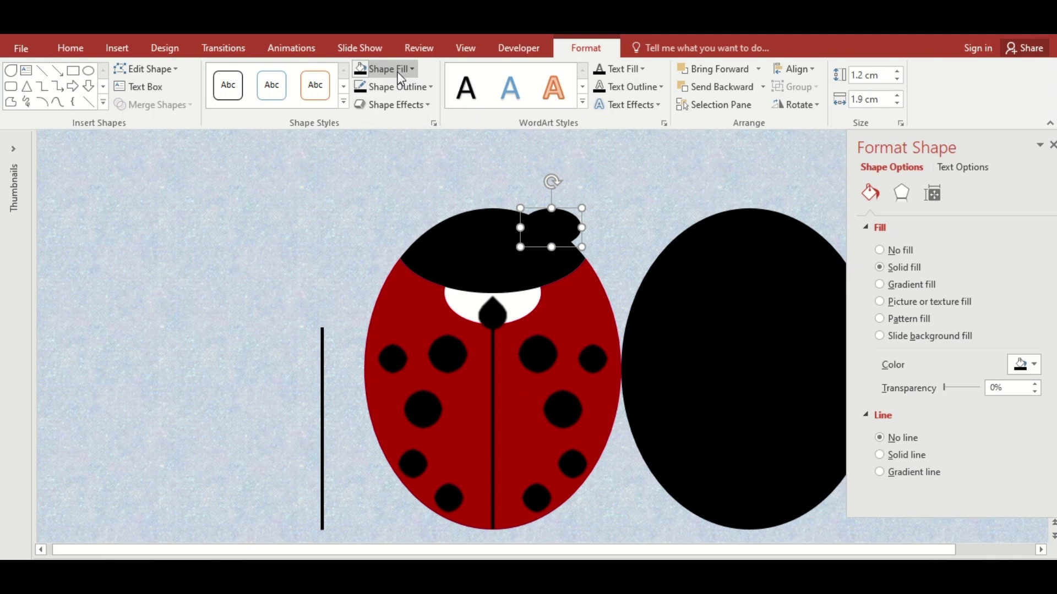
pyautogui.click(411, 68)
pyautogui.click(361, 104)
# Tilt the eye 45°, copy it to the head's left side, and rotate the copy 315°.
pyautogui.click(932, 193)
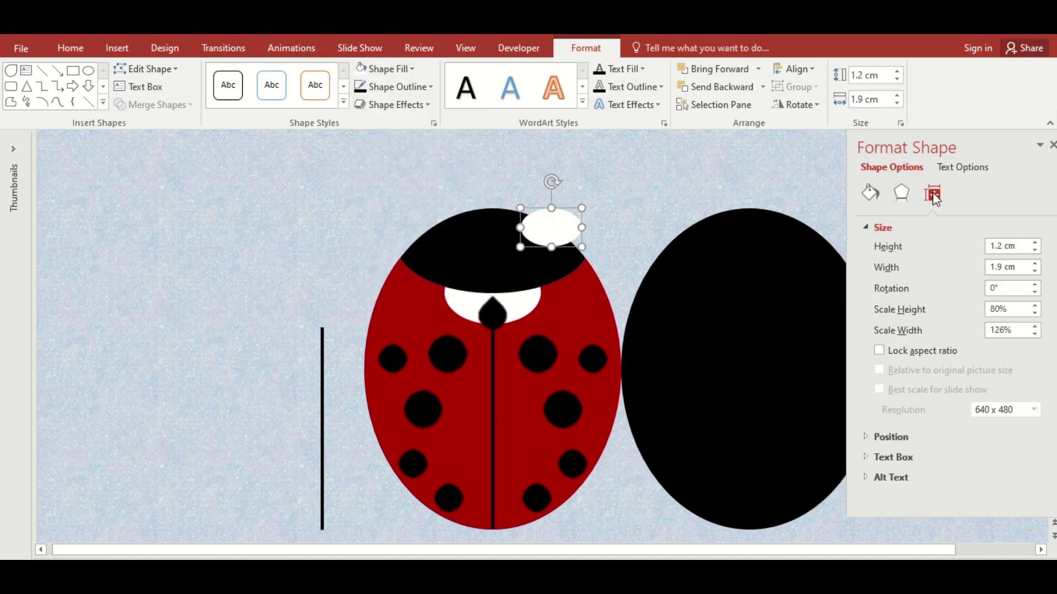
pyautogui.doubleClick(999, 288)
pyautogui.write('5')
pyautogui.press('Return')
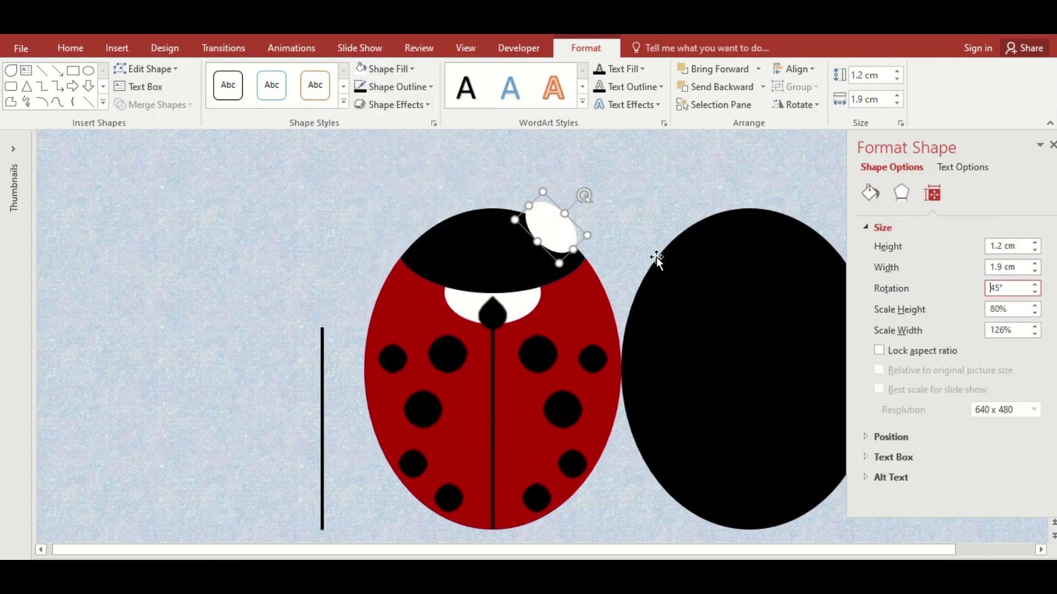
pyautogui.moveTo(551, 228); pyautogui.dragTo(442, 232)
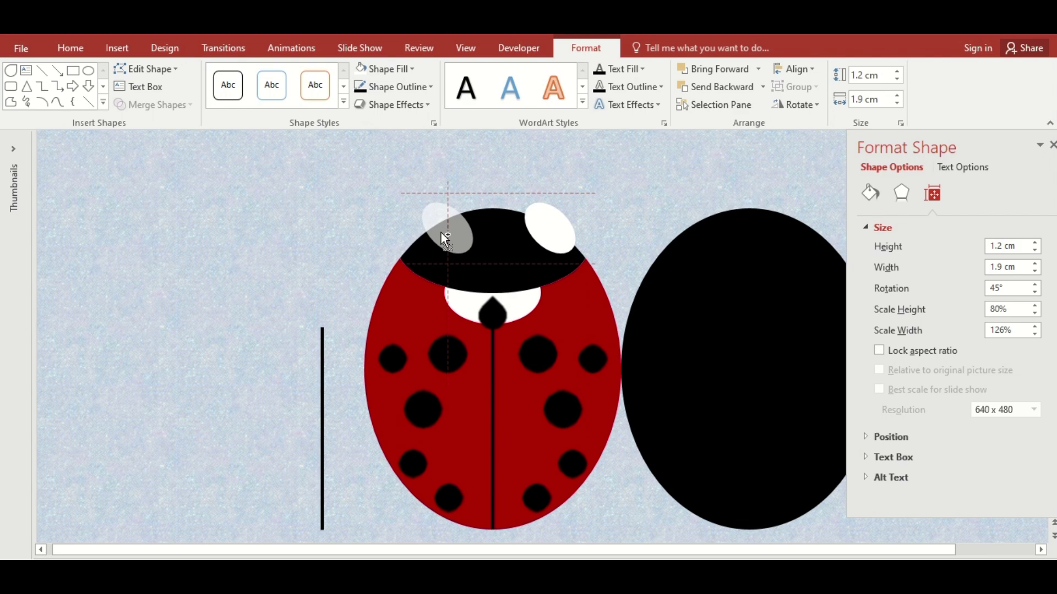
pyautogui.click(1010, 288)
pyautogui.write('315')
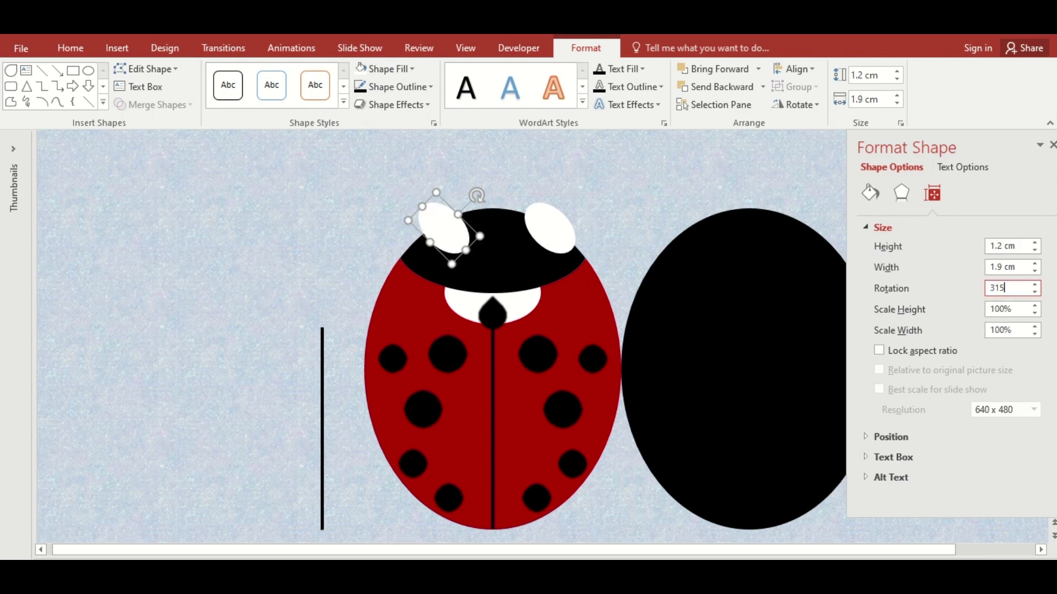
pyautogui.press('Return')
# Select all the ladybird shapes, cut them, and paste them back as a picture.
pyautogui.click(326, 151)
pyautogui.moveTo(327, 150); pyautogui.dragTo(629, 522)
pyautogui.scroll(-3, 625, 468)
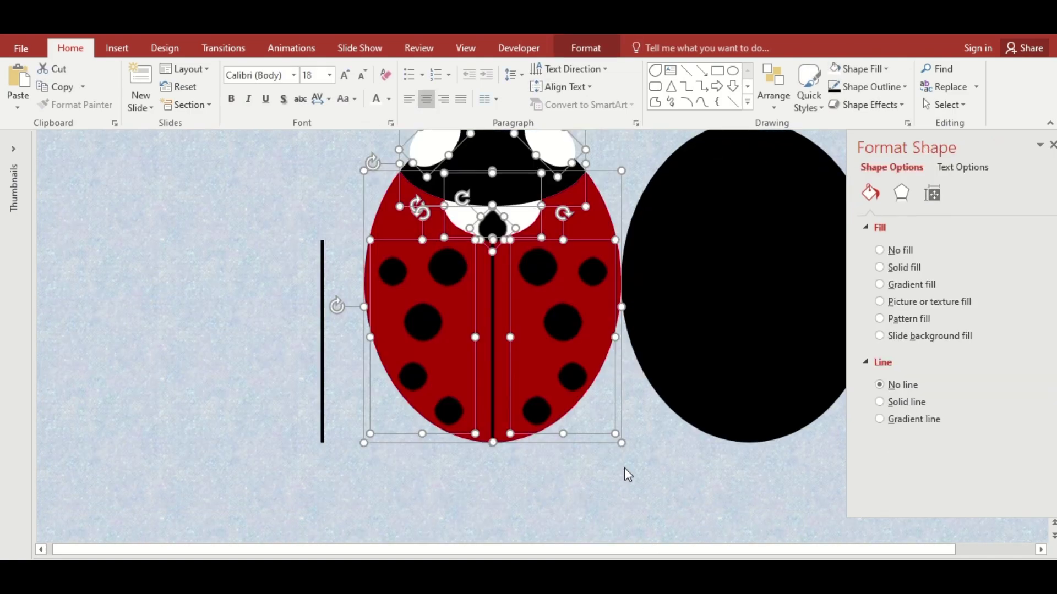
pyautogui.press('Delete')
pyautogui.rightClick(480, 266)
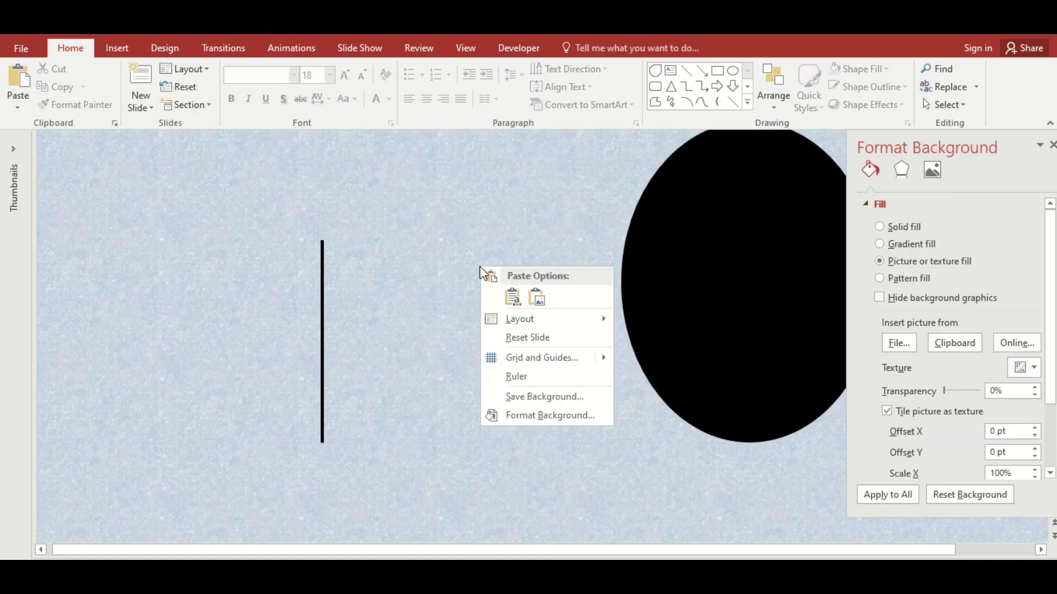
pyautogui.click(539, 304)
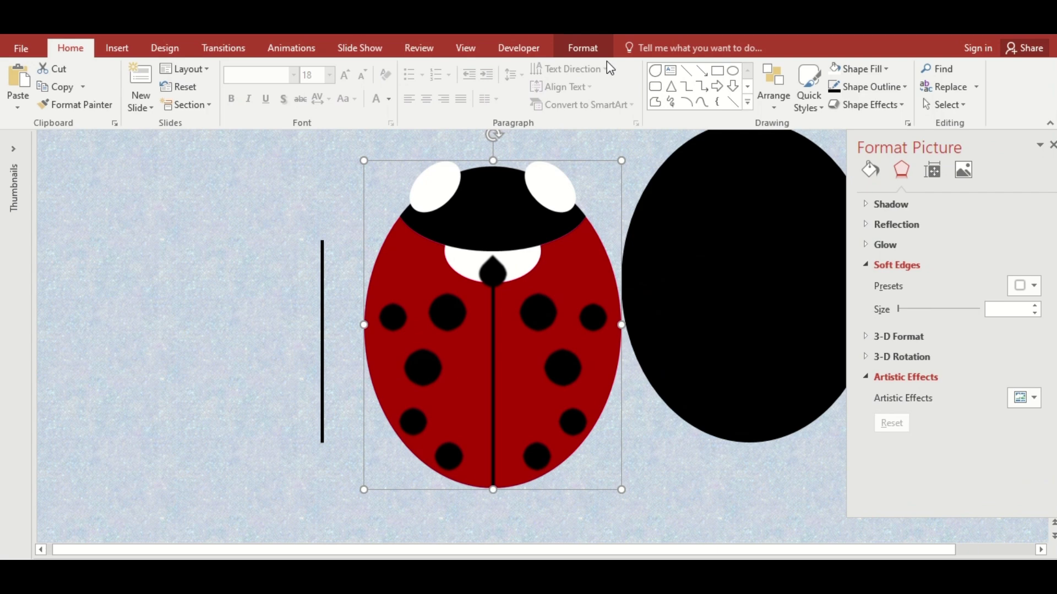
# Crop the ladybird picture to an oval and trim its top edge to 10.04 cm tall.
pyautogui.click(588, 49)
pyautogui.click(879, 108)
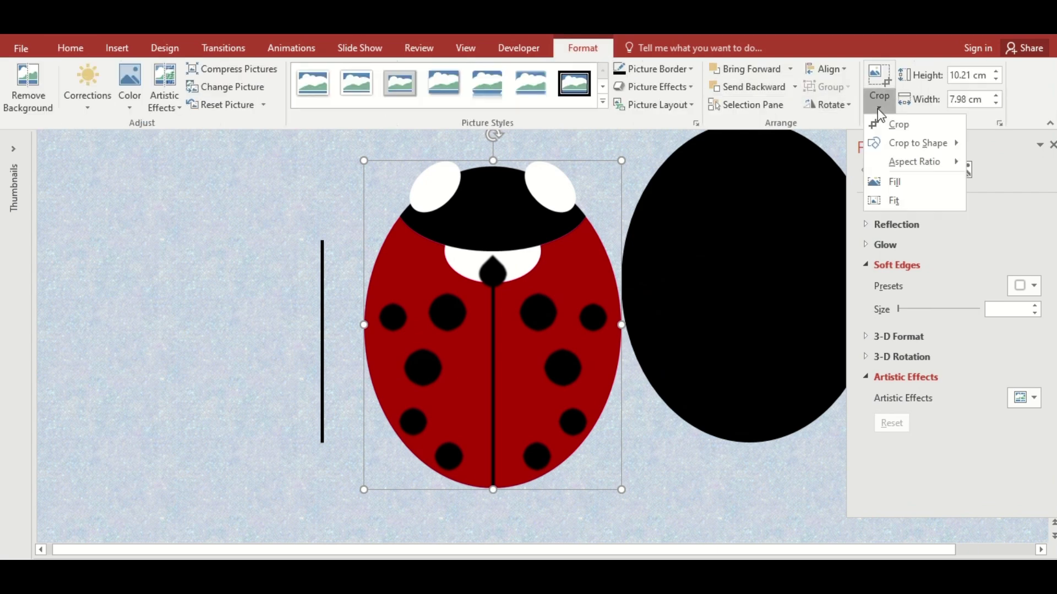
pyautogui.moveTo(915, 143)
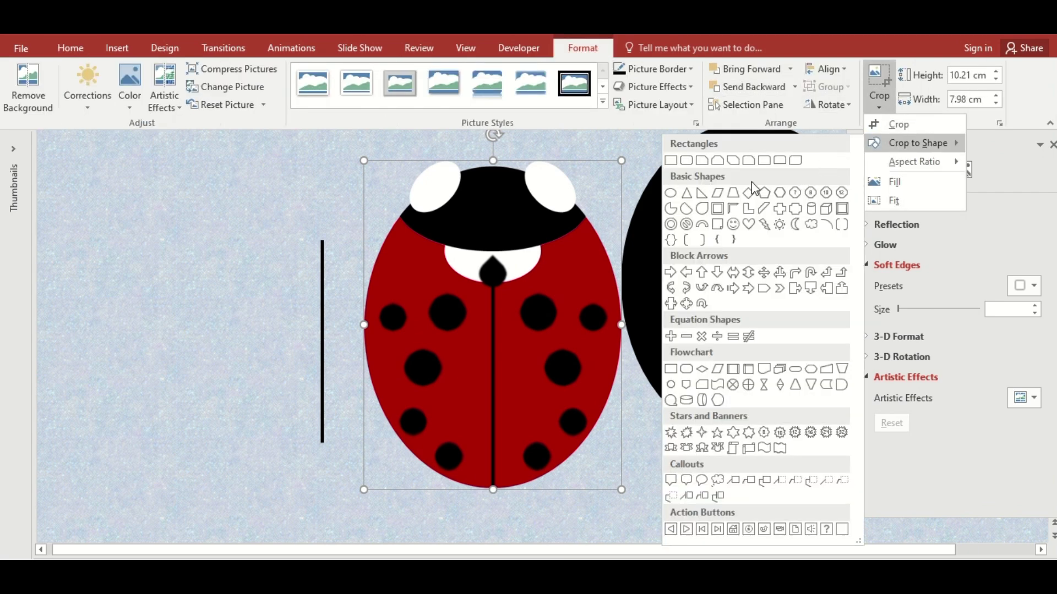
pyautogui.click(671, 193)
pyautogui.click(880, 108)
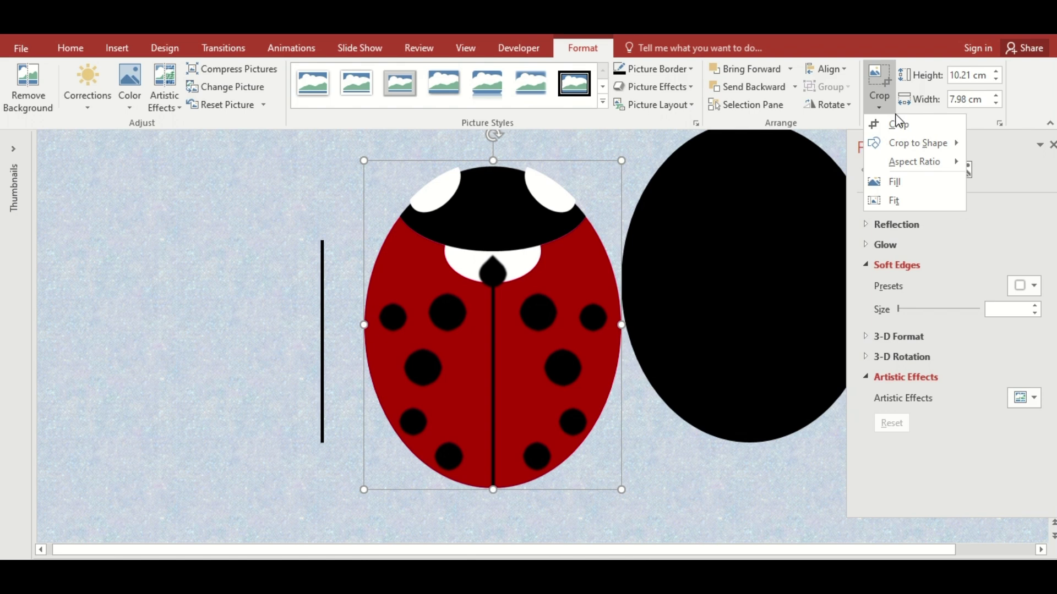
pyautogui.click(892, 132)
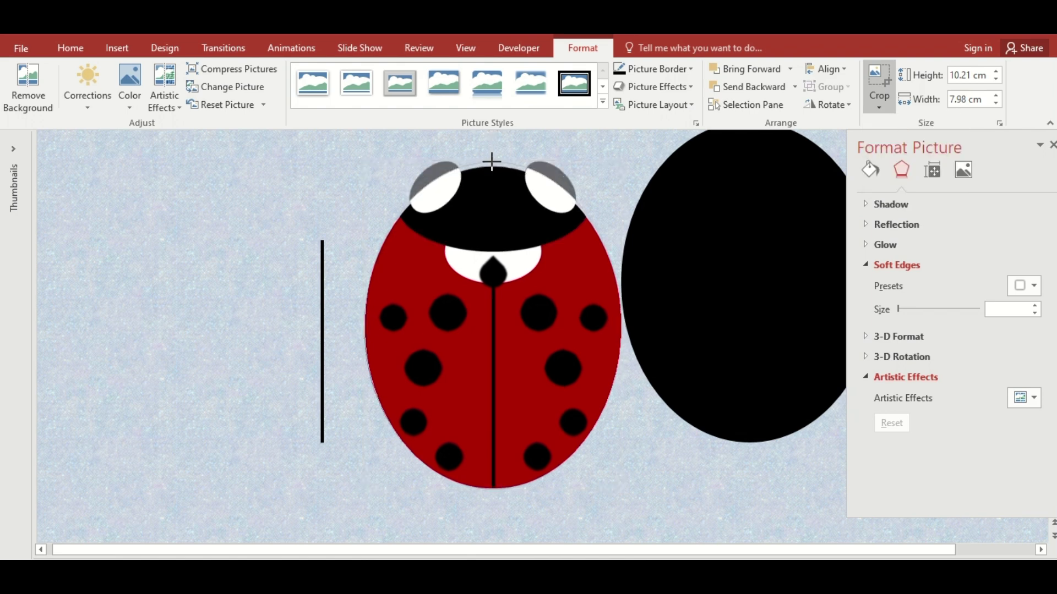
pyautogui.moveTo(492, 160); pyautogui.dragTo(492, 165)
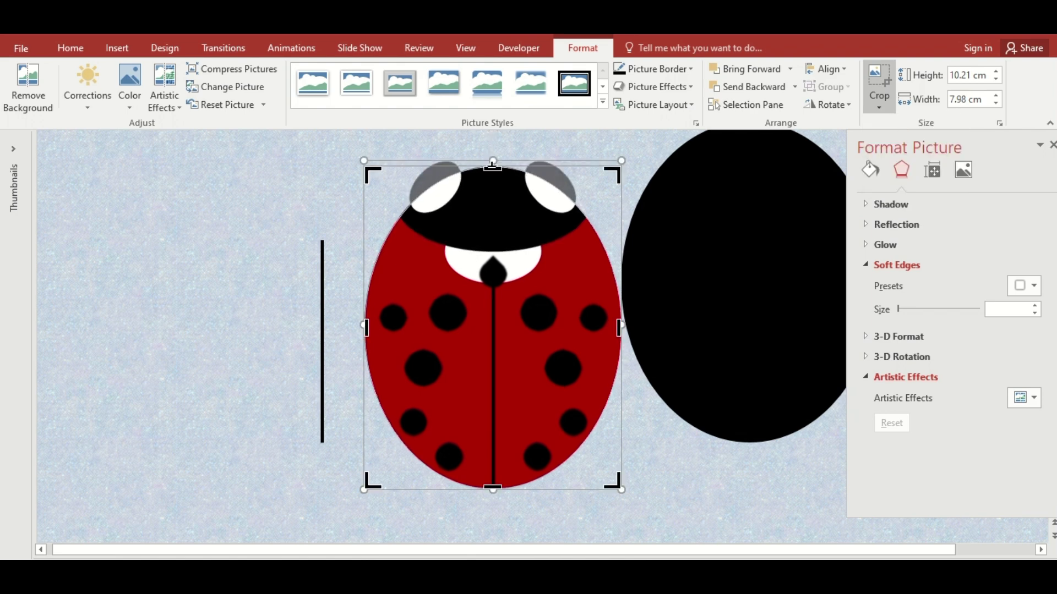
pyautogui.click(537, 147)
# Duplicate the large black oval and shrink the copy to a 2.3 cm width.
pyautogui.click(704, 264)
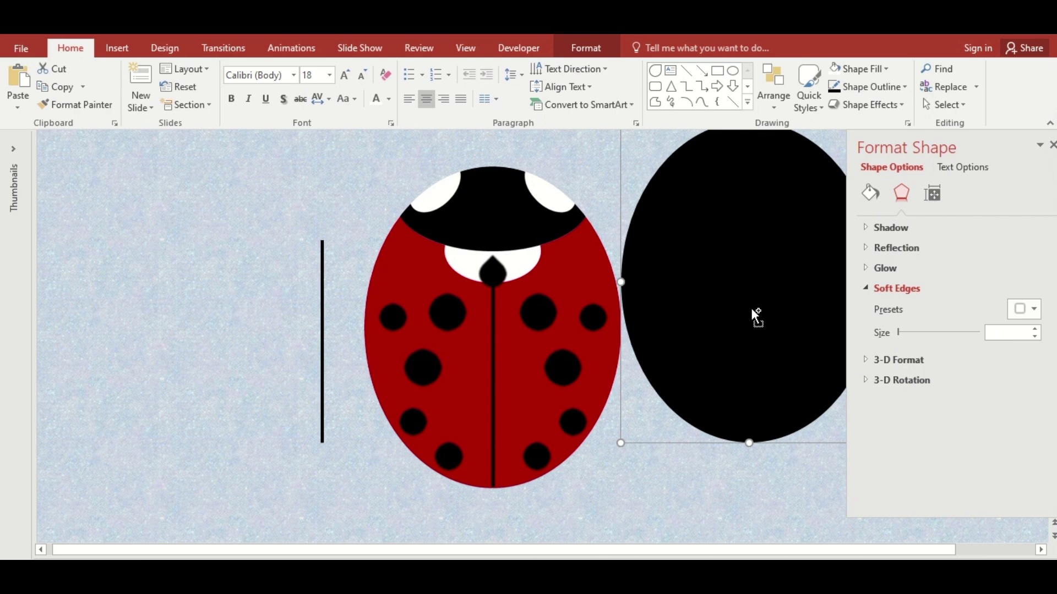
pyautogui.keyDown('ctrl'); pyautogui.moveTo(605, 326); pyautogui.dragTo(215, 285); pyautogui.keyUp('ctrl')
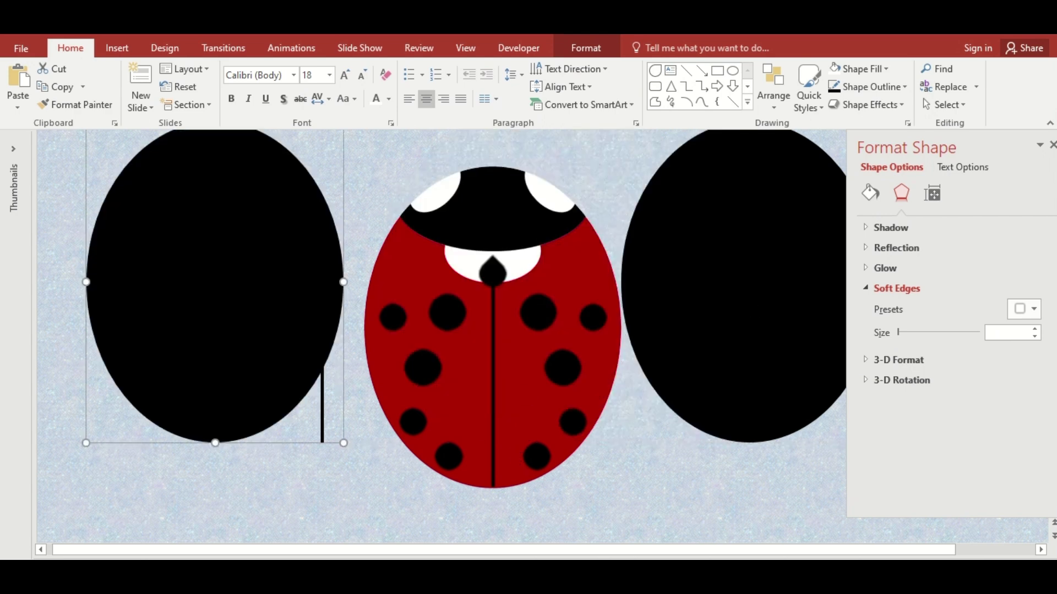
pyautogui.click(585, 46)
pyautogui.click(867, 75)
pyautogui.write('1.3')
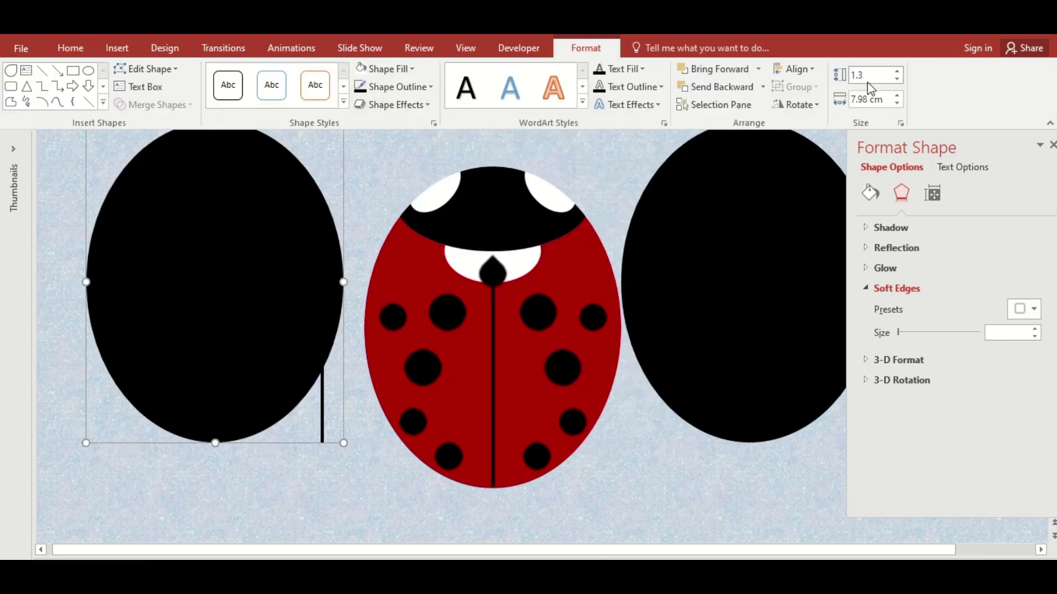
pyautogui.click(867, 99)
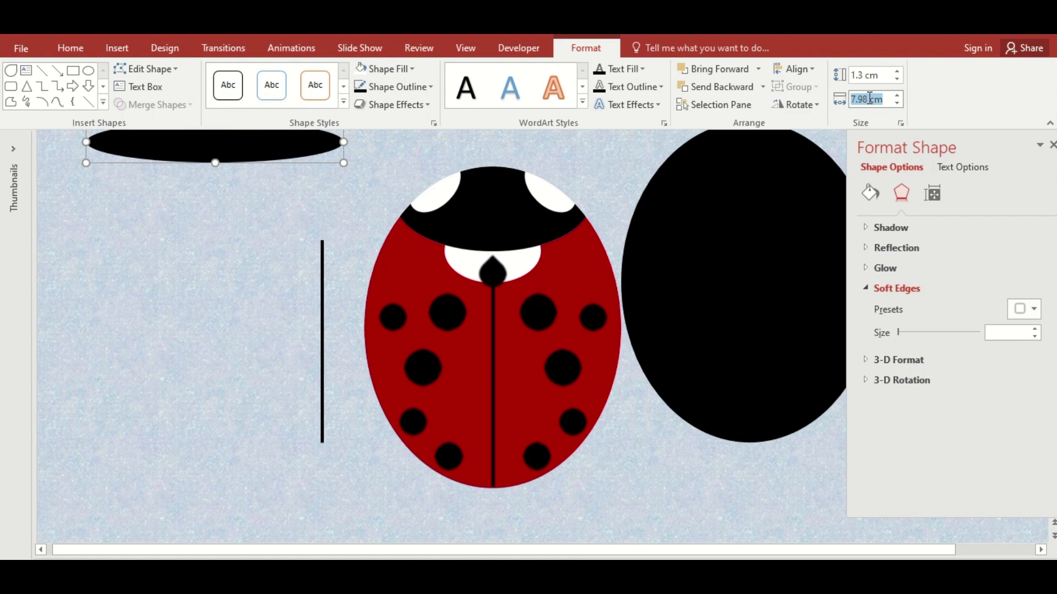
pyautogui.write('2.3')
pyautogui.press('Return')
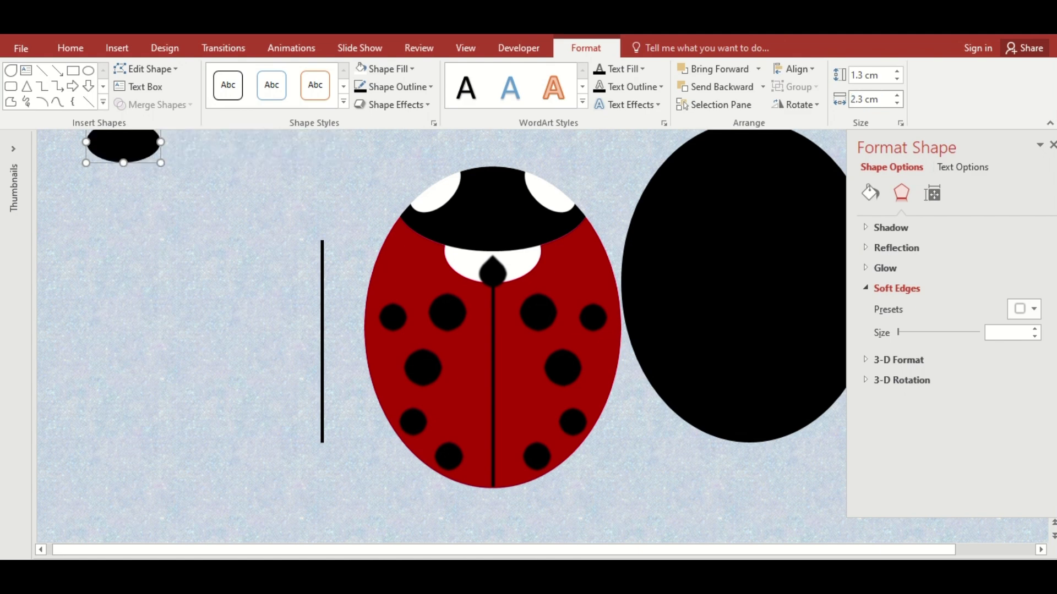
# Centre the shrunken oval on the head and resize it into a small 0.4 cm circle.
pyautogui.moveTo(115, 144); pyautogui.dragTo(472, 159)
pyautogui.scroll(1, 471, 160)
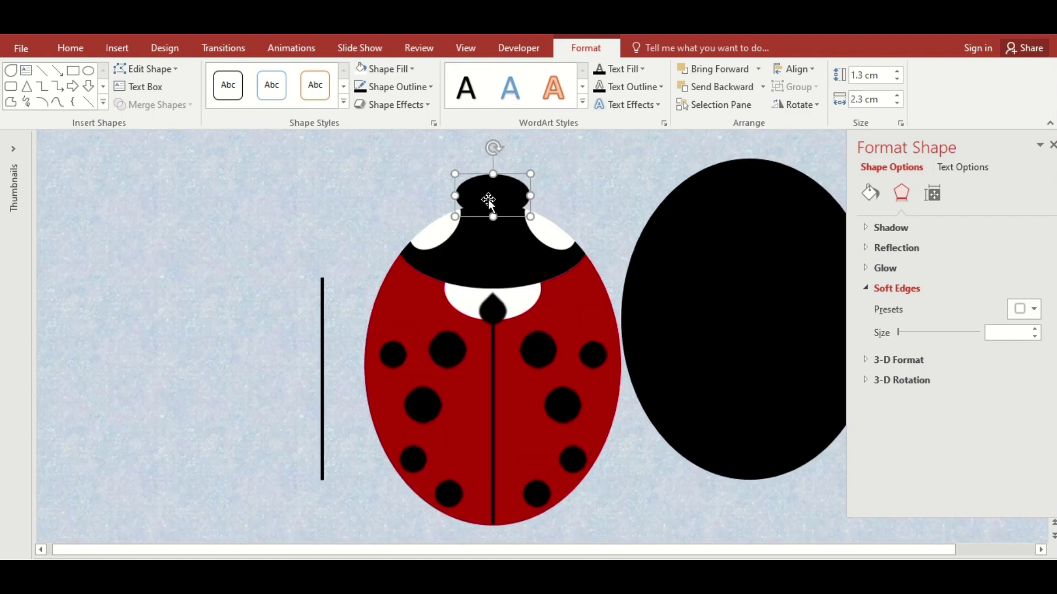
pyautogui.moveTo(492, 205); pyautogui.dragTo(526, 205)
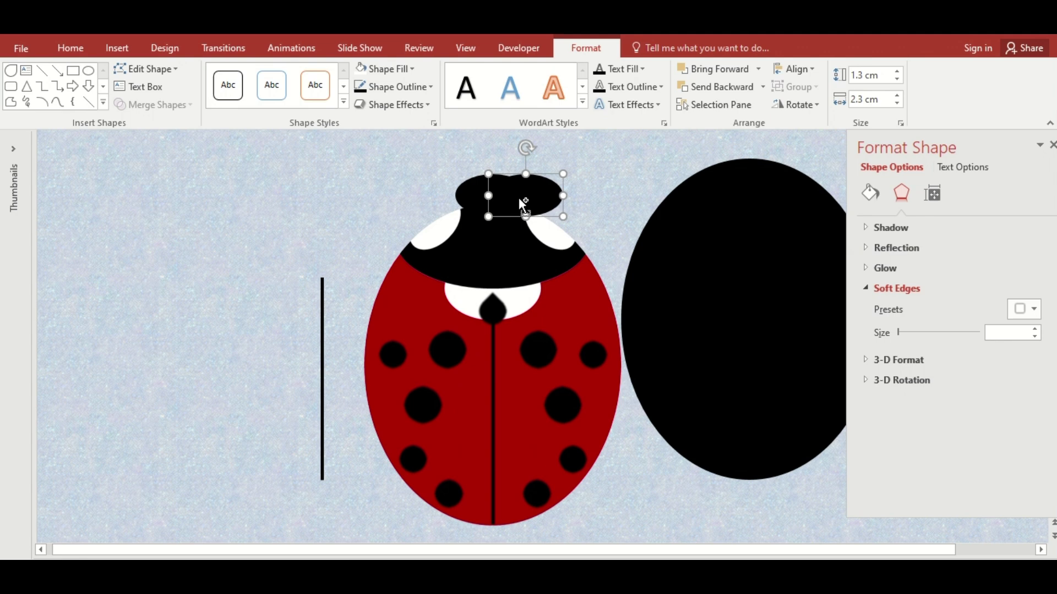
pyautogui.click(867, 75)
pyautogui.write('0.4')
pyautogui.press('Tab')
pyautogui.write('0')
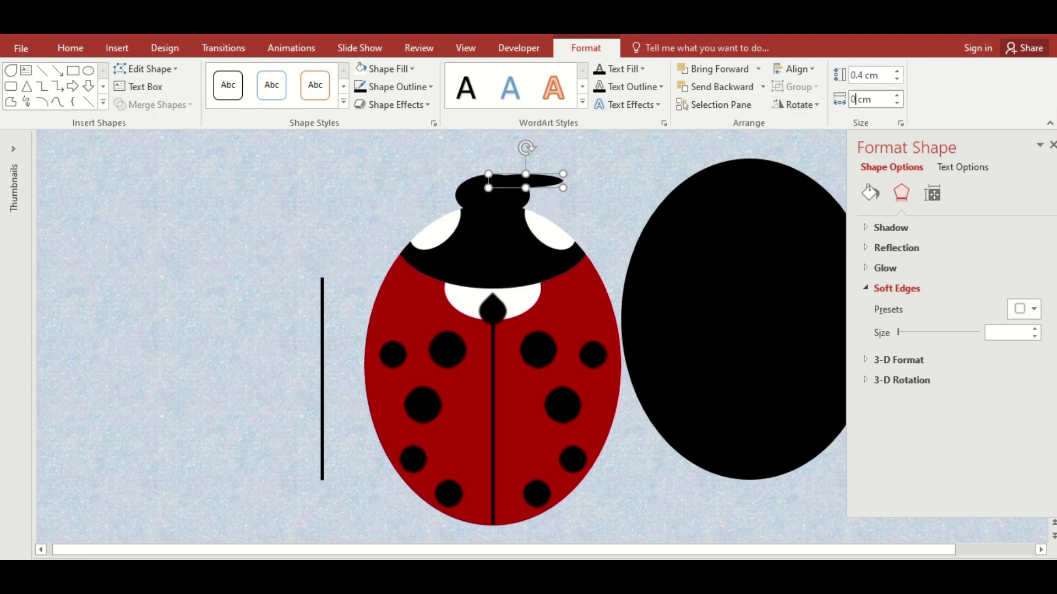
pyautogui.press('Return')
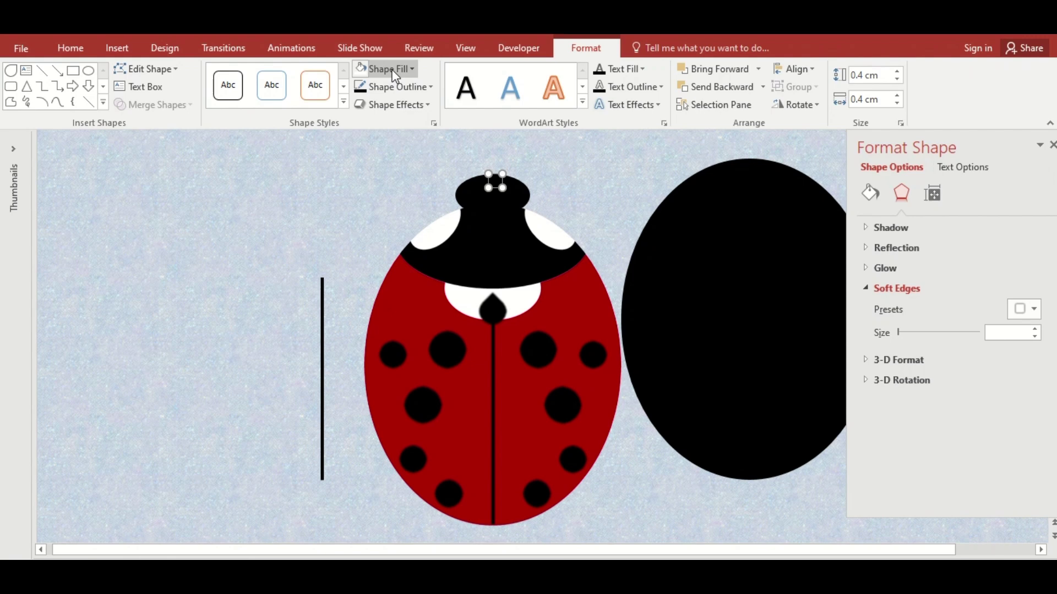
# Fill the small circle white, place it as the left eye, and copy it for the right eye.
pyautogui.click(392, 71)
pyautogui.click(364, 109)
pyautogui.moveTo(494, 180); pyautogui.dragTo(476, 177)
pyautogui.moveTo(506, 179); pyautogui.dragTo(507, 177)
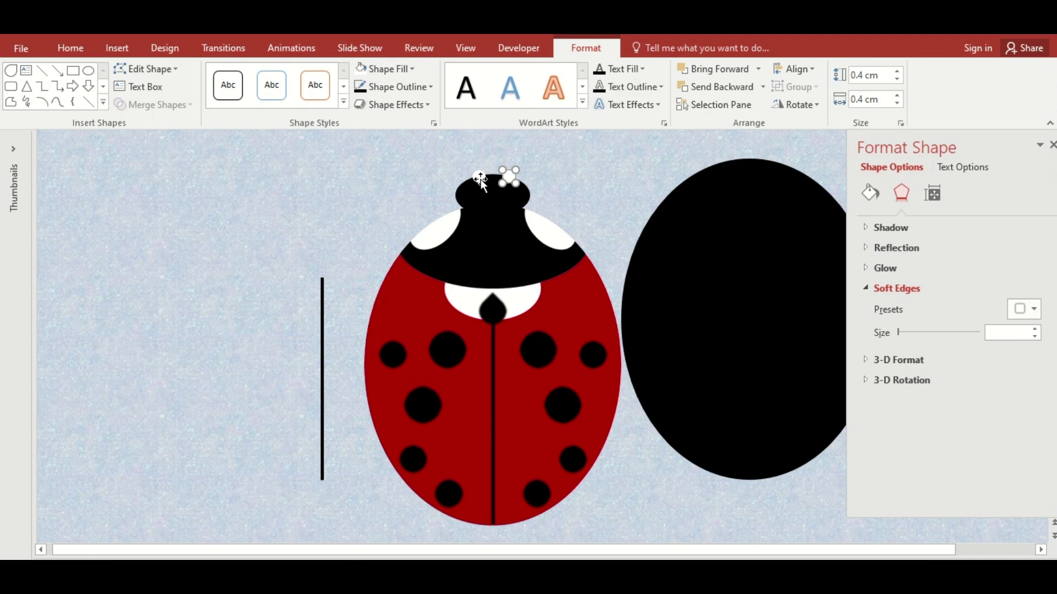
pyautogui.click(481, 179)
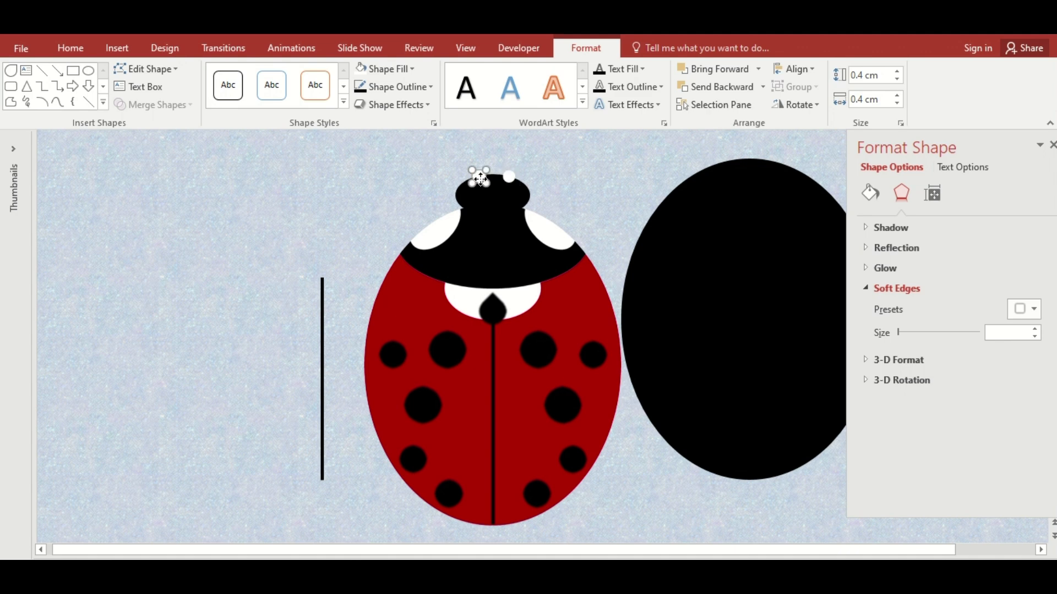
# Reshape the vertical black line into a short diagonal antenna on the head.
pyautogui.keyDown('shift'); pyautogui.click(510, 177); pyautogui.keyUp('shift')
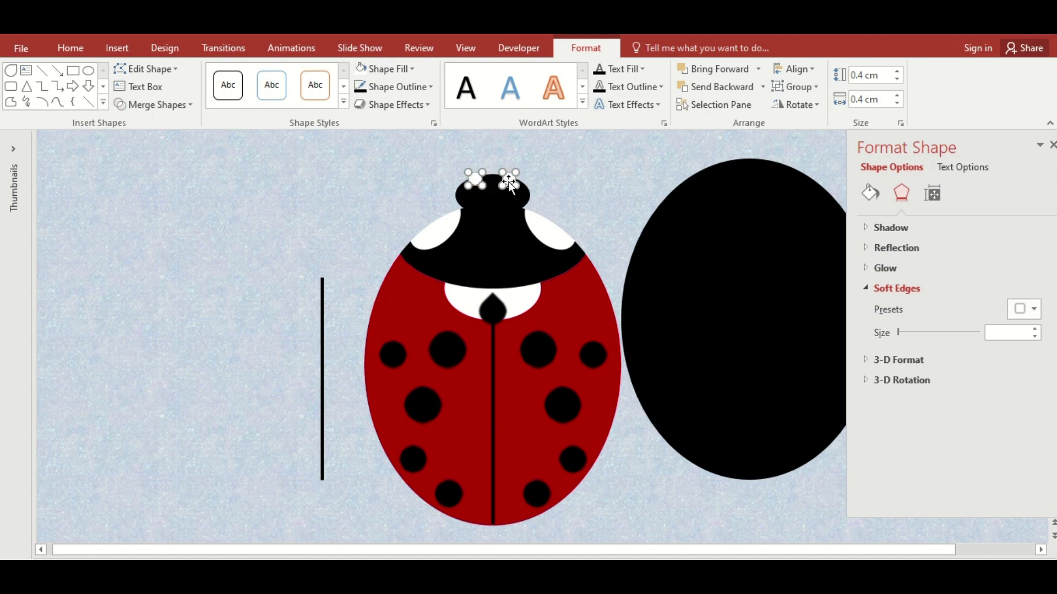
pyautogui.click(321, 330)
pyautogui.moveTo(322, 279)
pyautogui.mouseDown()
pyautogui.moveTo(277, 403)
pyautogui.moveTo(420, 196)
pyautogui.moveTo(453, 165)
pyautogui.moveTo(507, 165)
pyautogui.mouseUp()
# Flip the copied antenna horizontally to mirror the left one, then select both antennae.
pyautogui.click(809, 106)
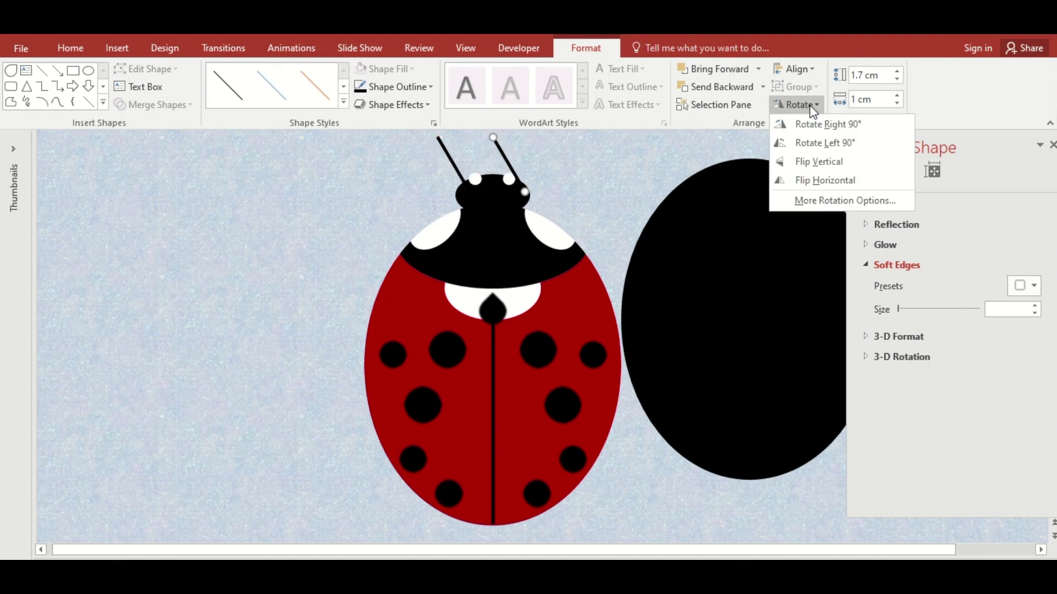
pyautogui.click(823, 179)
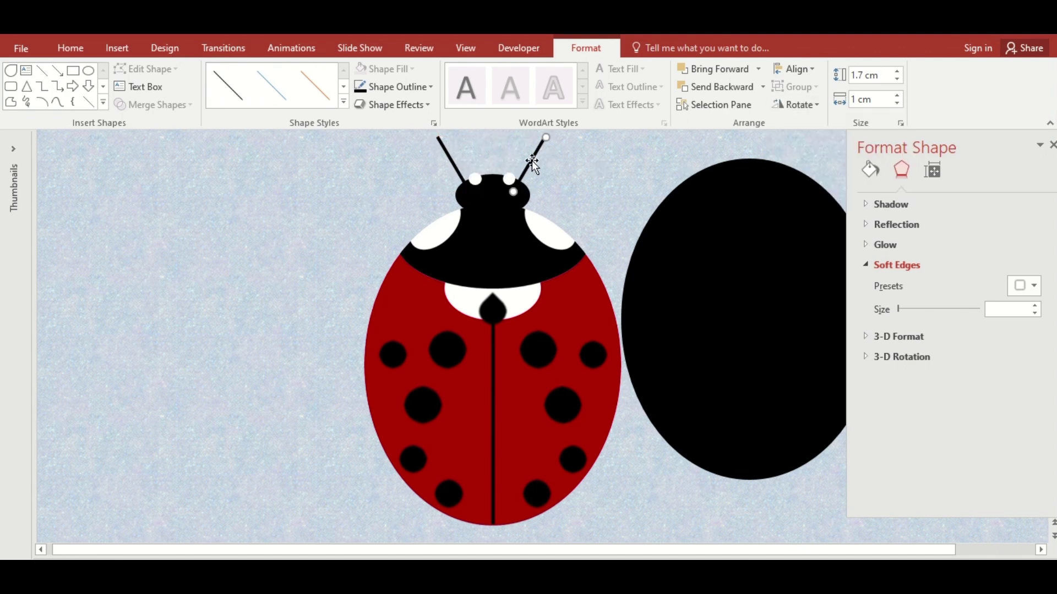
pyautogui.click(460, 165)
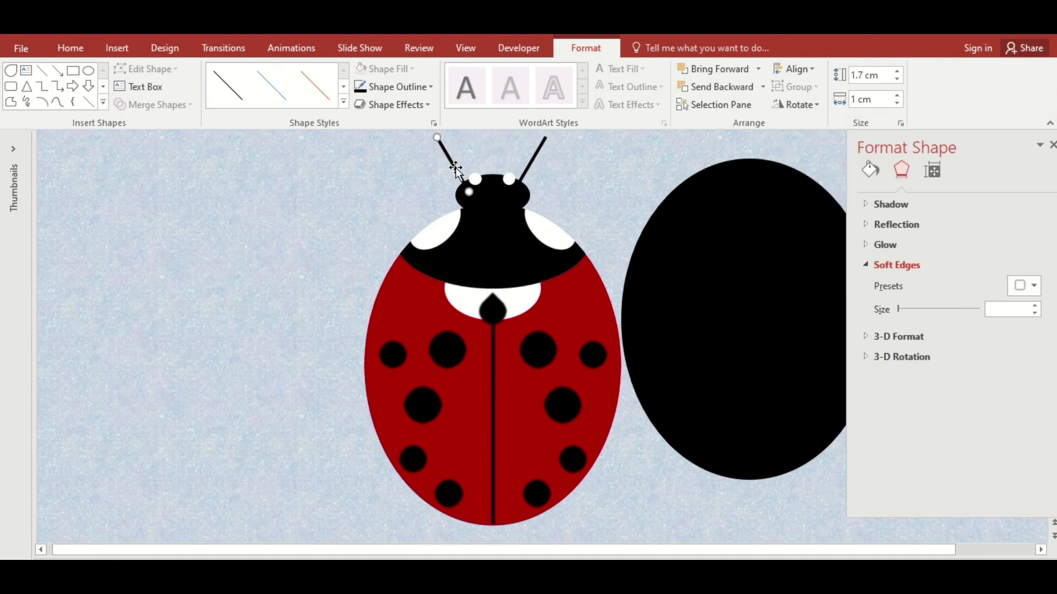
pyautogui.keyDown('ctrl'); pyautogui.click(533, 163); pyautogui.keyUp('ctrl')
# Give the head ellipse a rounded top bevel, 47 pt wide and 30 pt high.
pyautogui.click(493, 204)
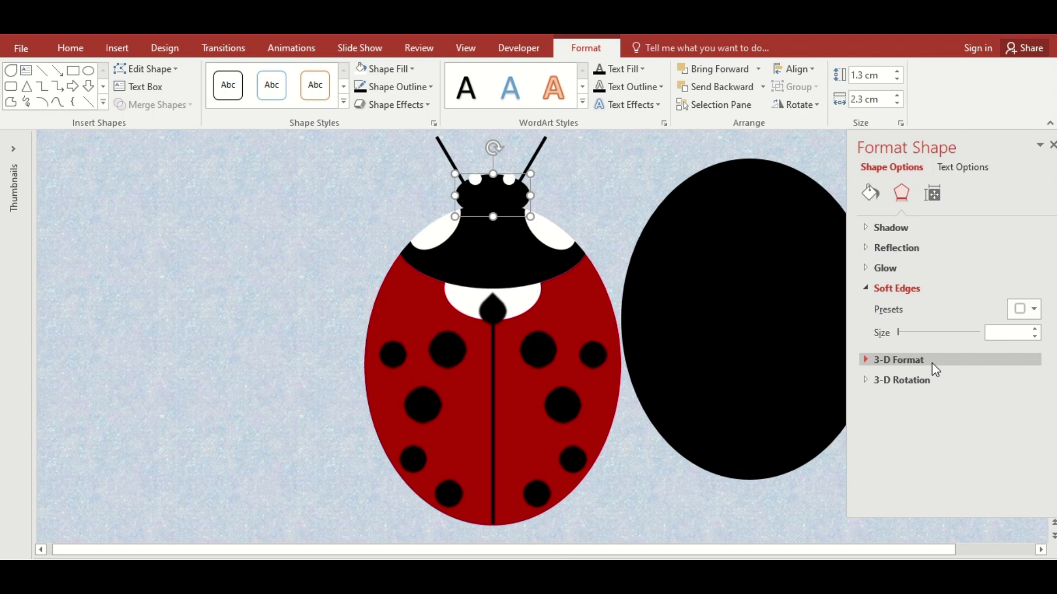
pyautogui.click(899, 360)
pyautogui.click(921, 404)
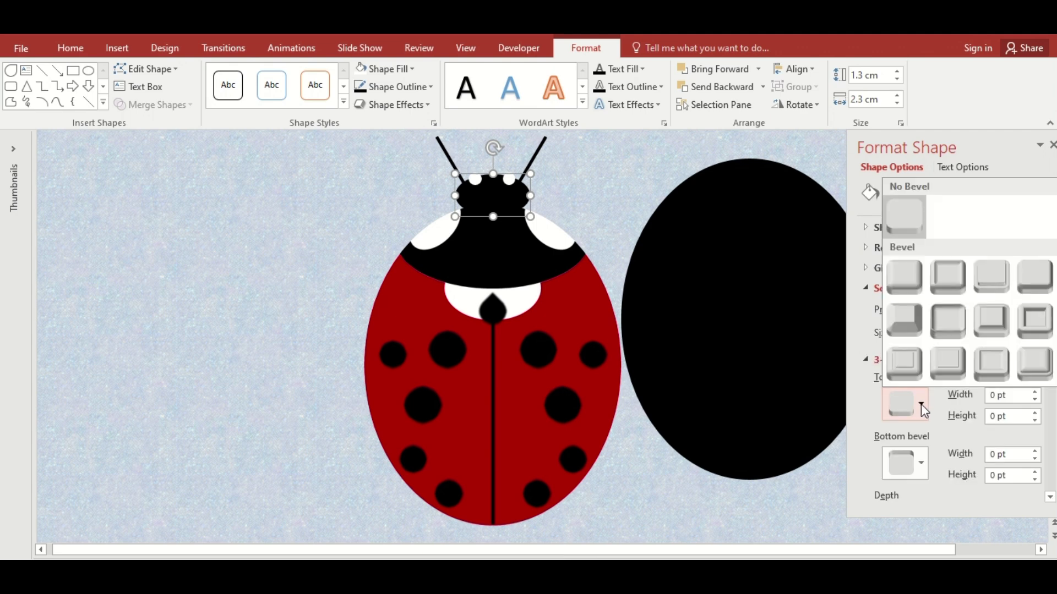
pyautogui.click(1035, 277)
pyautogui.tripleClick(1002, 395)
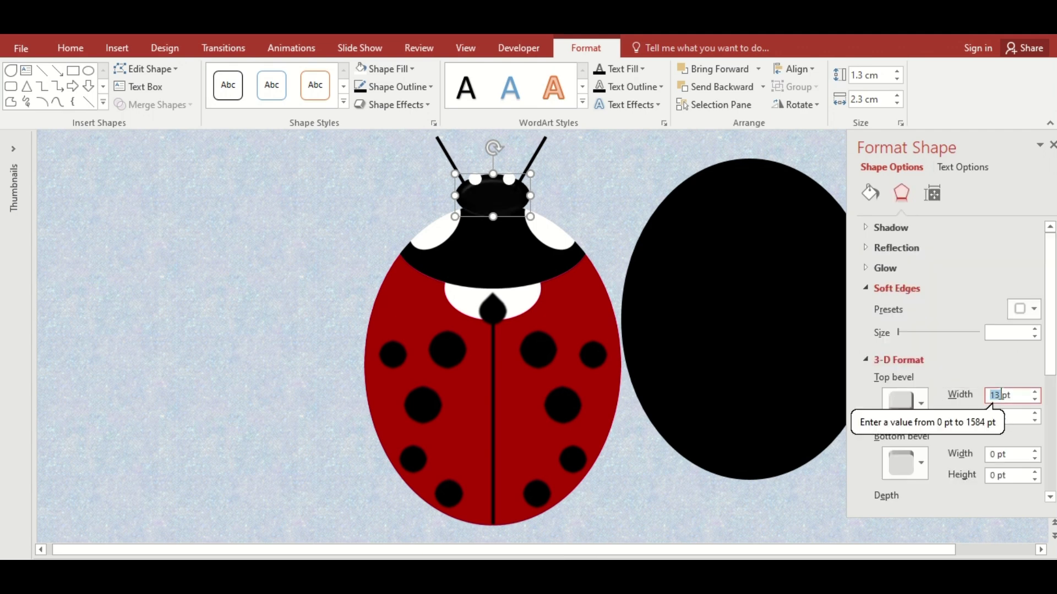
pyautogui.write('47')
pyautogui.doubleClick(996, 416)
pyautogui.write('30')
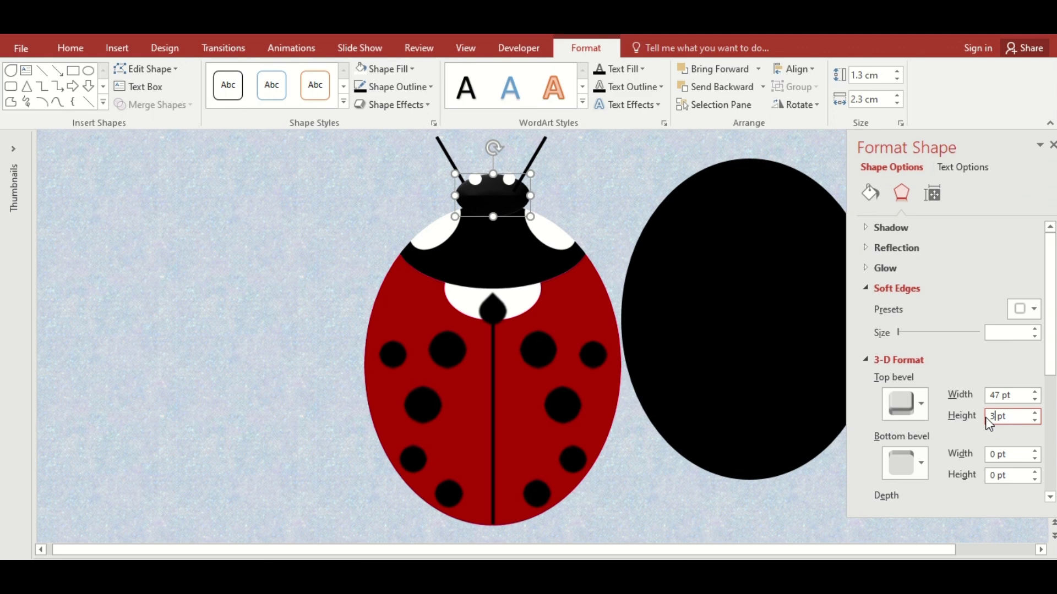
# Add a matching 47 × 30 pt bottom bevel to the head ellipse.
pyautogui.click(921, 463)
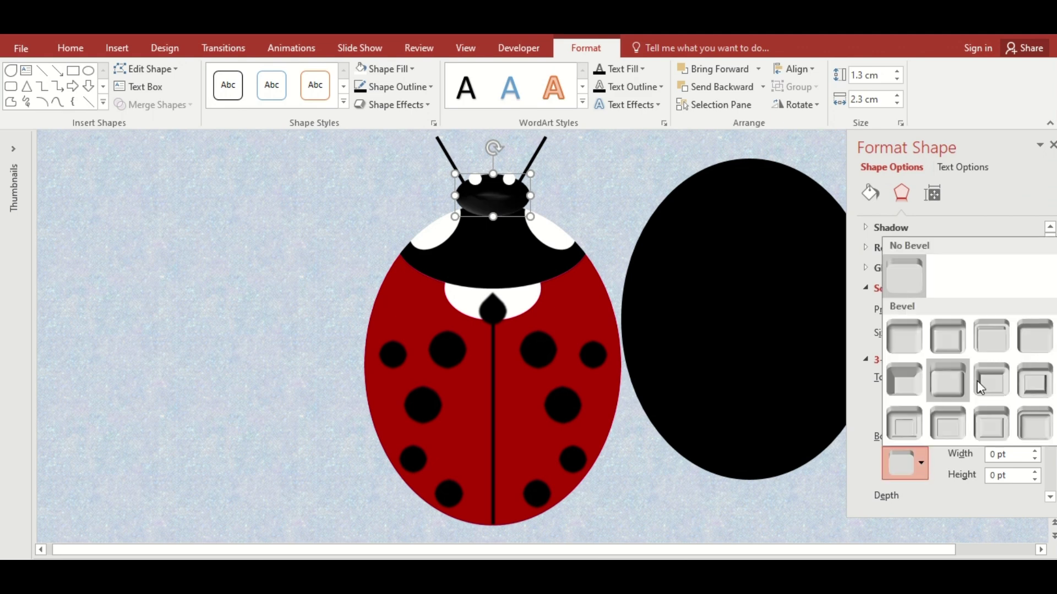
pyautogui.click(1044, 334)
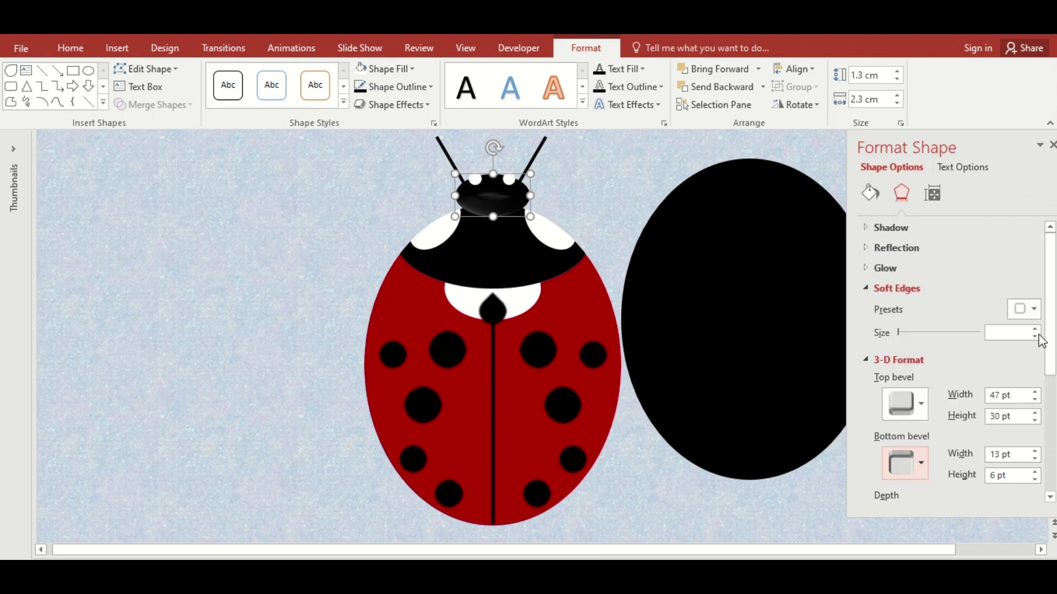
pyautogui.doubleClick(999, 455)
pyautogui.write('47')
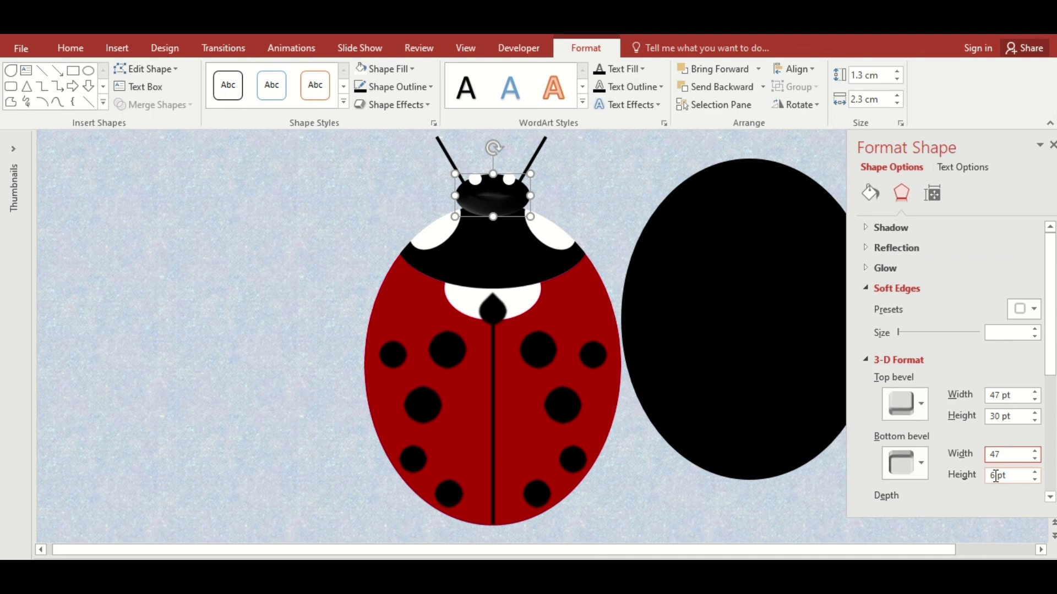
pyautogui.doubleClick(995, 476)
pyautogui.write('30')
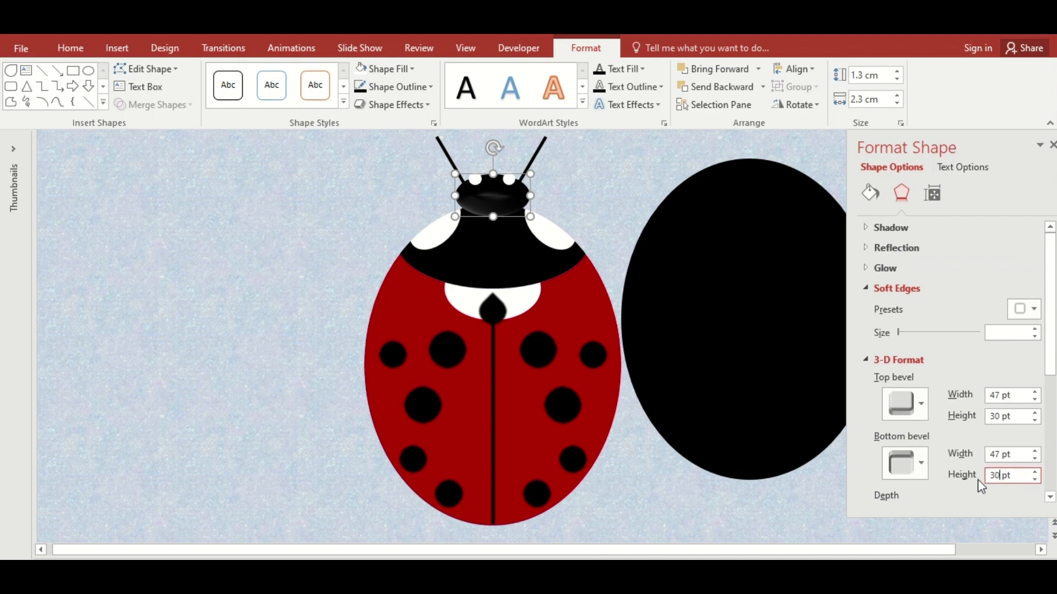
pyautogui.click(476, 179)
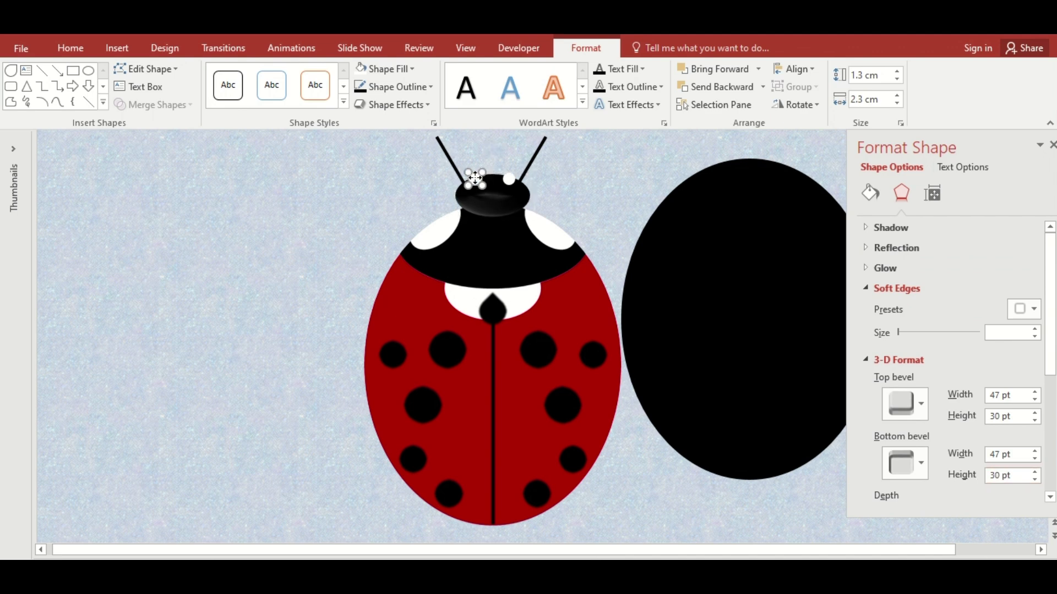
# Apply the first 6 pt bevel preset to the top and bottom of both white eyes.
pyautogui.keyDown('shift'); pyautogui.click(510, 180); pyautogui.keyUp('shift')
pyautogui.click(922, 404)
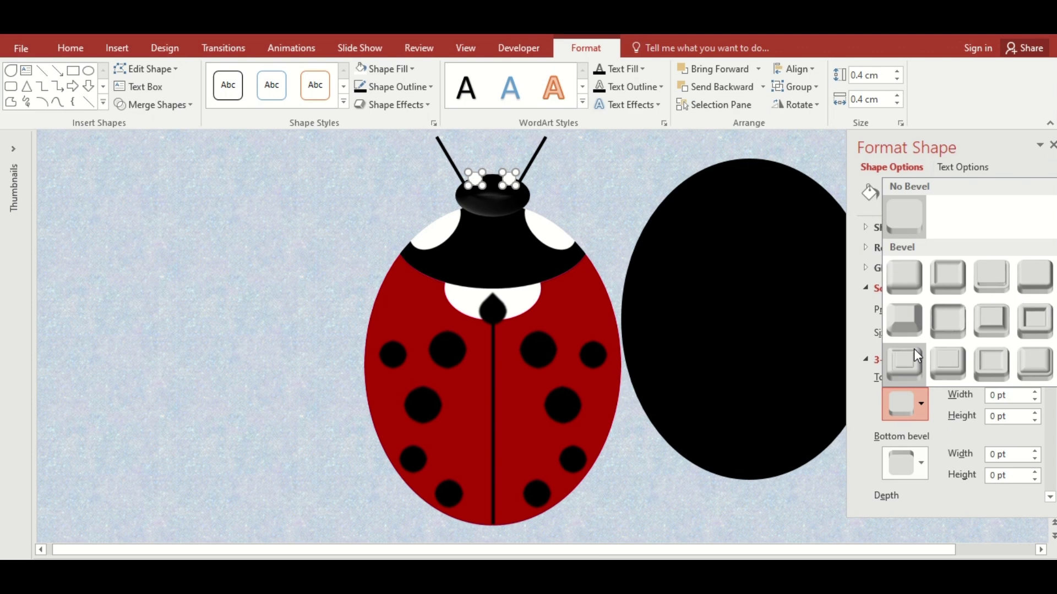
pyautogui.click(910, 271)
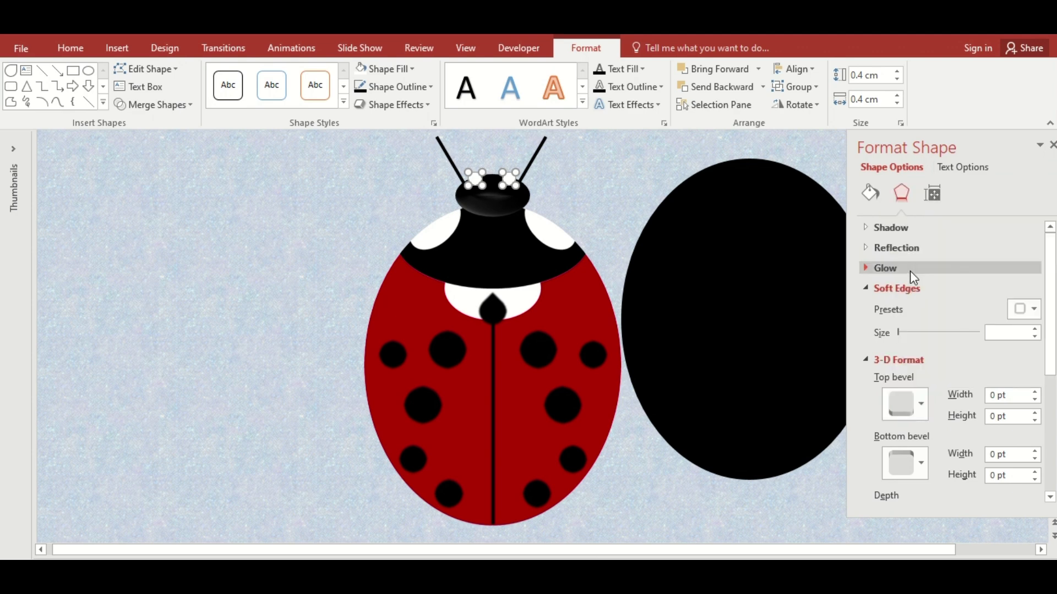
pyautogui.click(923, 459)
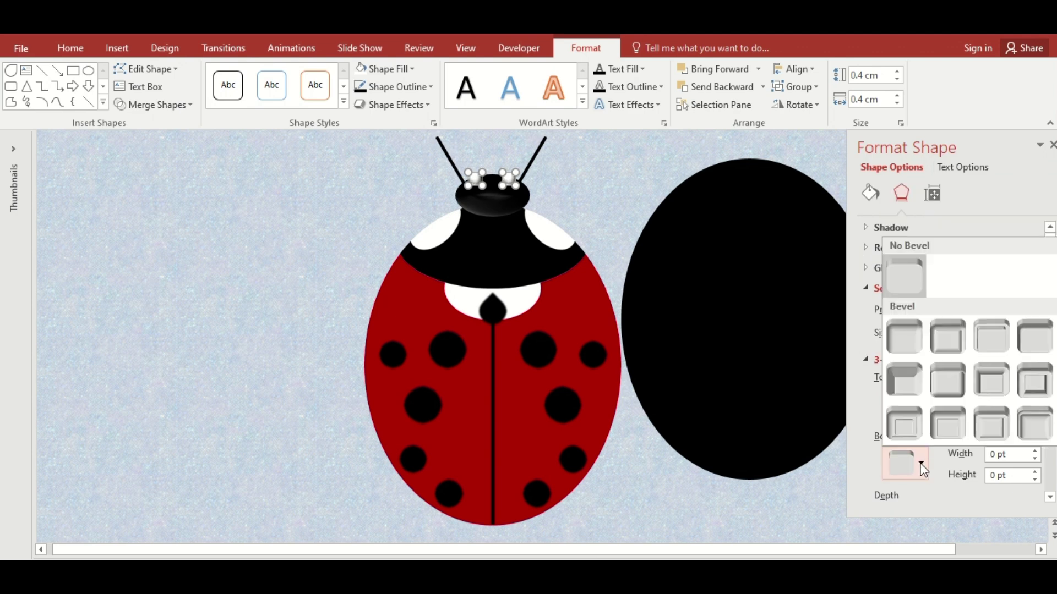
pyautogui.click(908, 338)
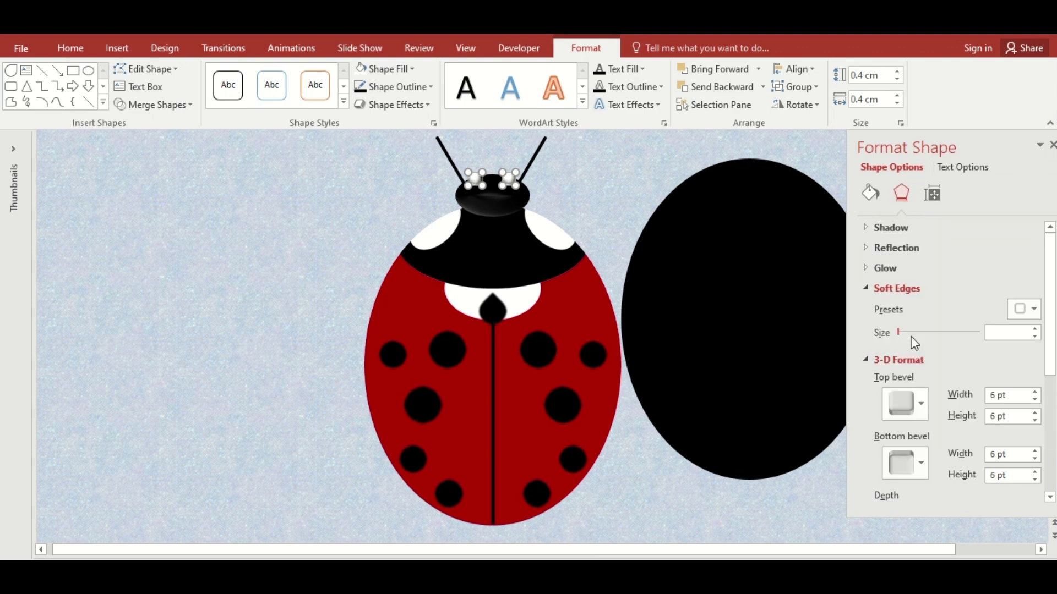
pyautogui.click(594, 301)
# Apply a top bevel to the body picture, 95 pt wide and 85 pt high.
pyautogui.click(921, 382)
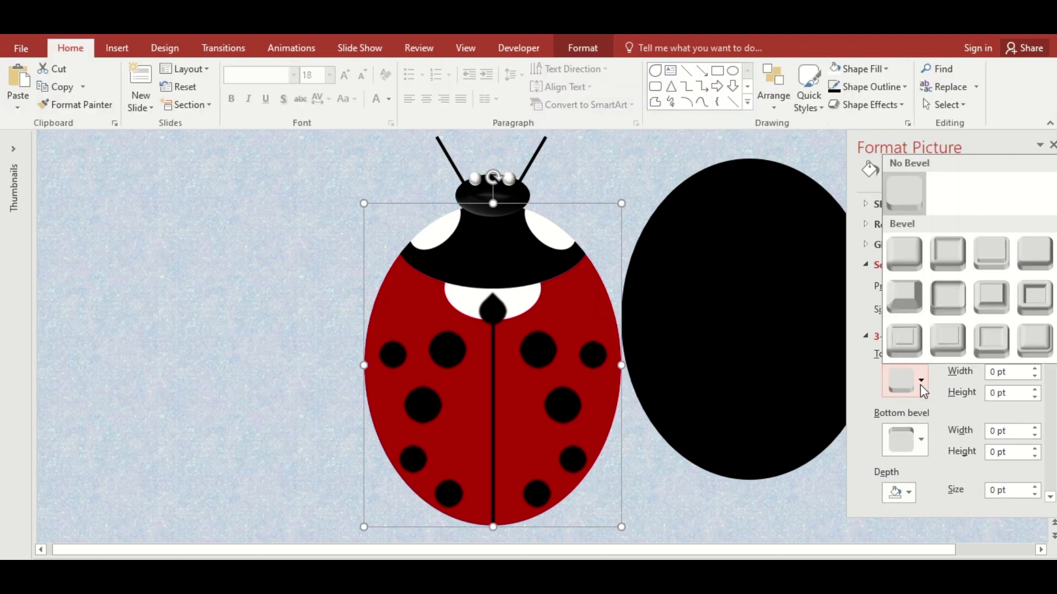
pyautogui.click(905, 253)
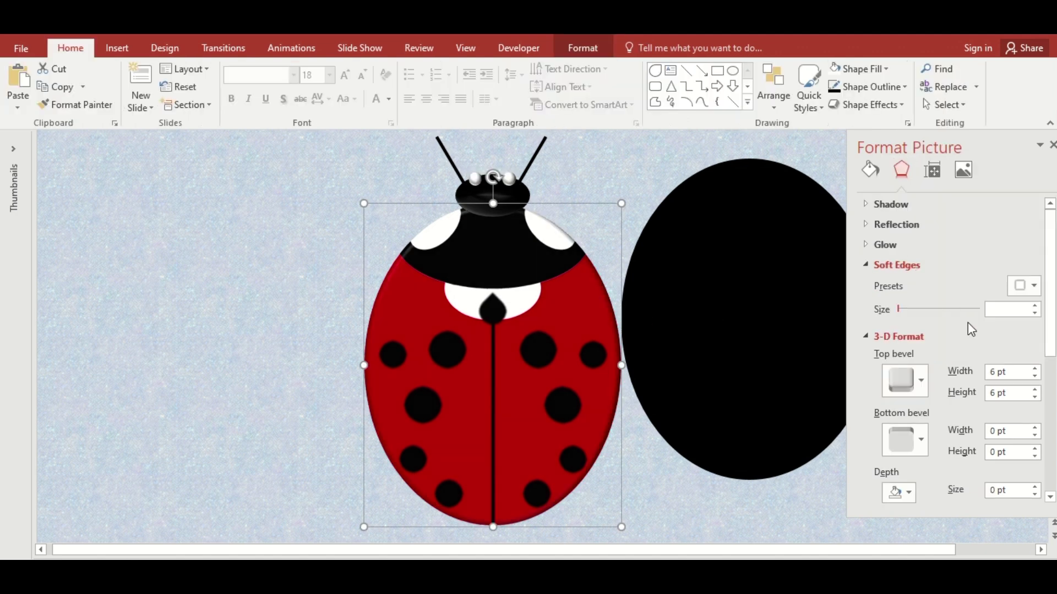
pyautogui.click(997, 372)
pyautogui.write('95')
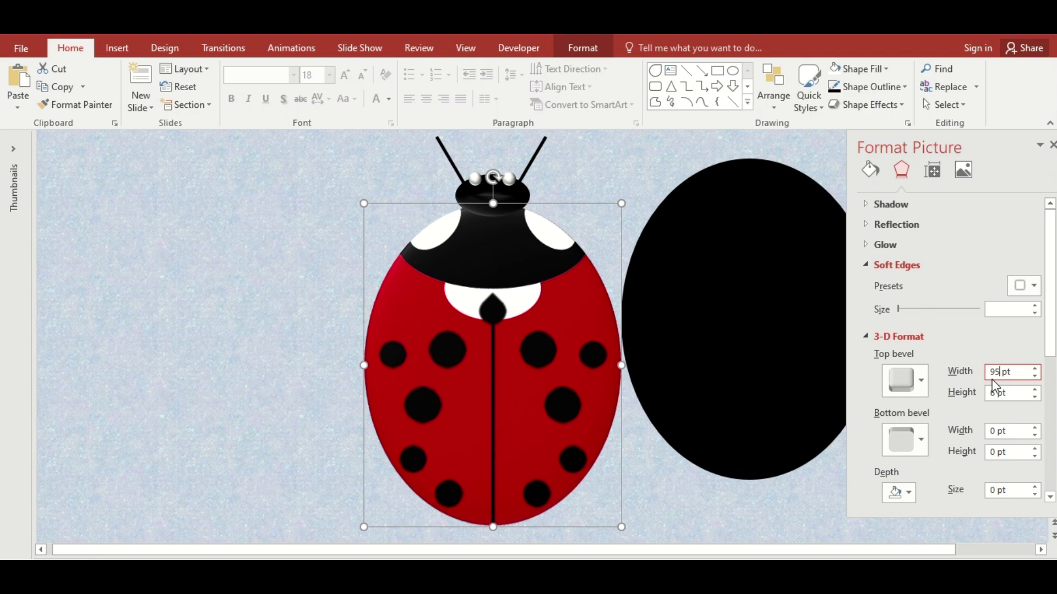
pyautogui.click(998, 394)
pyautogui.write('85')
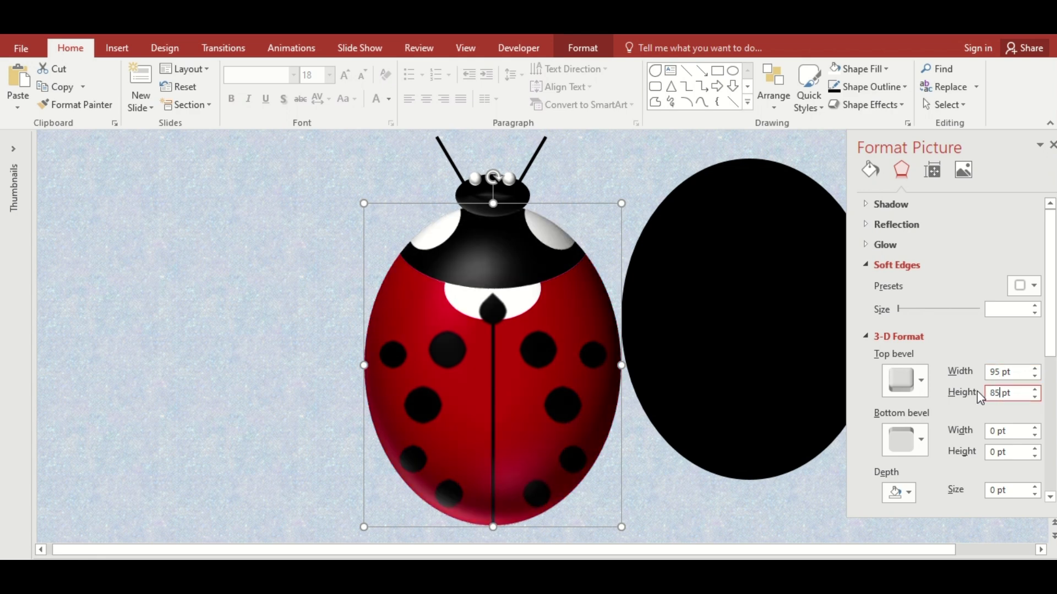
# Give the black oval a 6 pt bottom bevel and move it behind the ladybird body.
pyautogui.click(757, 331)
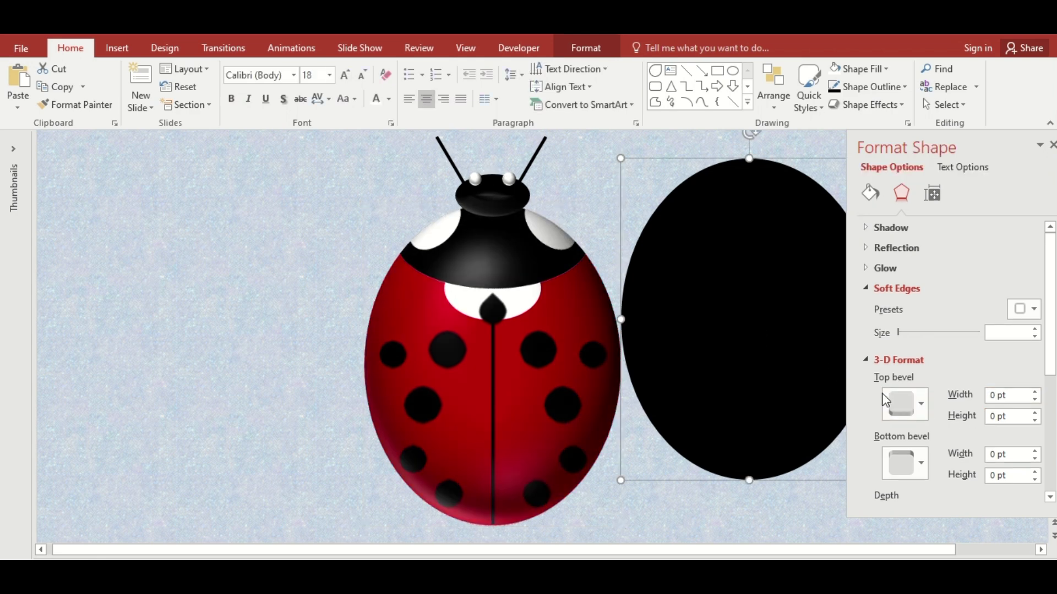
pyautogui.click(921, 465)
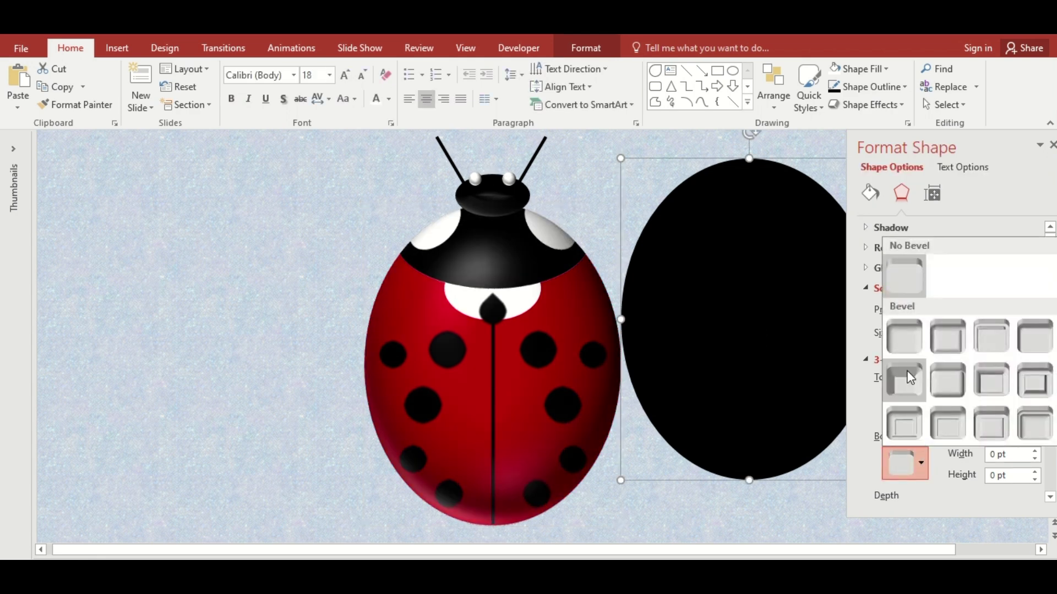
pyautogui.click(905, 339)
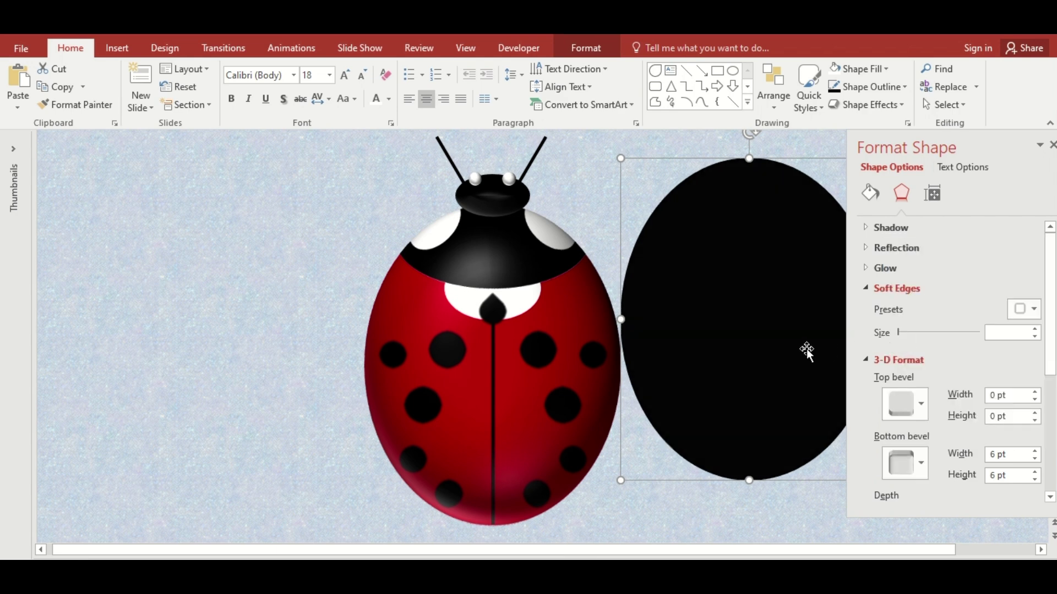
pyautogui.moveTo(809, 349); pyautogui.dragTo(625, 339)
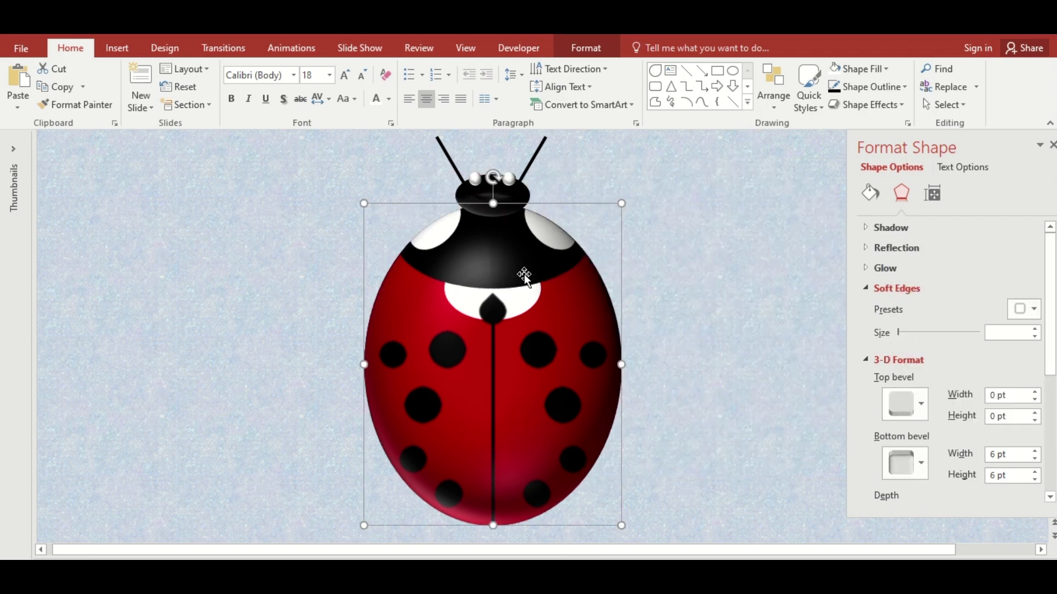
# Lift the head off the ground and set the body's 3-D distance from ground to 85 pt.
pyautogui.click(519, 198)
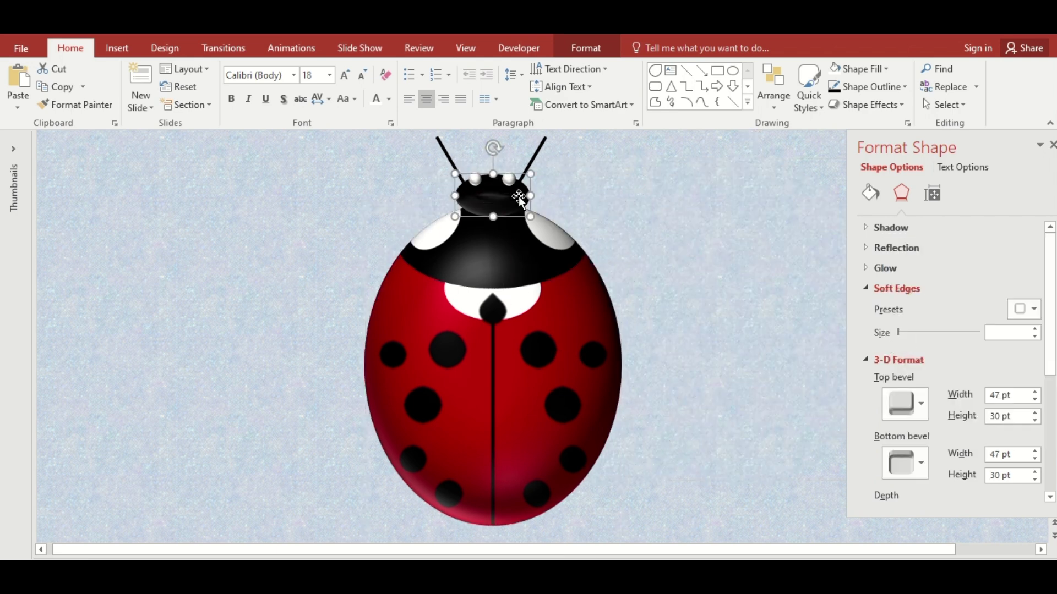
pyautogui.click(899, 360)
pyautogui.click(906, 380)
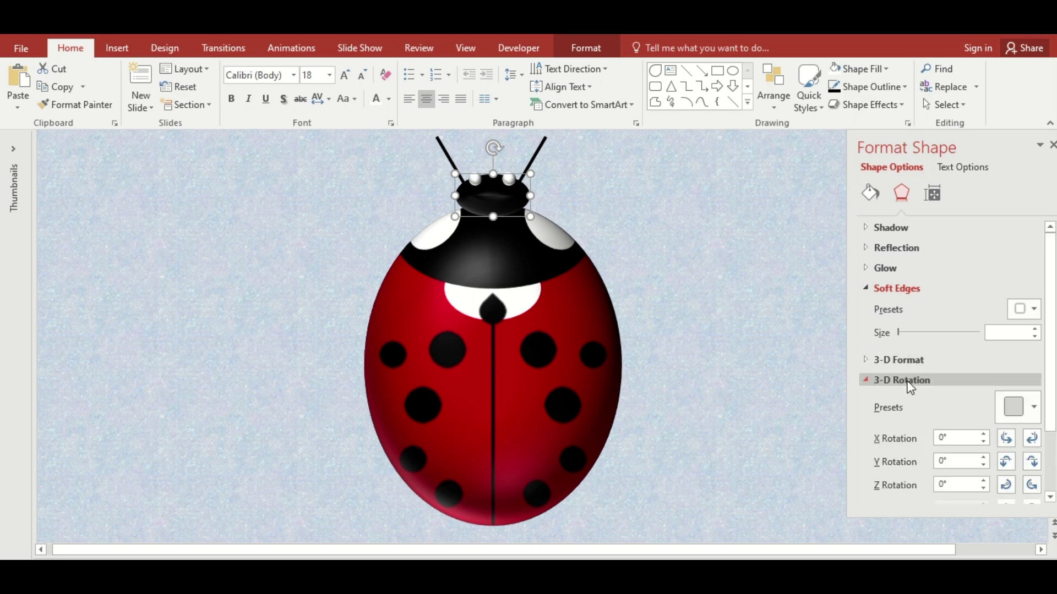
pyautogui.moveTo(1050, 380); pyautogui.dragTo(1054, 460)
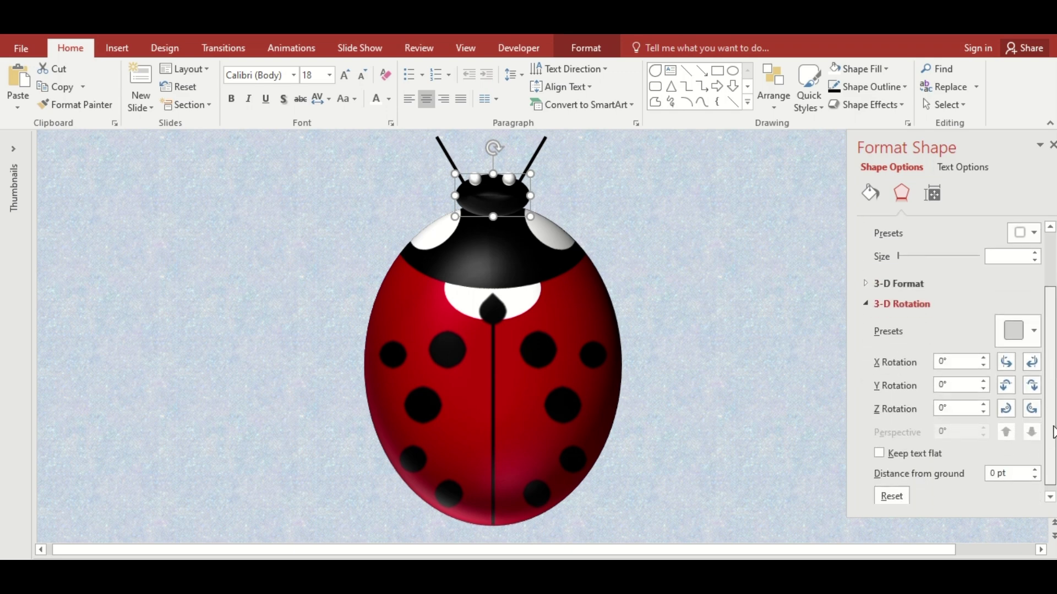
pyautogui.click(992, 464)
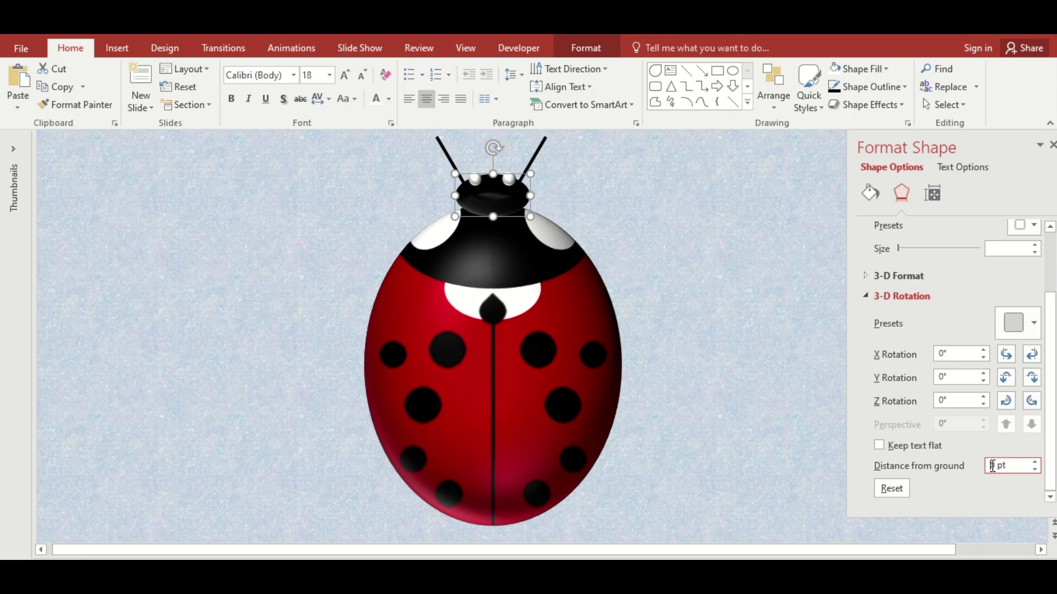
pyautogui.write('2')
pyautogui.click(572, 312)
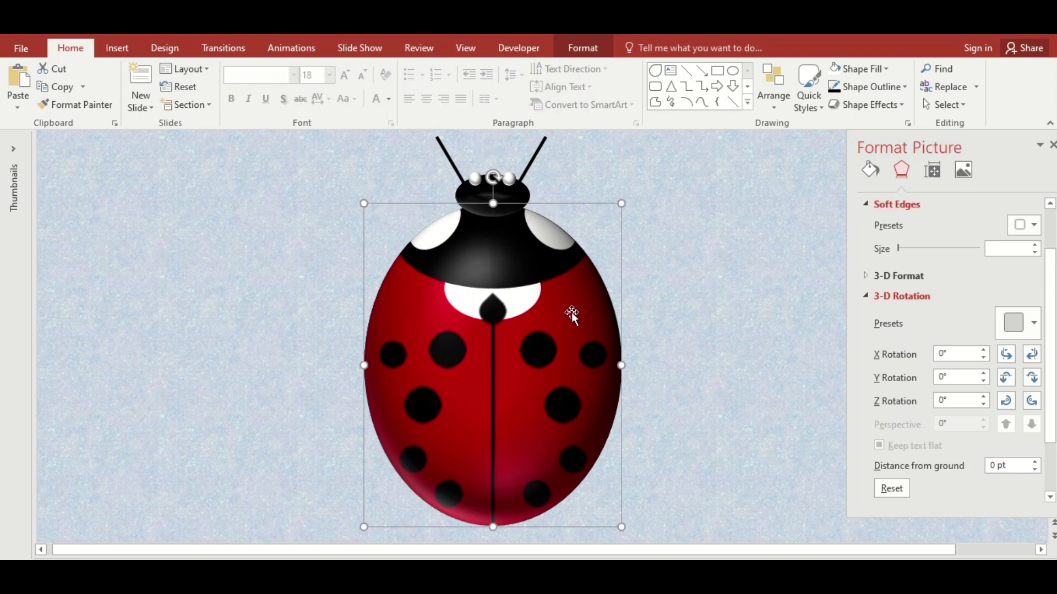
pyautogui.click(998, 466)
pyautogui.press('Return')
# Group all the ladybird parts with Ctrl+G and apply a new 3-D surface material.
pyautogui.hotkey('ctrl', 'a')
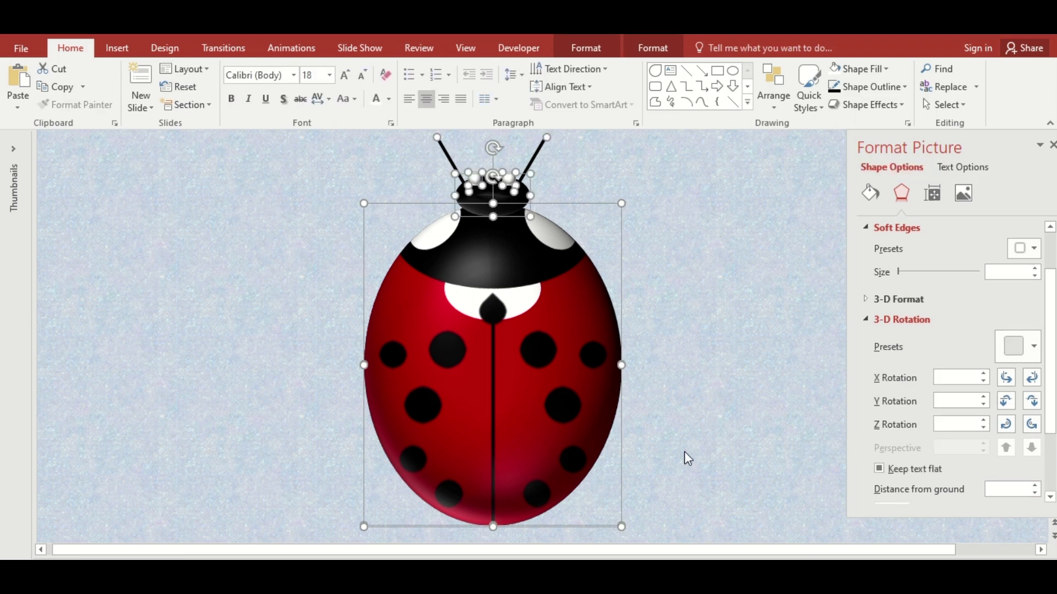
pyautogui.hotkey('ctrl', 'g')
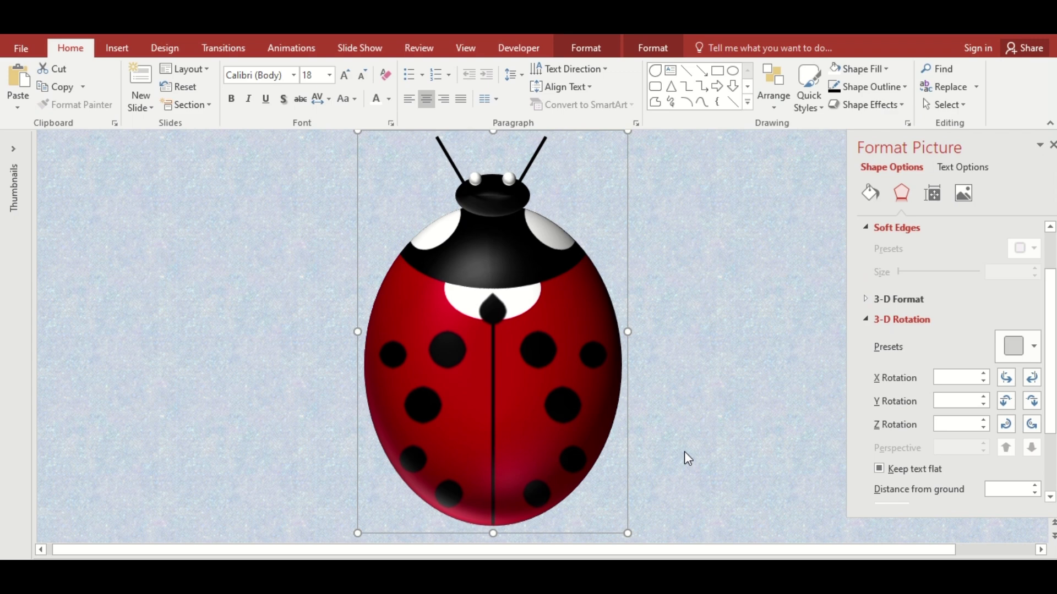
pyautogui.click(910, 299)
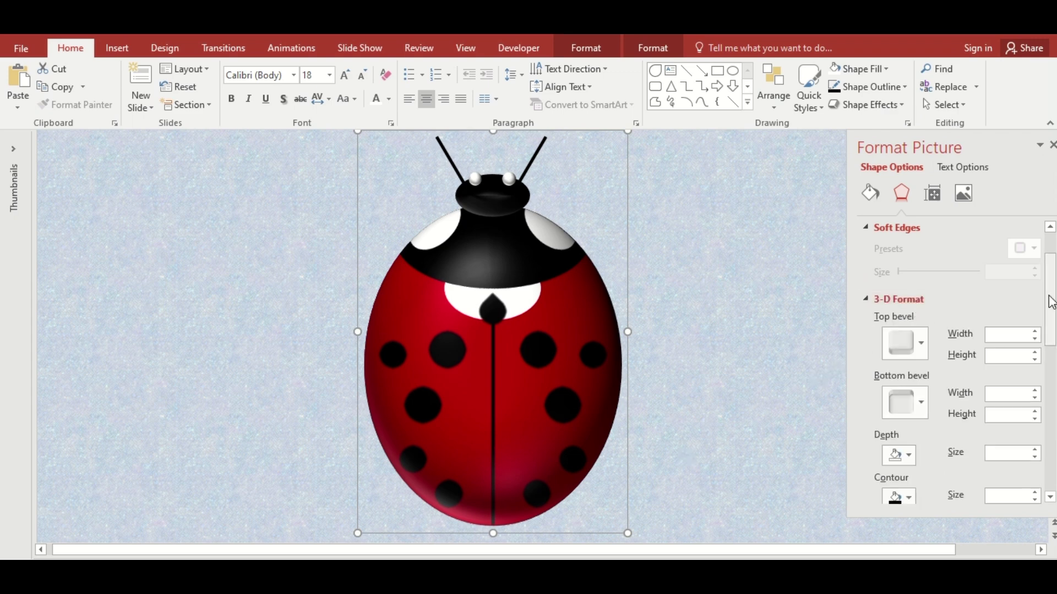
pyautogui.scroll(-4, 992, 347)
pyautogui.click(919, 330)
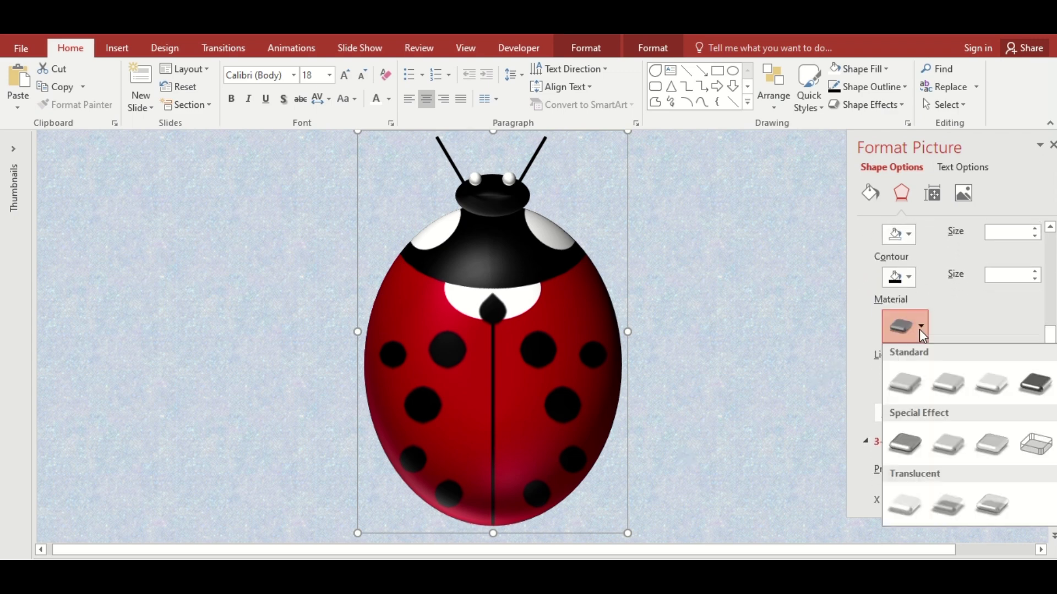
pyautogui.click(984, 381)
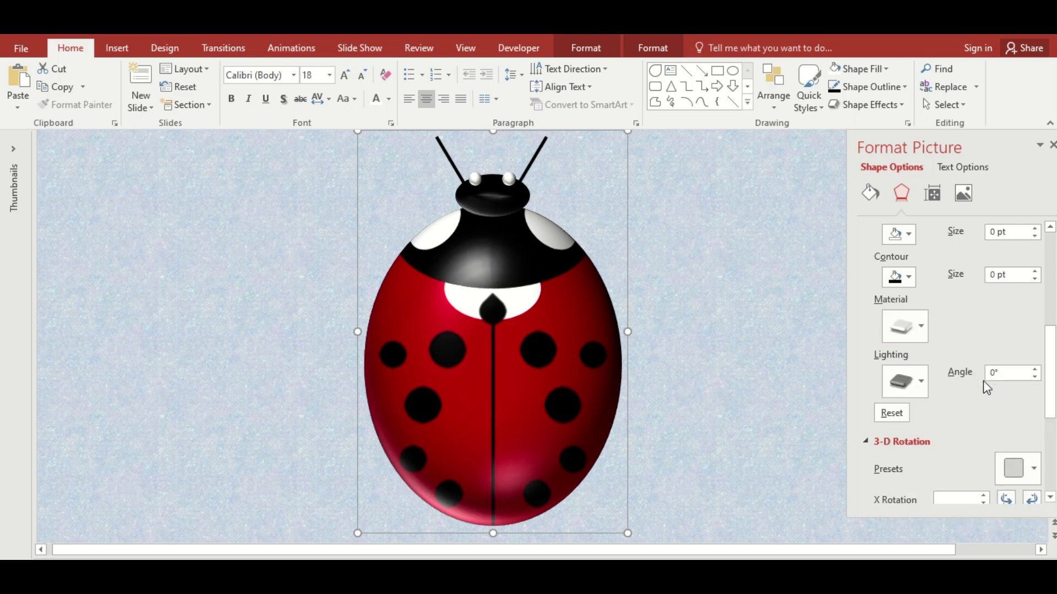
# Draw a small 2.75 pt freeform zigzag line beside the ladybird and colour it black.
pyautogui.click(655, 101)
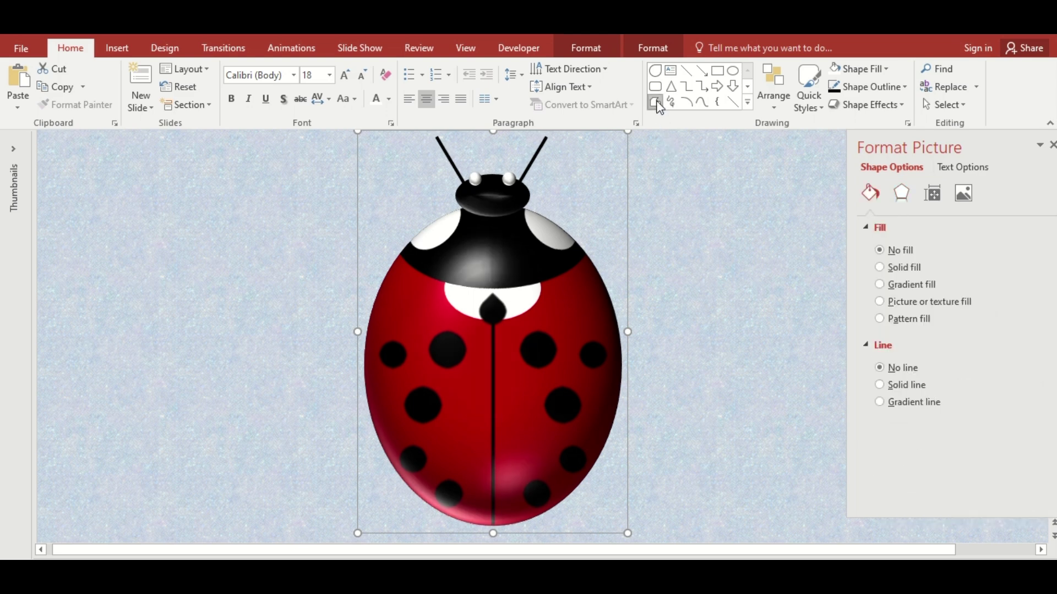
pyautogui.moveTo(701, 216); pyautogui.dragTo(710, 252)
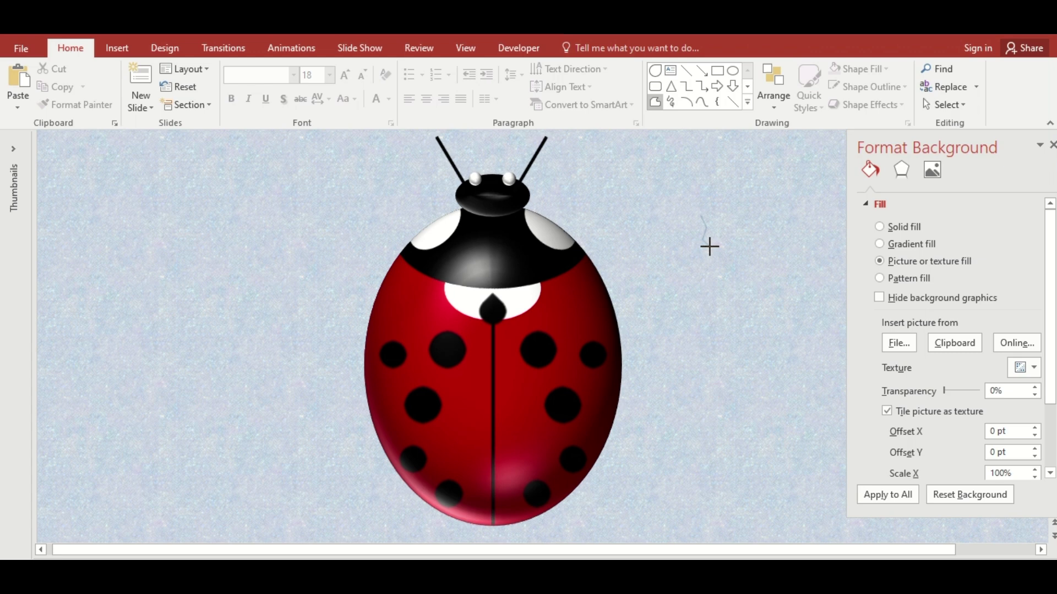
pyautogui.write('2.75')
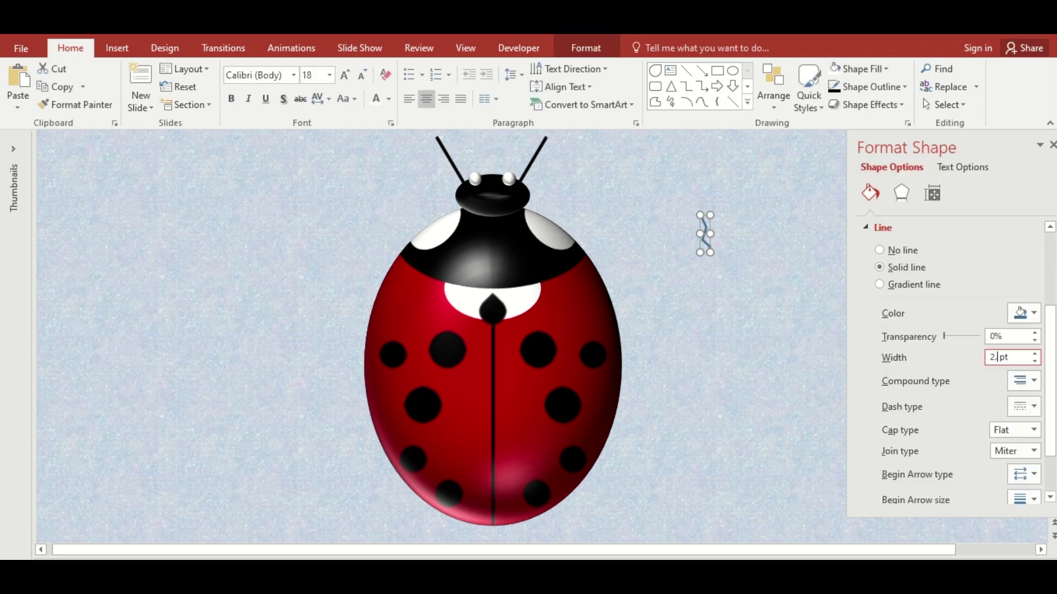
pyautogui.click(1033, 313)
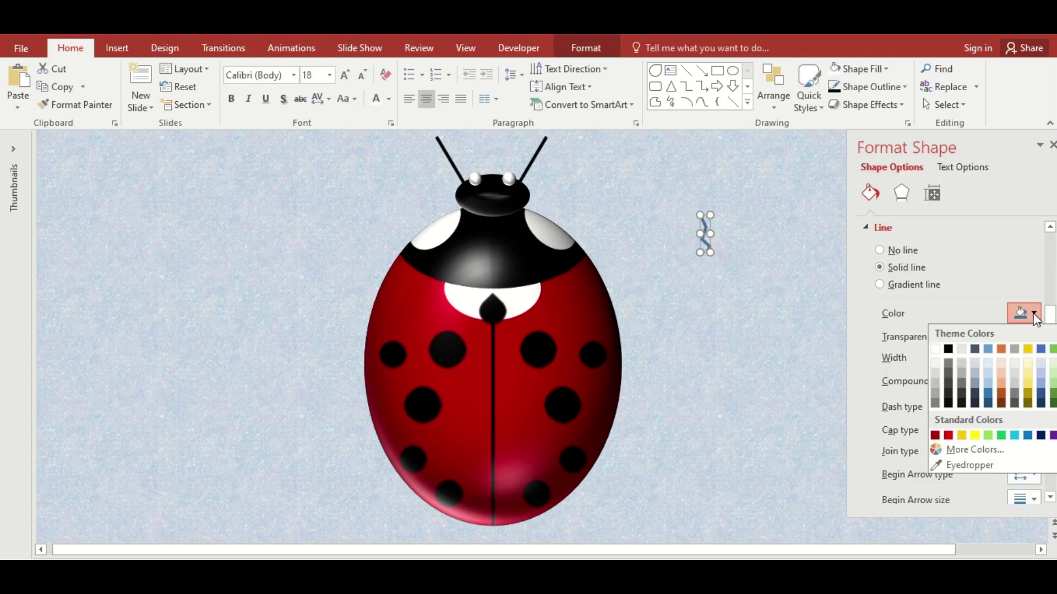
pyautogui.click(952, 353)
# Enlarge the zigzag to about 2 cm tall and flip it horizontally.
pyautogui.click(587, 48)
pyautogui.click(899, 72)
pyautogui.click(898, 71)
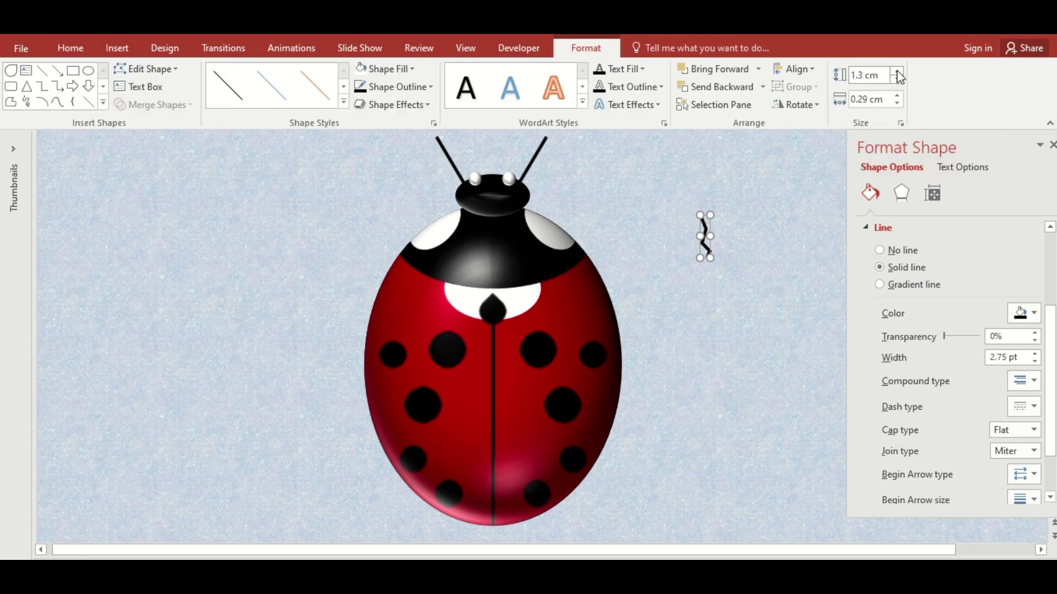
pyautogui.click(899, 71)
pyautogui.click(899, 71)
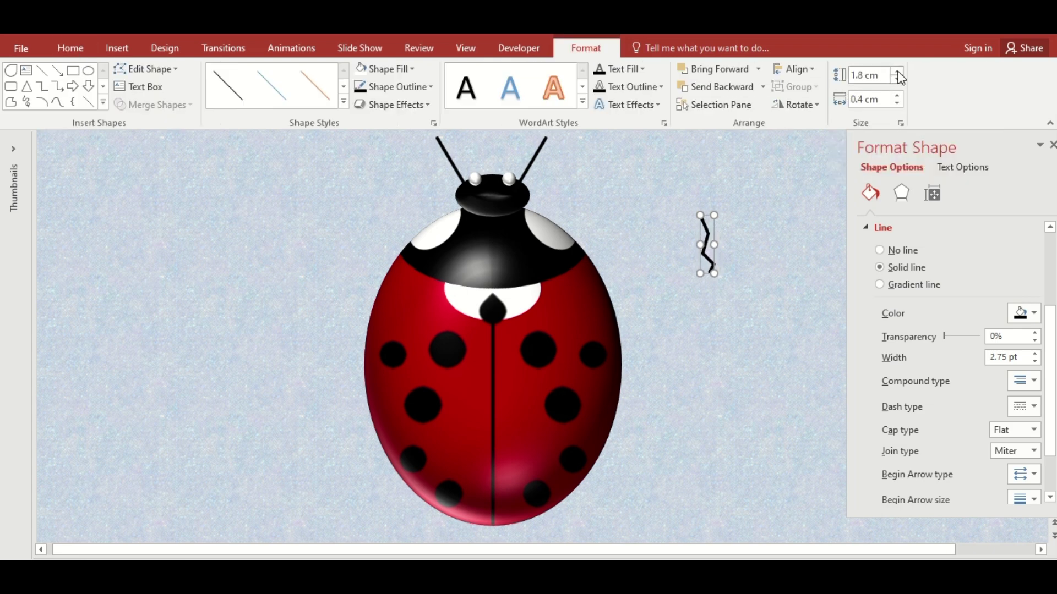
pyautogui.click(898, 95)
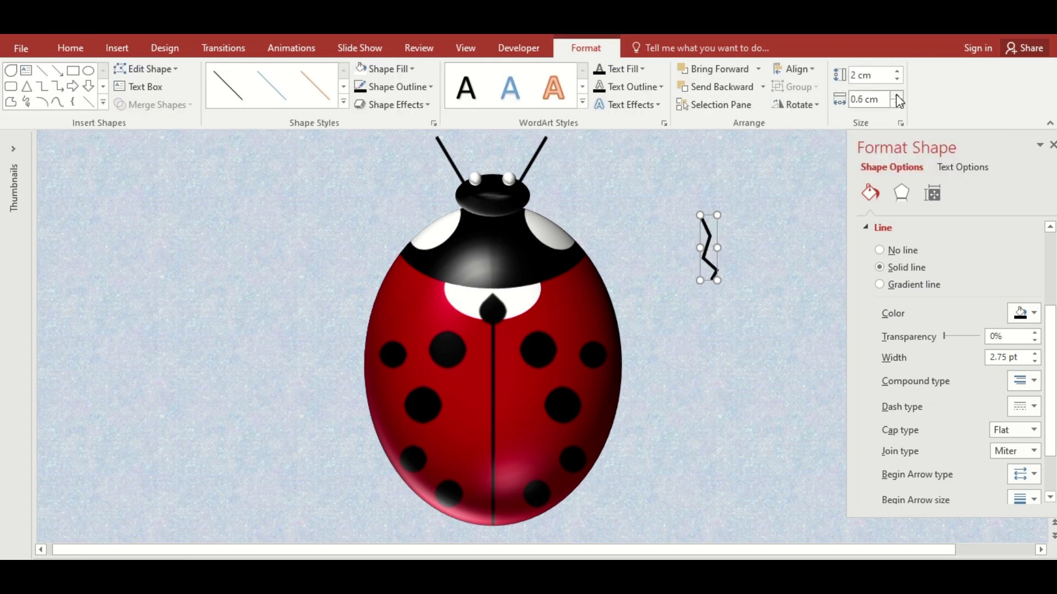
pyautogui.click(799, 104)
pyautogui.click(833, 175)
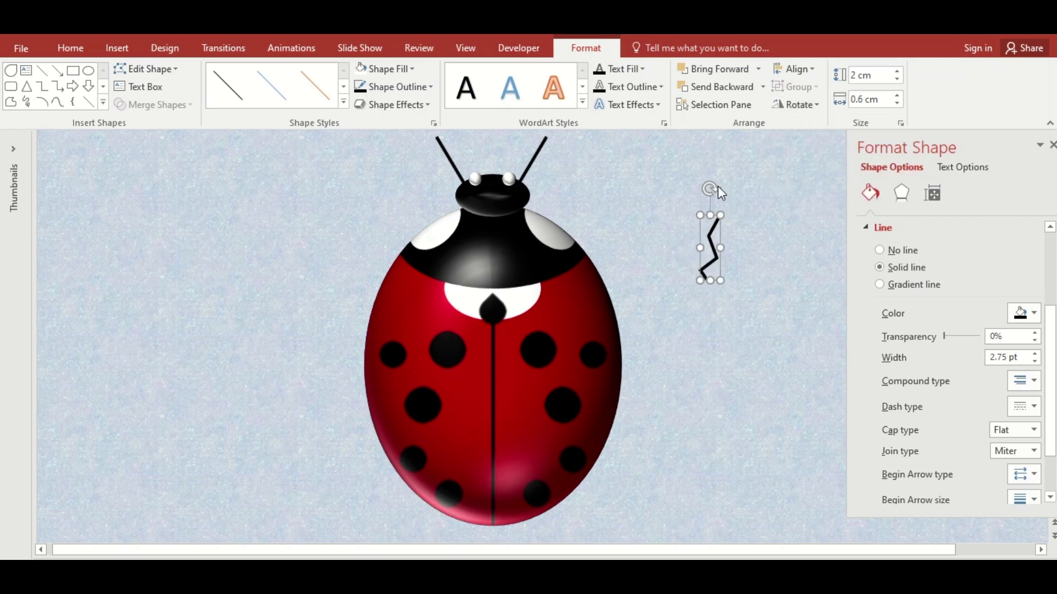
# Angle a zigzag leg on the ladybird's right side and duplicate it into three right legs.
pyautogui.moveTo(710, 189); pyautogui.dragTo(747, 217)
pyautogui.moveTo(713, 247); pyautogui.dragTo(625, 291)
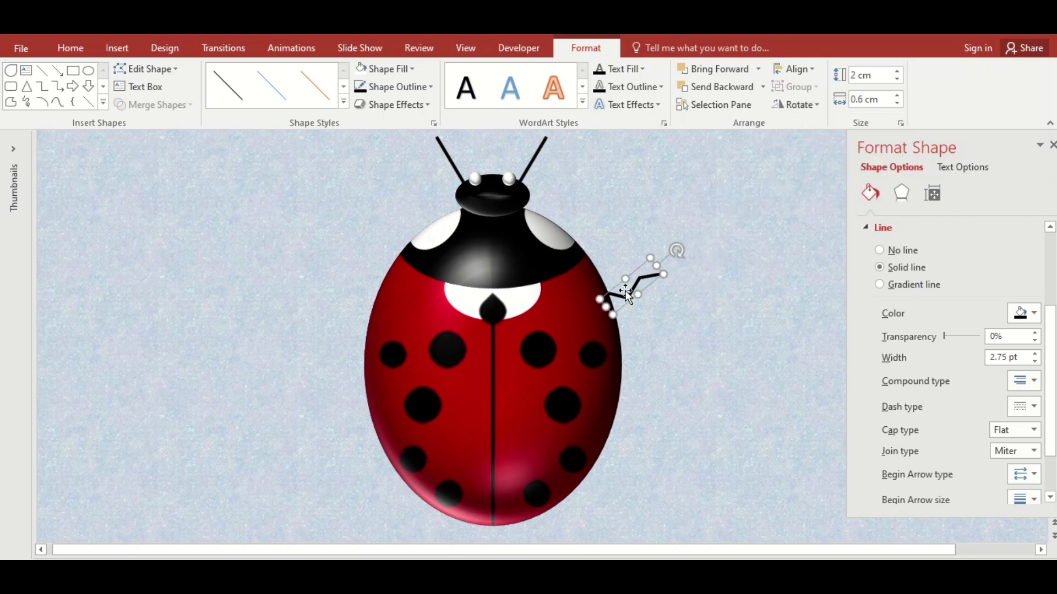
pyautogui.moveTo(677, 250); pyautogui.dragTo(670, 242)
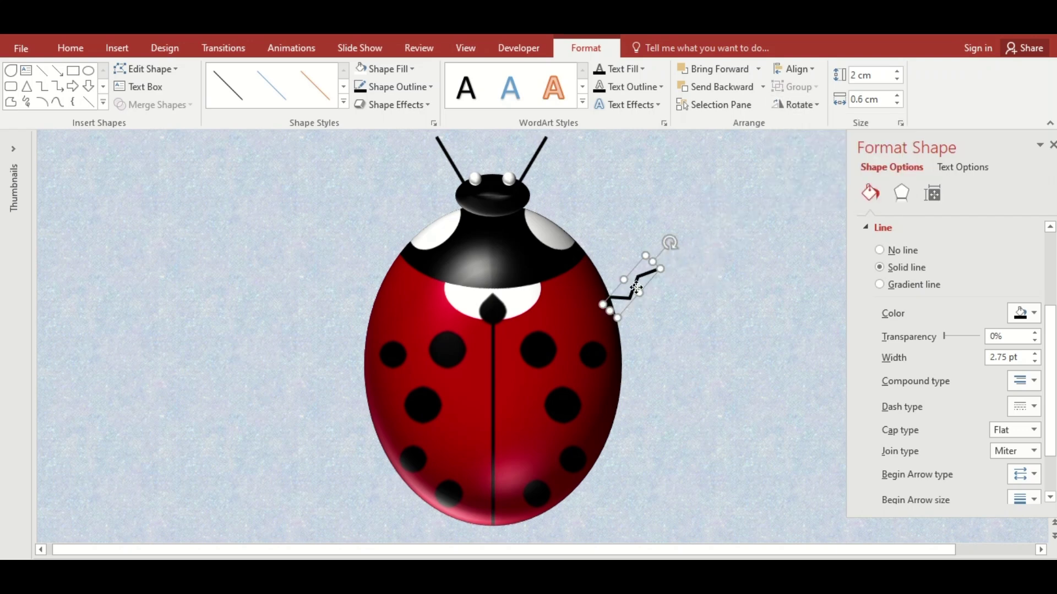
pyautogui.keyDown('ctrl'); pyautogui.moveTo(637, 287); pyautogui.dragTo(636, 369); pyautogui.keyUp('ctrl')
pyautogui.moveTo(667, 326); pyautogui.dragTo(701, 375)
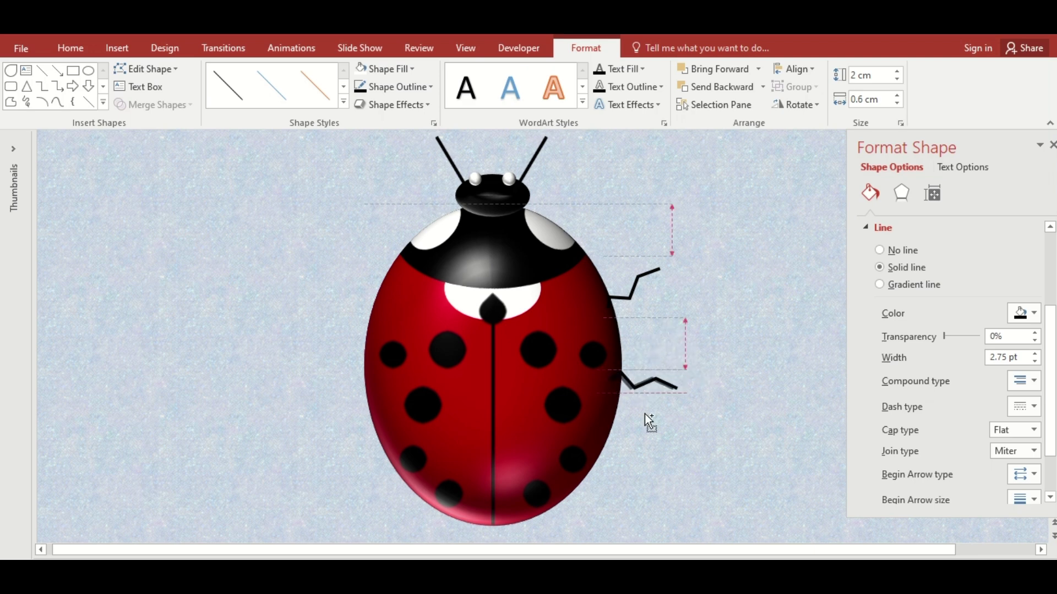
pyautogui.moveTo(640, 386)
pyautogui.keyDown('ctrl'); pyautogui.mouseDown()
pyautogui.moveTo(647, 450)
pyautogui.moveTo(697, 466)
pyautogui.moveTo(625, 469)
pyautogui.mouseUp(); pyautogui.keyUp('ctrl')
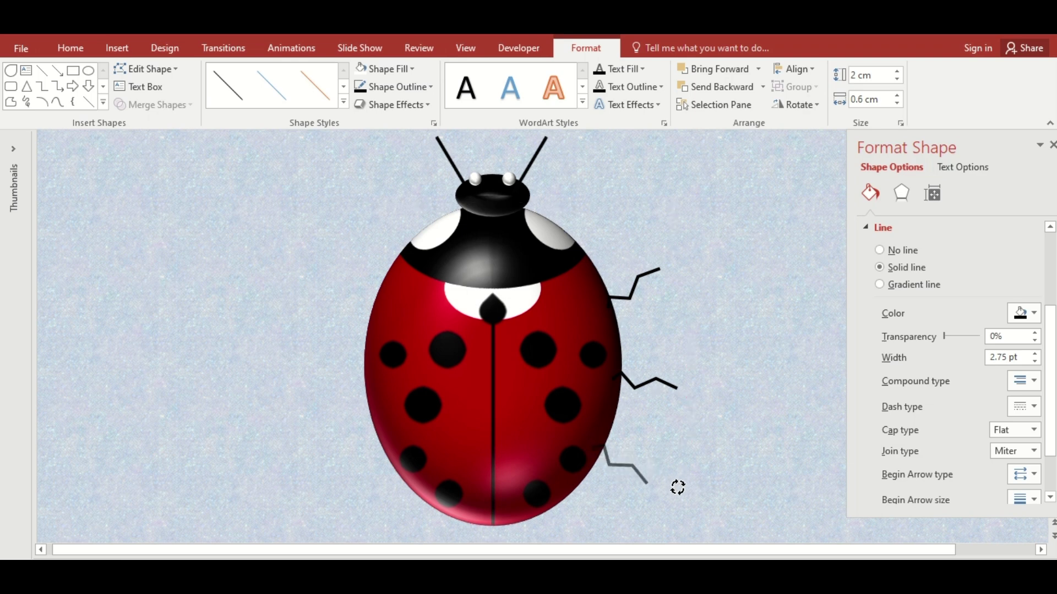
# Group the three right legs into one object.
pyautogui.keyDown('shift'); pyautogui.click(652, 388); pyautogui.keyUp('shift')
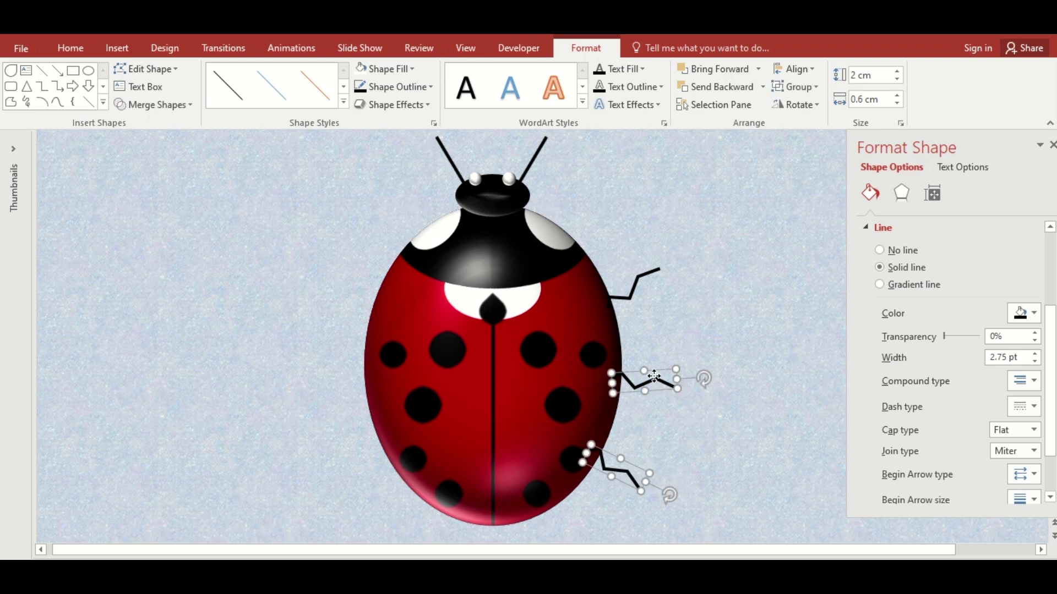
pyautogui.keyDown('shift'); pyautogui.click(643, 286); pyautogui.keyUp('shift')
pyautogui.click(809, 89)
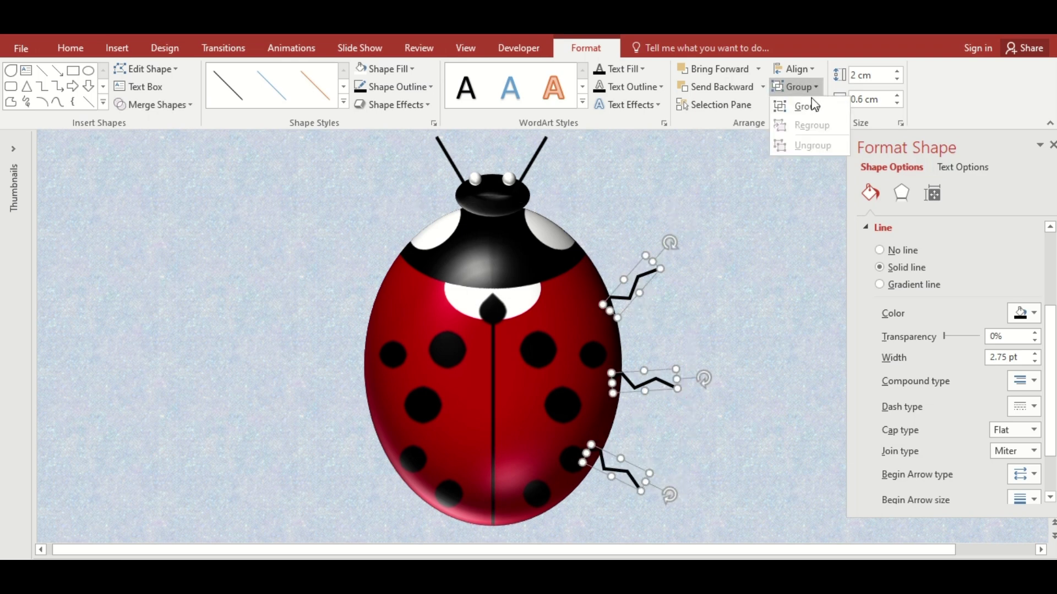
pyautogui.click(805, 107)
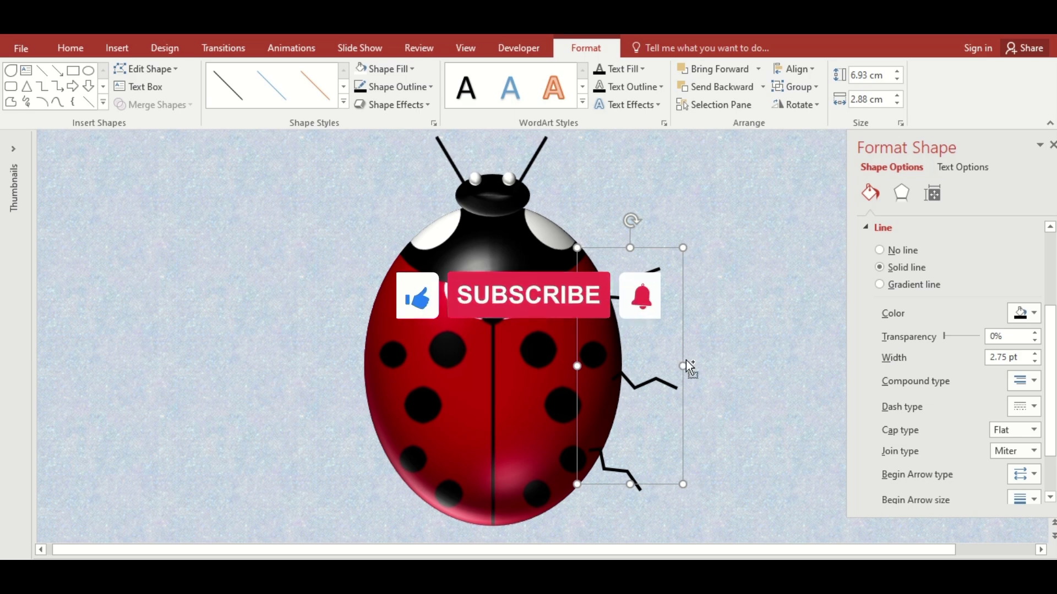
# Copy the leg group to the left side and flip it horizontally.
pyautogui.moveTo(686, 362); pyautogui.dragTo(430, 366)
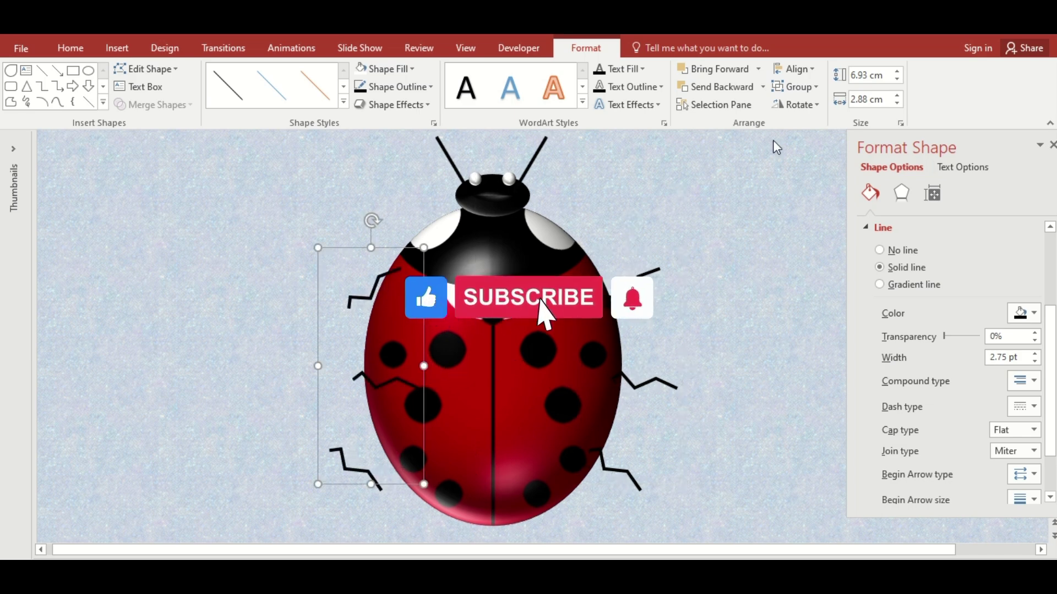
pyautogui.click(797, 105)
pyautogui.click(825, 180)
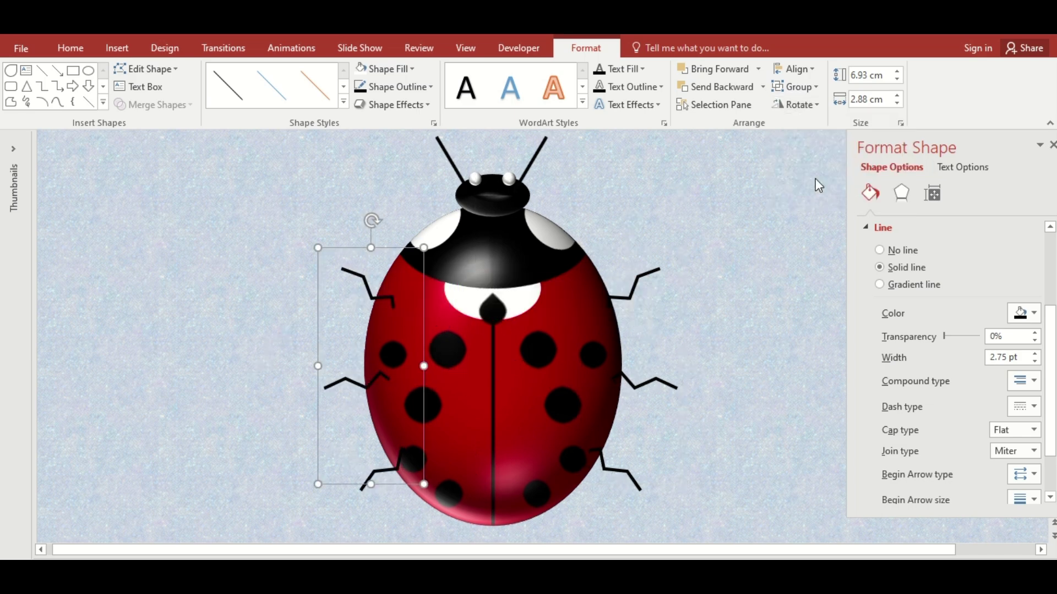
pyautogui.press('Left')
pyautogui.press('Left')
pyautogui.press('Left')
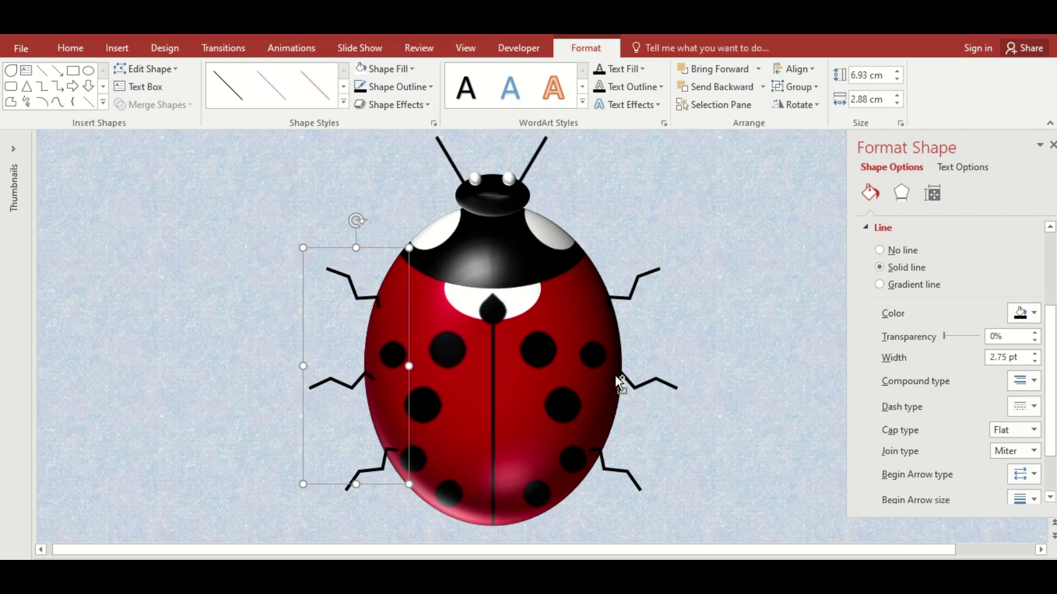
# Ungroup both the left and right leg groups into separate legs.
pyautogui.keyDown('shift'); pyautogui.click(620, 382); pyautogui.keyUp('shift')
pyautogui.click(796, 86)
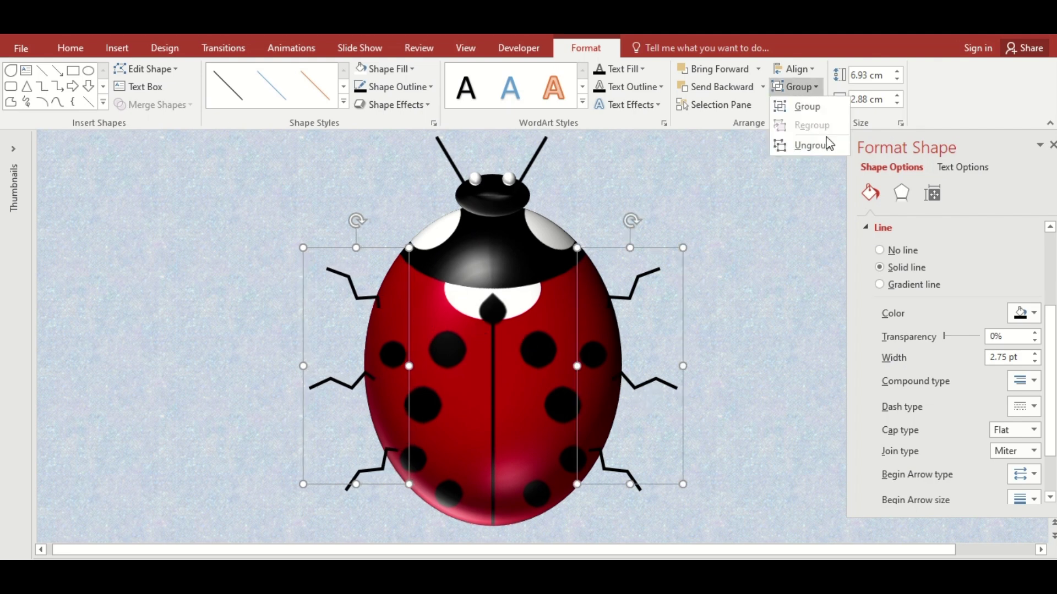
pyautogui.click(814, 146)
pyautogui.click(259, 261)
# Group the upper and middle left-right leg pairs, then select the lower pair.
pyautogui.moveTo(253, 245); pyautogui.dragTo(704, 334)
pyautogui.click(802, 89)
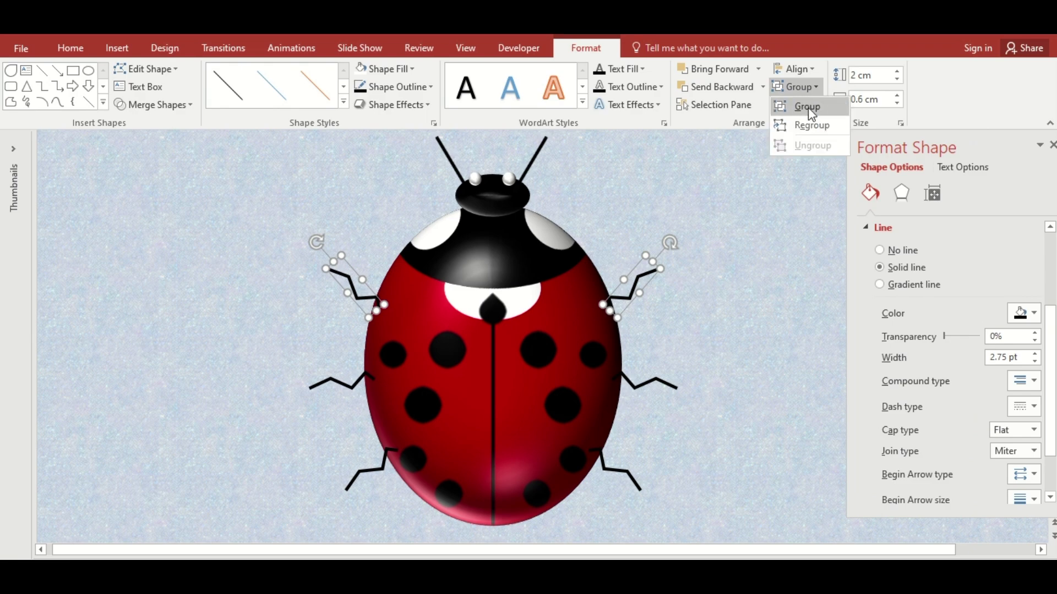
pyautogui.click(809, 108)
pyautogui.click(235, 363)
pyautogui.moveTo(252, 354); pyautogui.dragTo(726, 430)
pyautogui.click(803, 89)
pyautogui.click(813, 110)
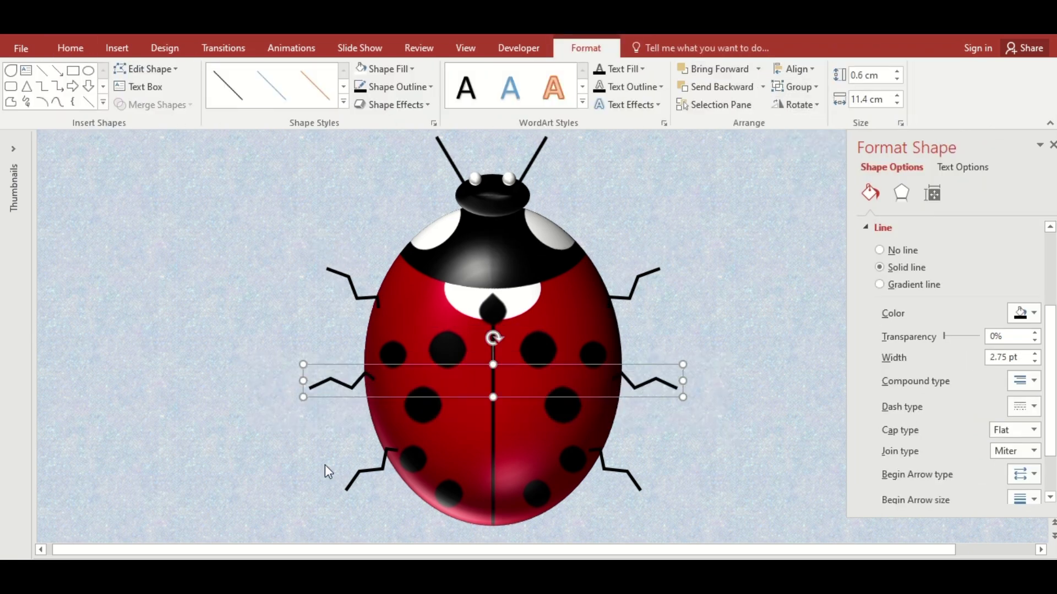
pyautogui.click(327, 470)
pyautogui.moveTo(287, 443); pyautogui.dragTo(671, 523)
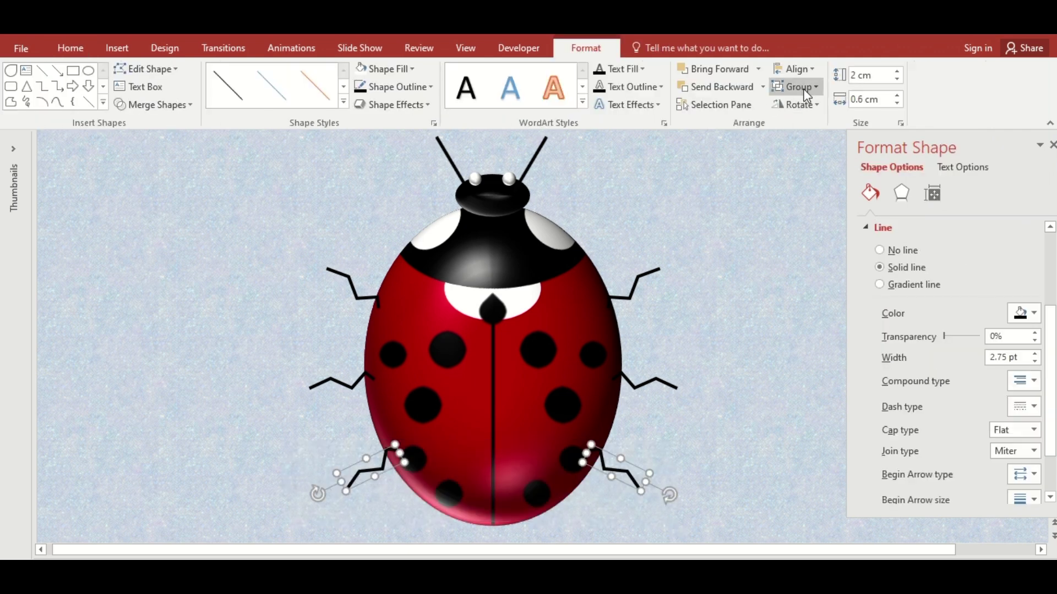
pyautogui.click(806, 89)
# Group the lower leg pair, then give all parts an outer shadow with 40% transparency and 15 pt blur.
pyautogui.click(811, 110)
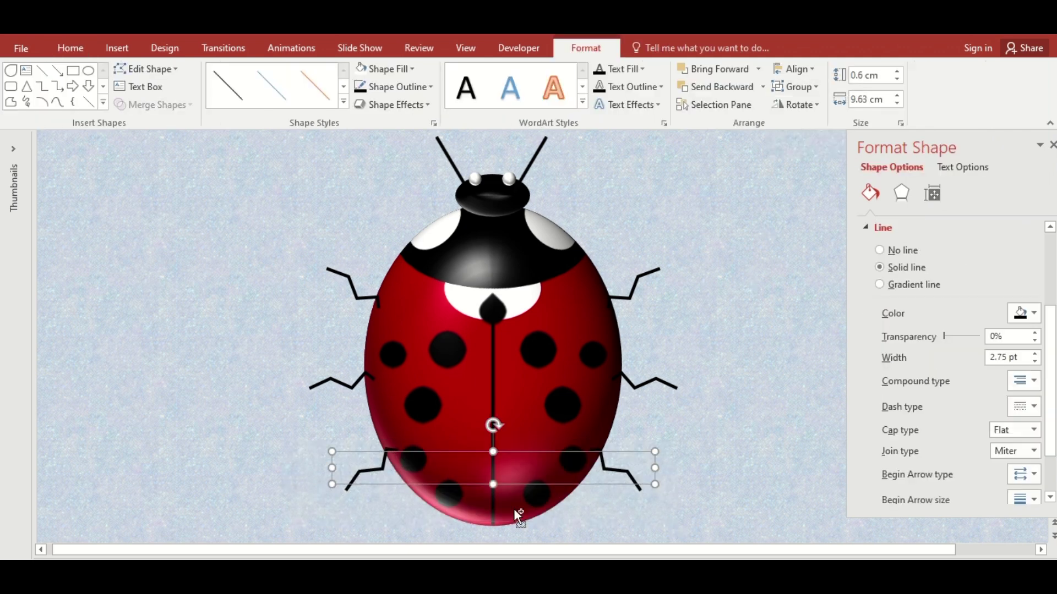
pyautogui.hotkey('ctrl', 'a')
pyautogui.click(901, 193)
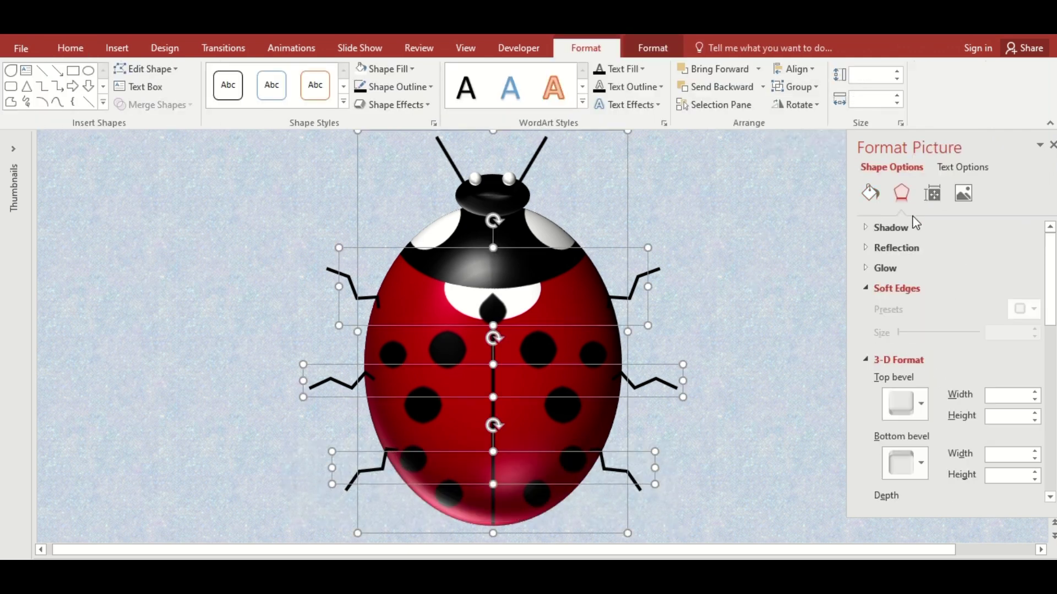
pyautogui.click(891, 227)
pyautogui.click(1031, 248)
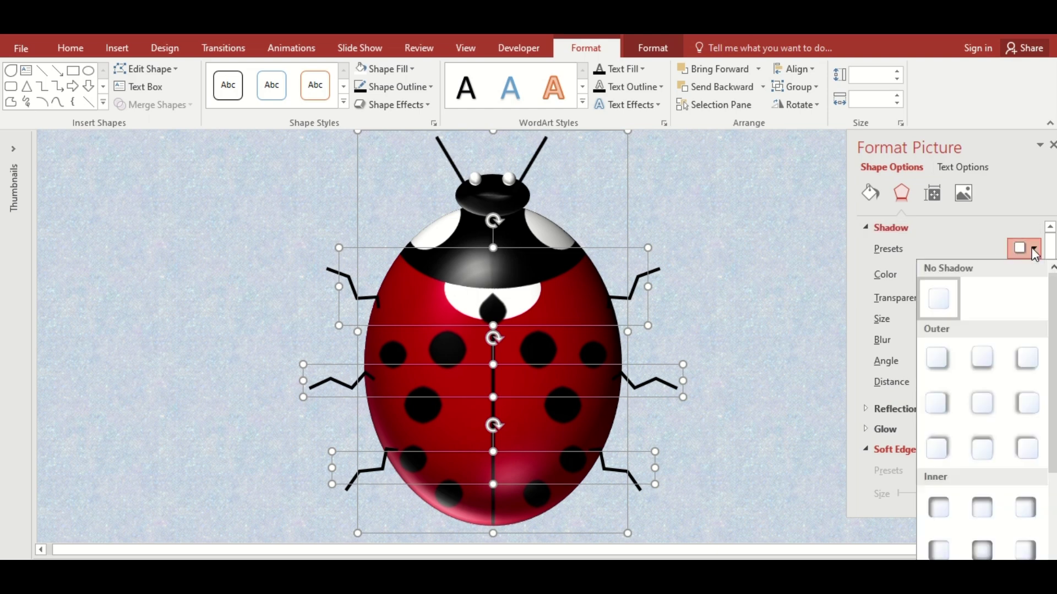
pyautogui.click(938, 358)
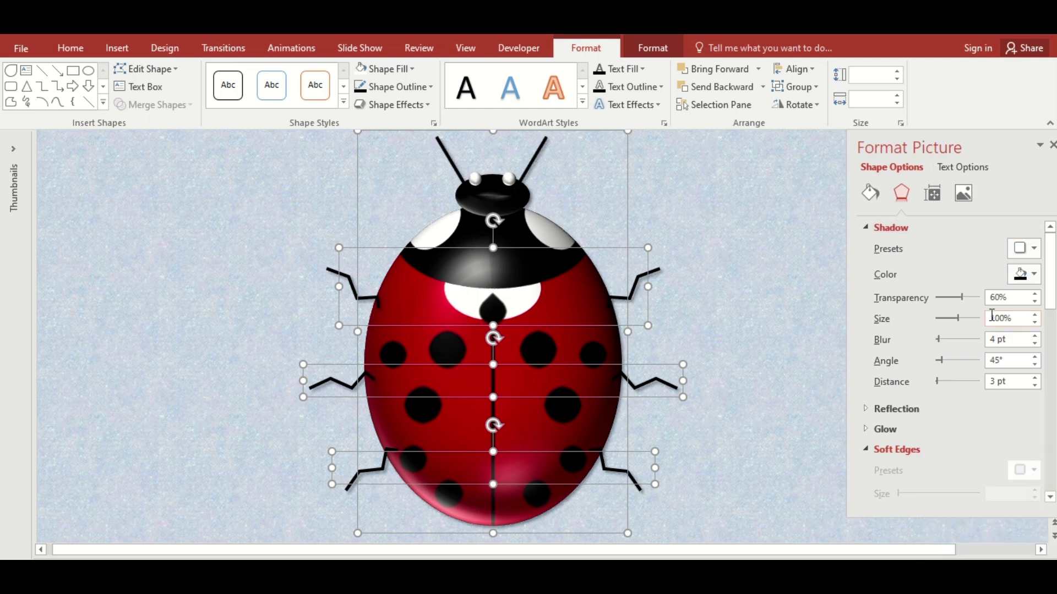
pyautogui.click(999, 298)
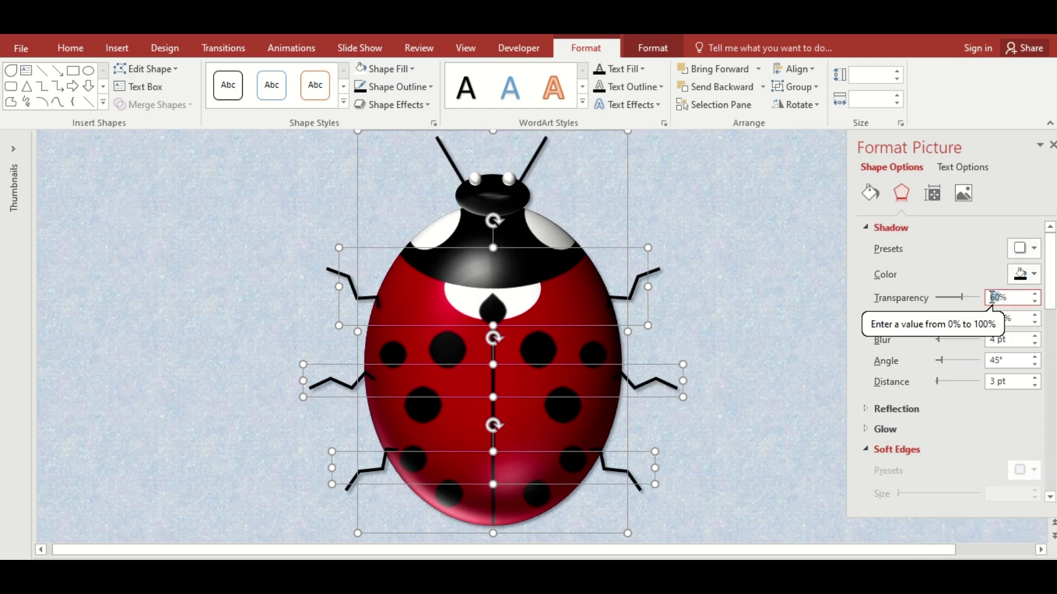
pyautogui.write('40')
pyautogui.click(997, 339)
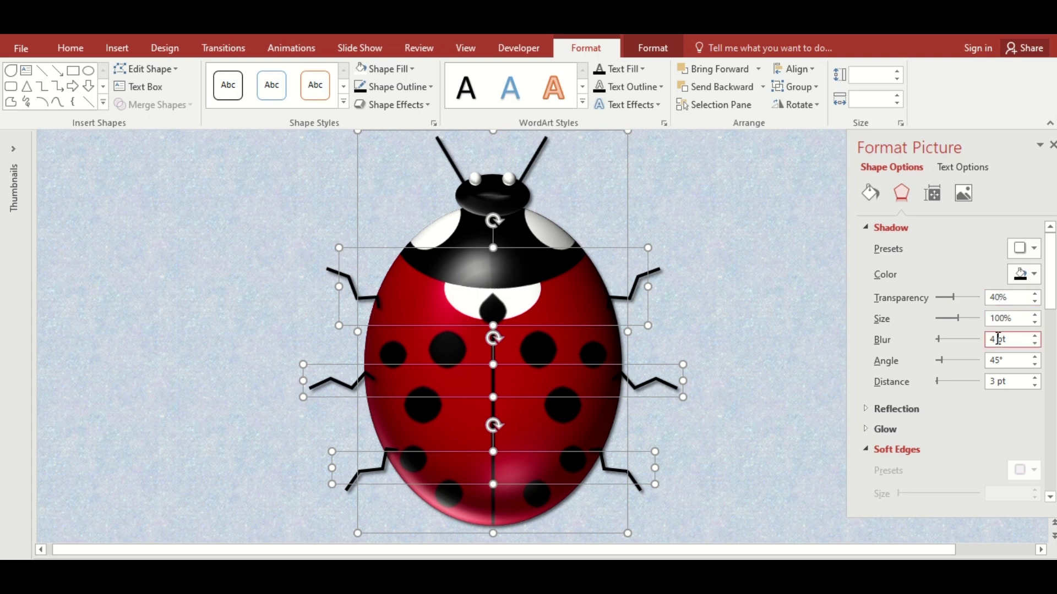
pyautogui.write('15')
pyautogui.press('Return')
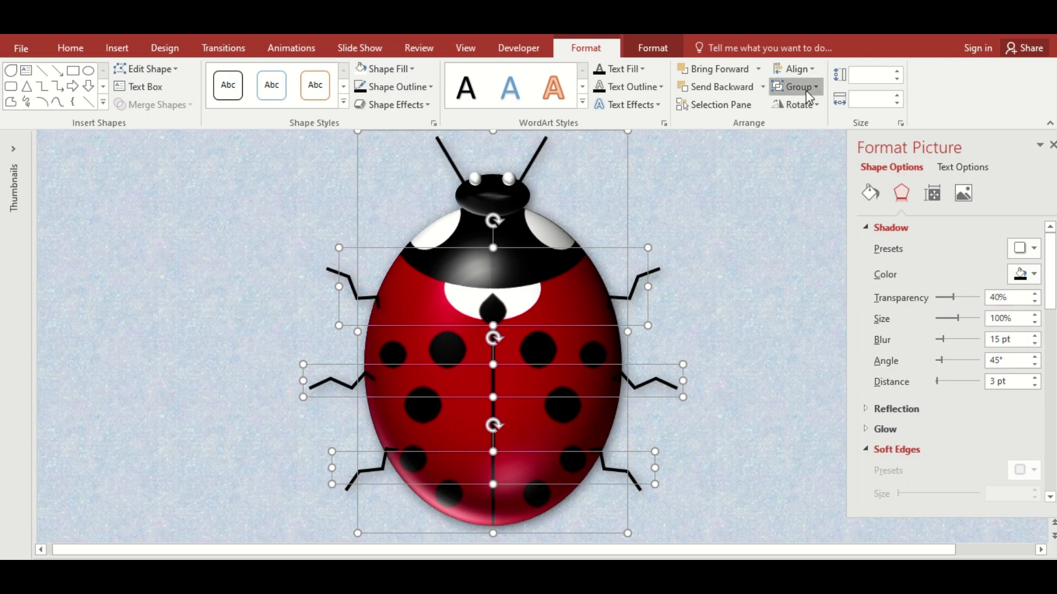
# Group the whole ladybird and set its 3-D rotation to X 20° and Y 20°.
pyautogui.click(807, 90)
pyautogui.click(799, 106)
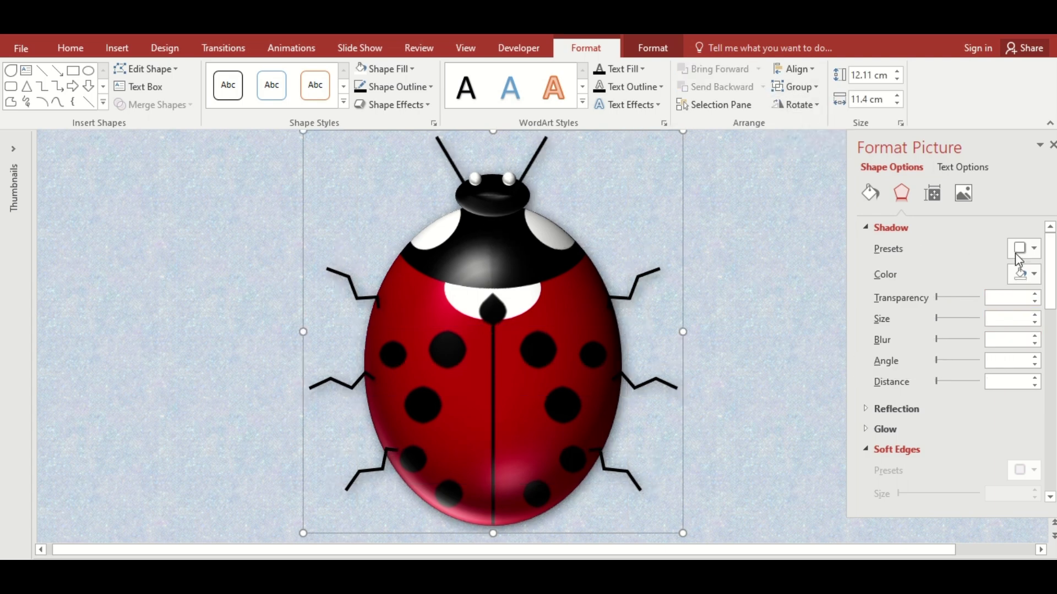
pyautogui.moveTo(1049, 268); pyautogui.dragTo(1049, 425)
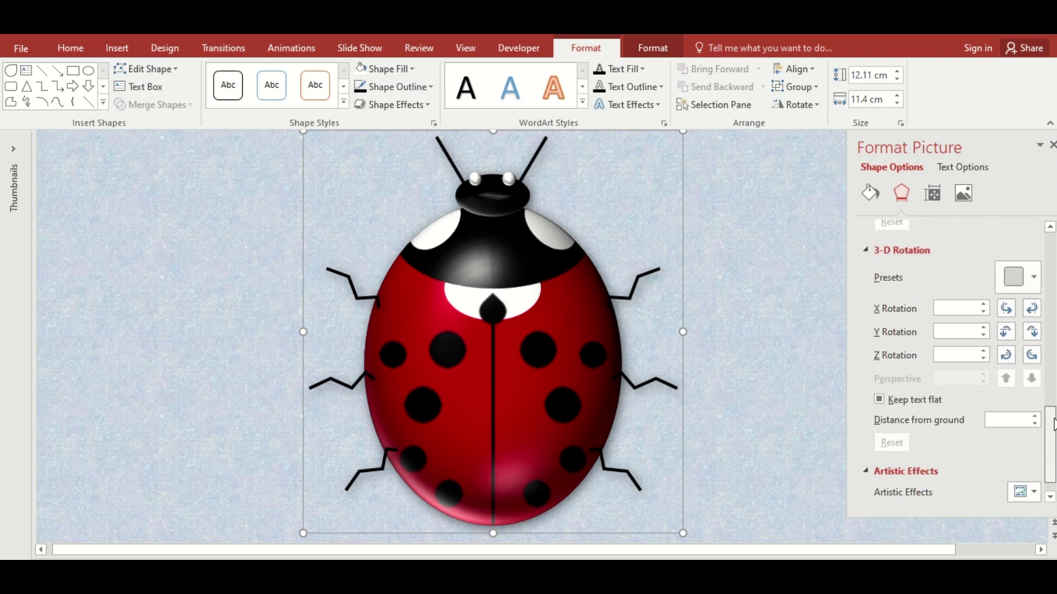
pyautogui.click(958, 308)
pyautogui.write('20')
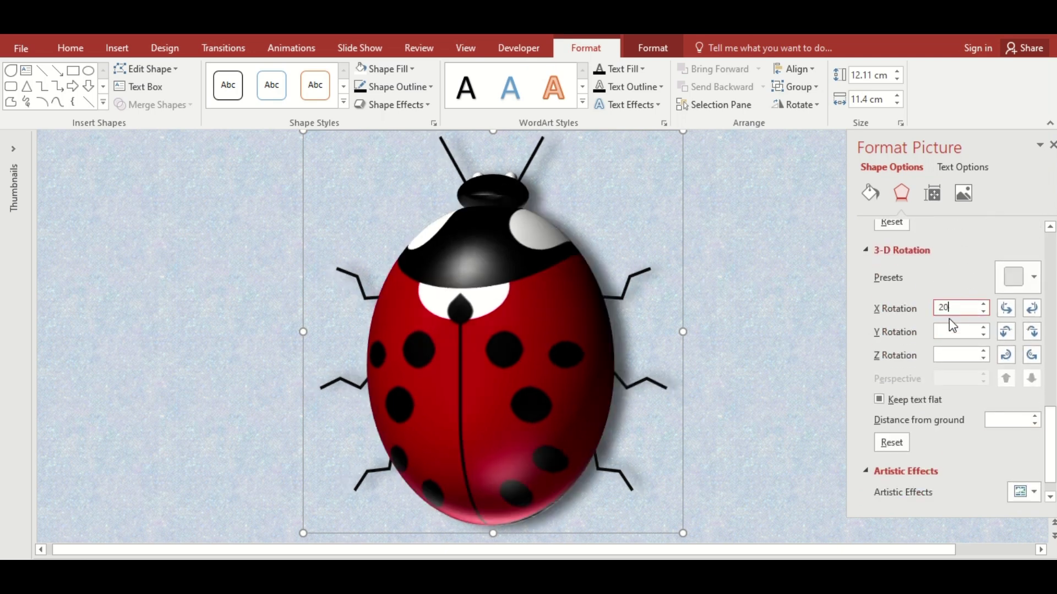
pyautogui.click(950, 332)
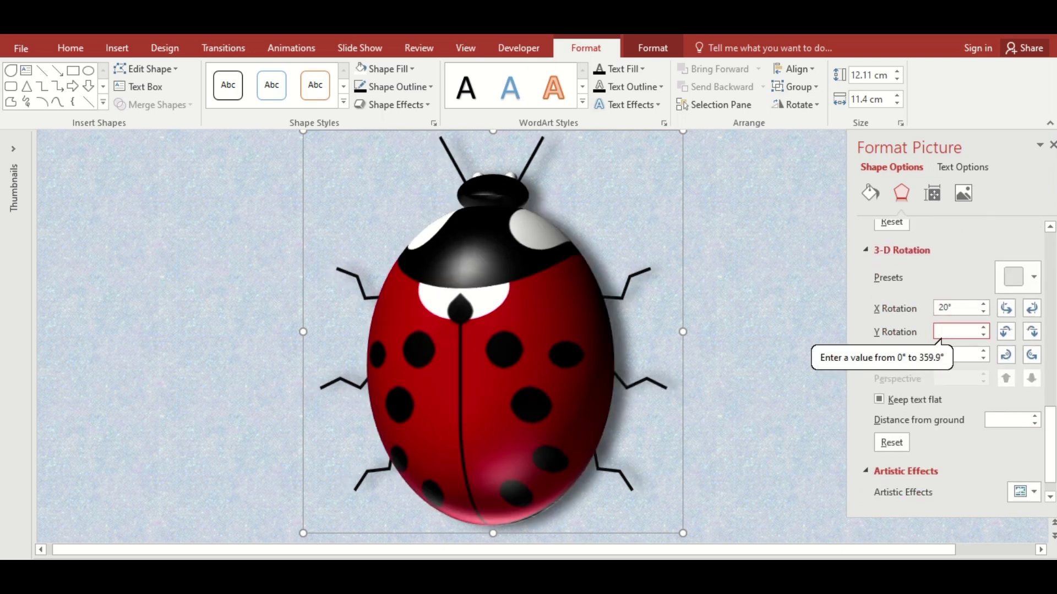
pyautogui.write('20')
# Turn the ladybird about 40° clockwise, ungroup it, and send everything but the head to back.
pyautogui.click(1051, 145)
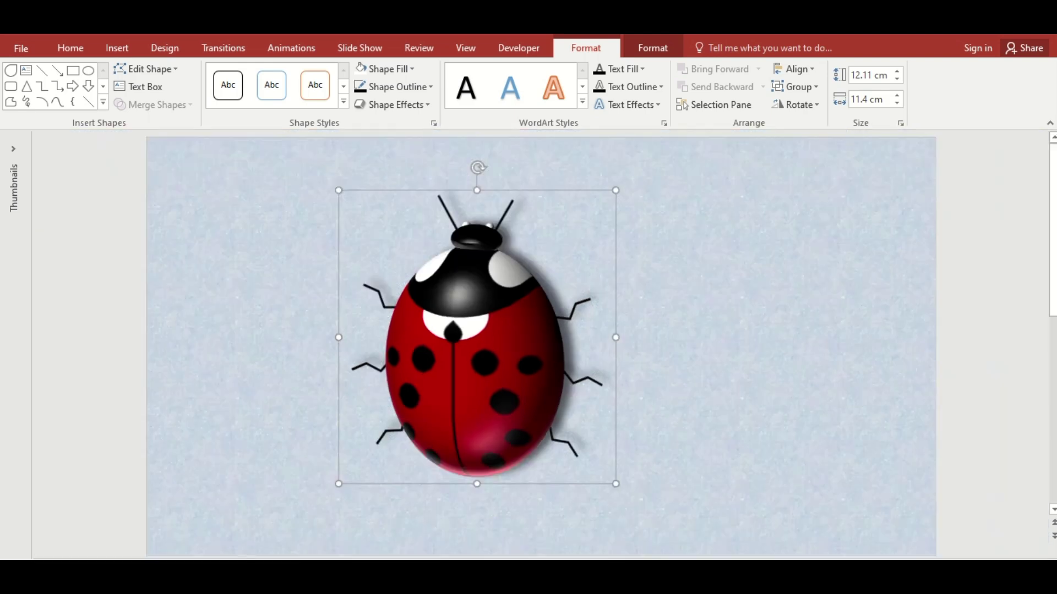
pyautogui.moveTo(479, 167)
pyautogui.mouseDown()
pyautogui.moveTo(599, 256)
pyautogui.moveTo(495, 334)
pyautogui.mouseUp()
pyautogui.click(804, 87)
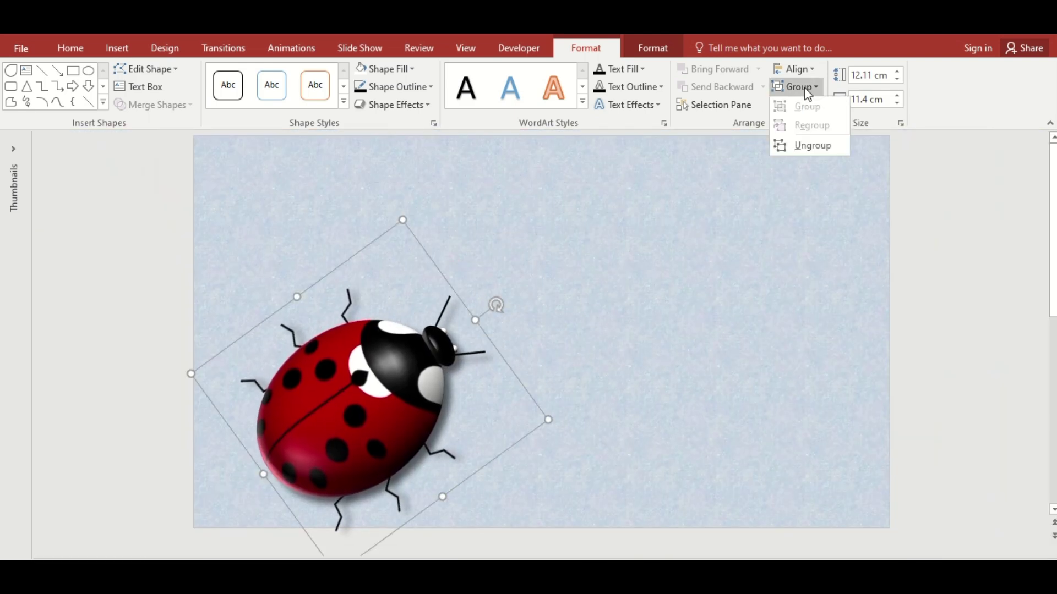
pyautogui.click(802, 143)
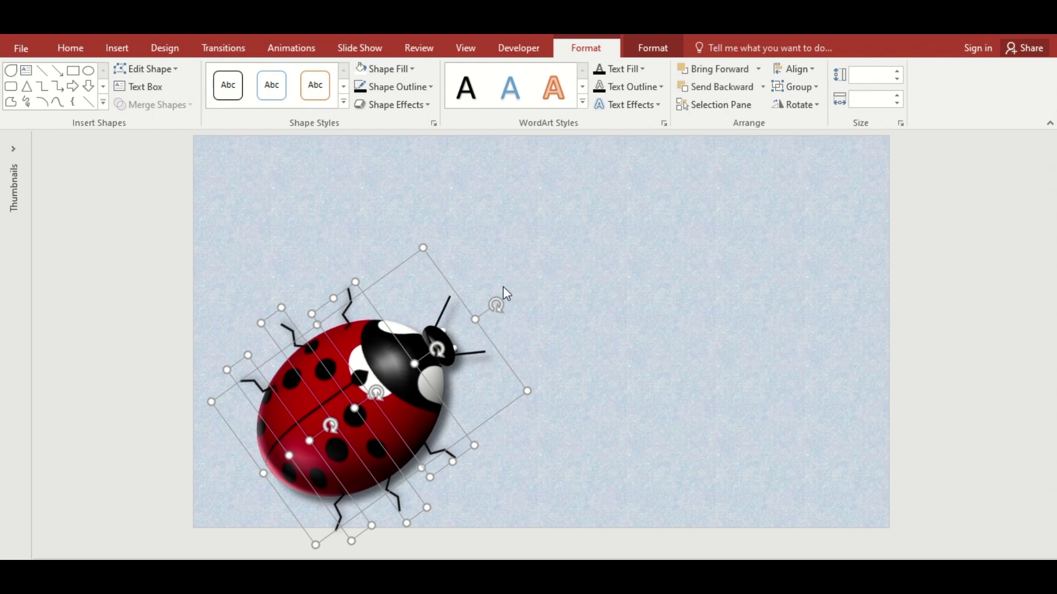
pyautogui.keyDown('ctrl'); pyautogui.click(448, 283); pyautogui.keyUp('ctrl')
pyautogui.click(763, 89)
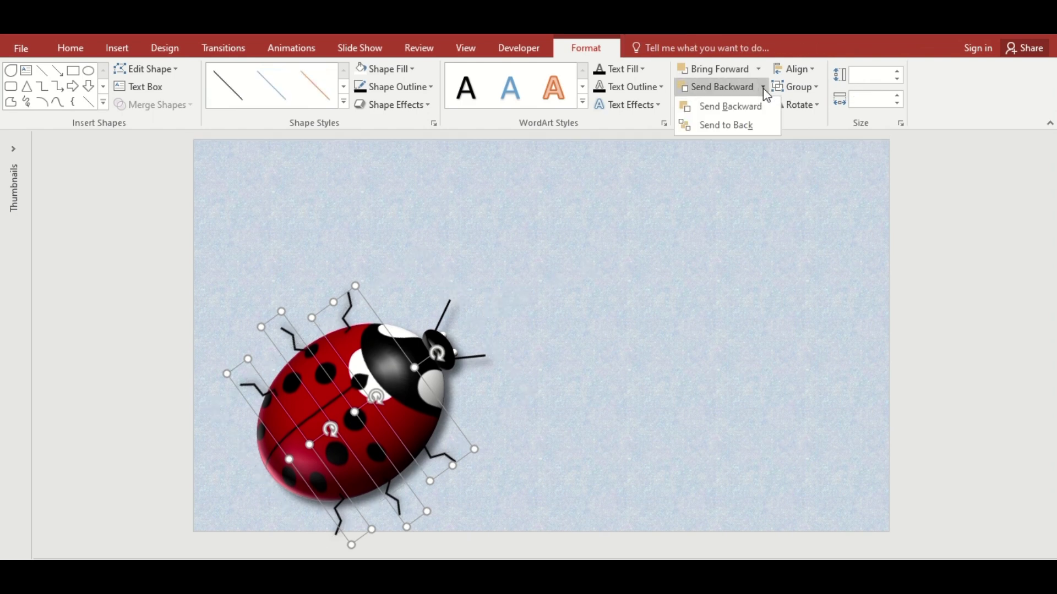
pyautogui.click(740, 127)
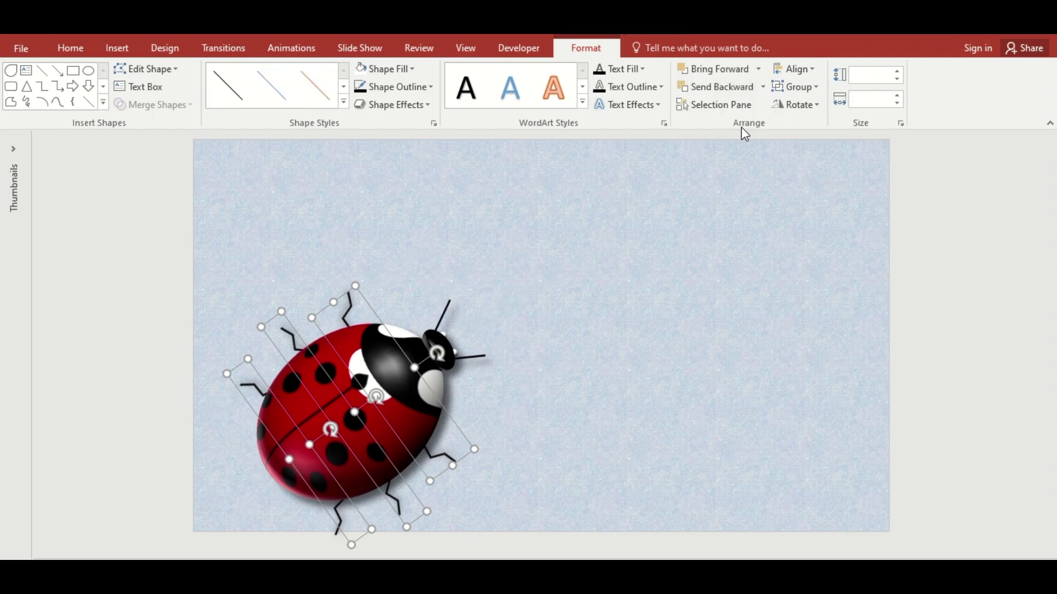
# Pick the Blink emphasis effect from More Emphasis Effects for the leg groups.
pyautogui.click(290, 47)
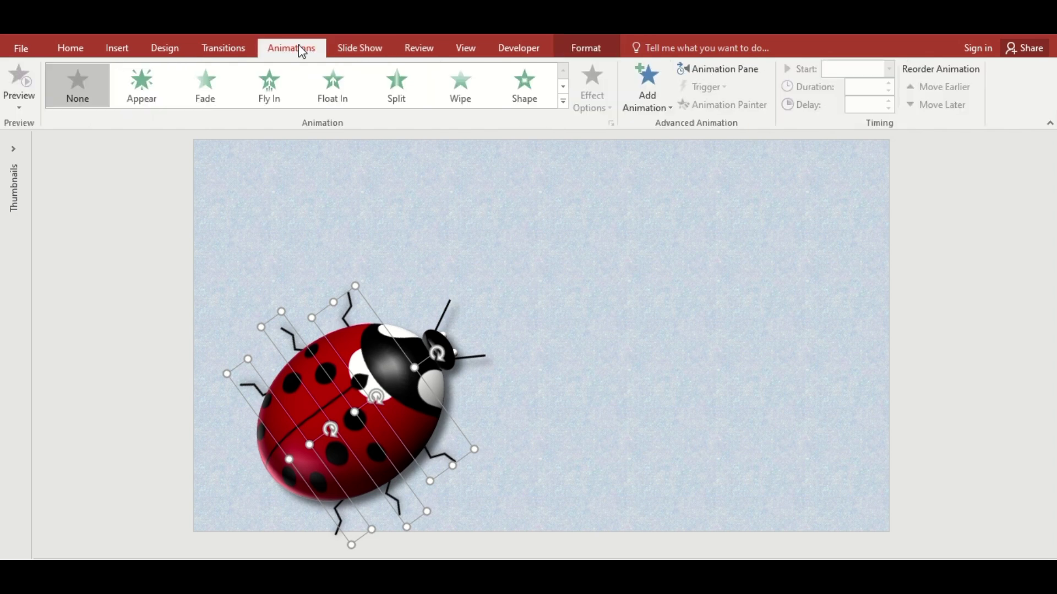
pyautogui.click(648, 99)
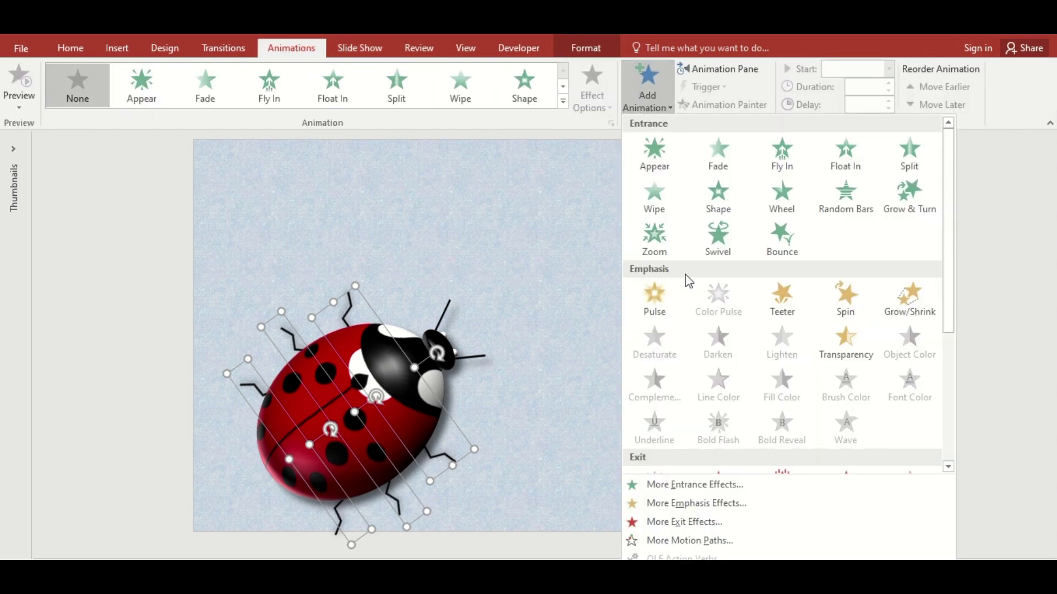
pyautogui.click(703, 504)
pyautogui.click(495, 399)
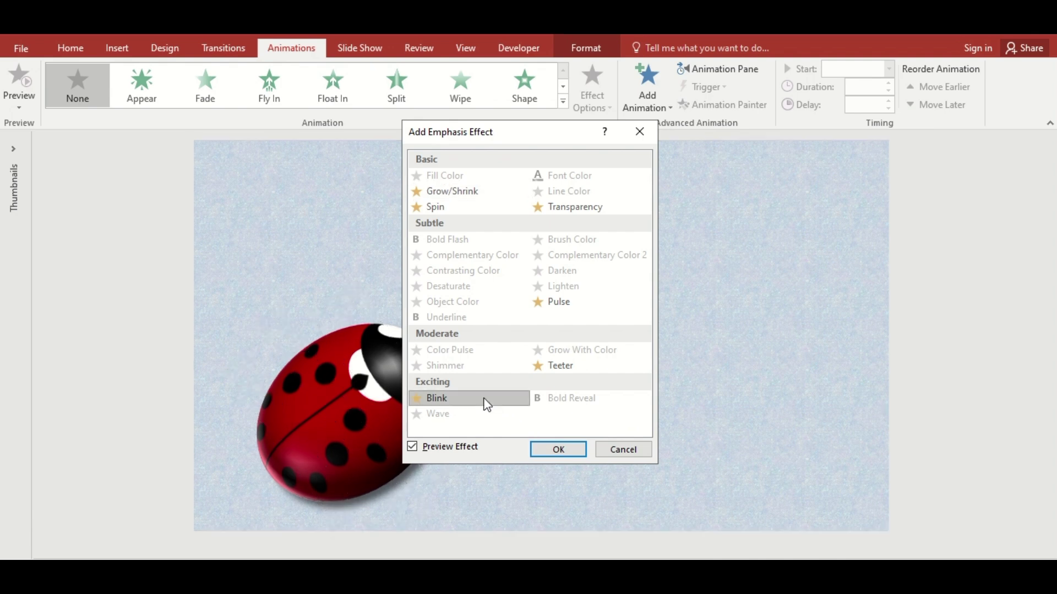
# Set Group 53's Blink to start With Previous, with a 0.5-second delay and 5 repeats.
pyautogui.click(557, 450)
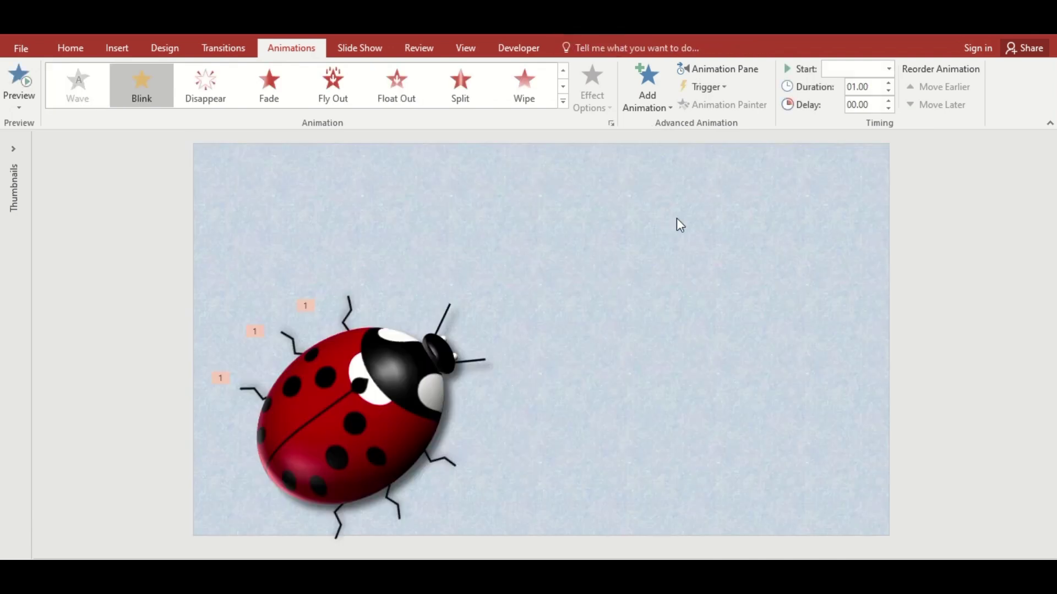
pyautogui.click(725, 70)
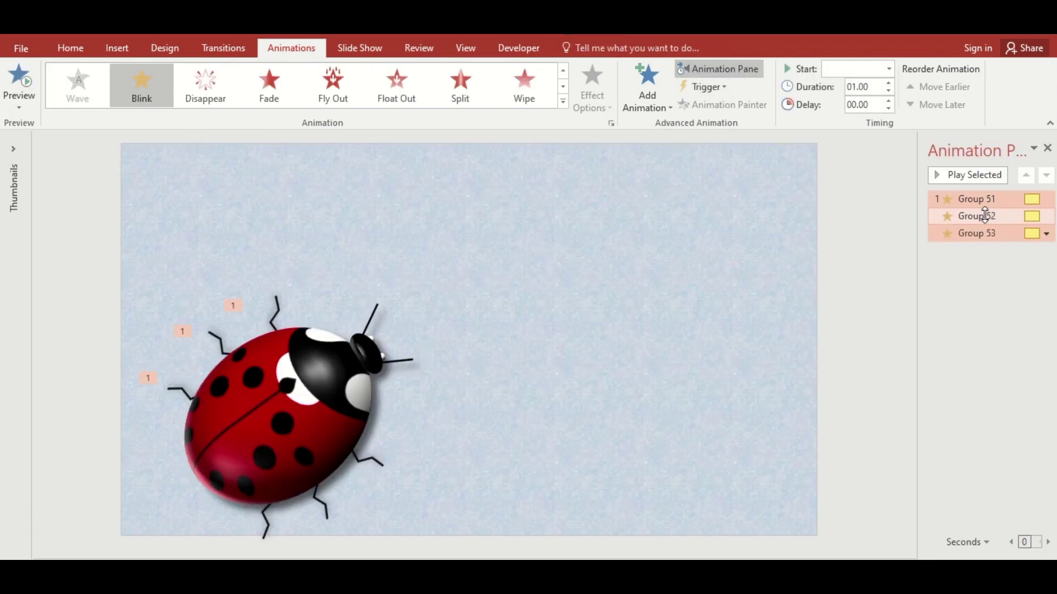
pyautogui.click(1047, 234)
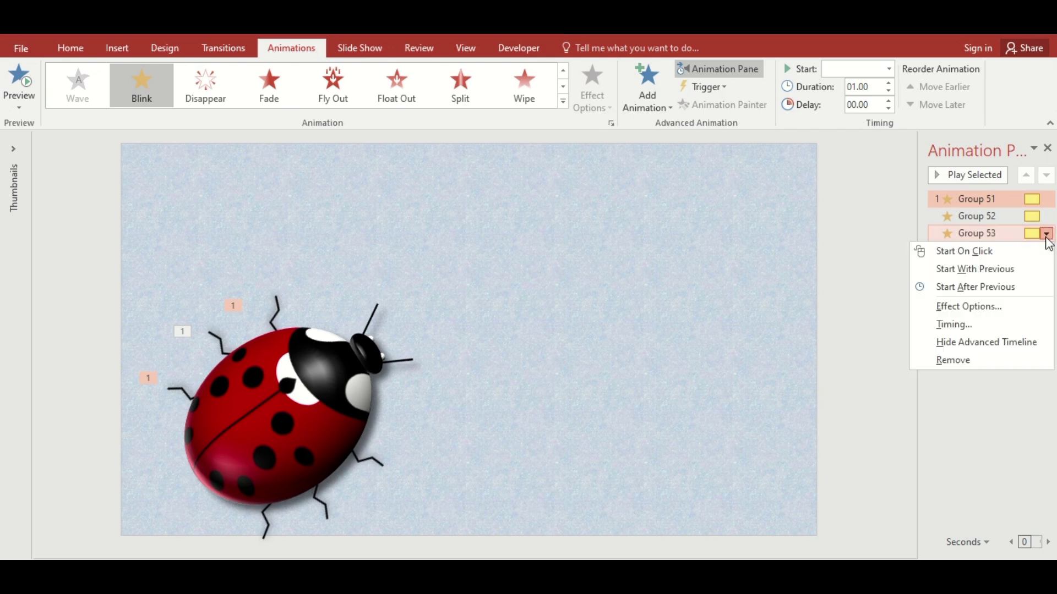
pyautogui.click(954, 324)
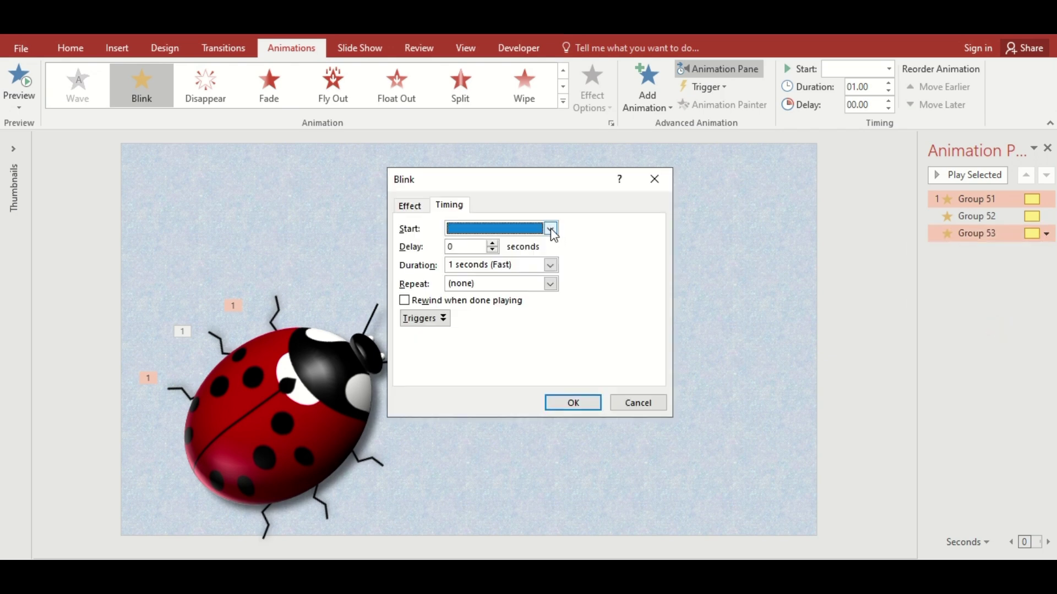
pyautogui.click(549, 229)
pyautogui.click(536, 261)
pyautogui.click(465, 246)
pyautogui.write('.5')
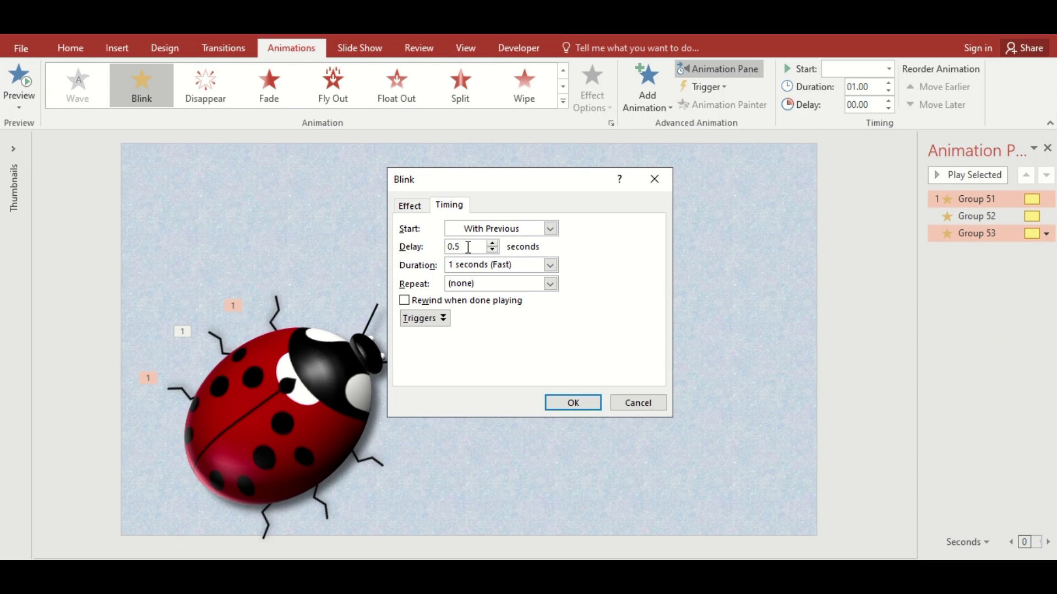
pyautogui.click(550, 285)
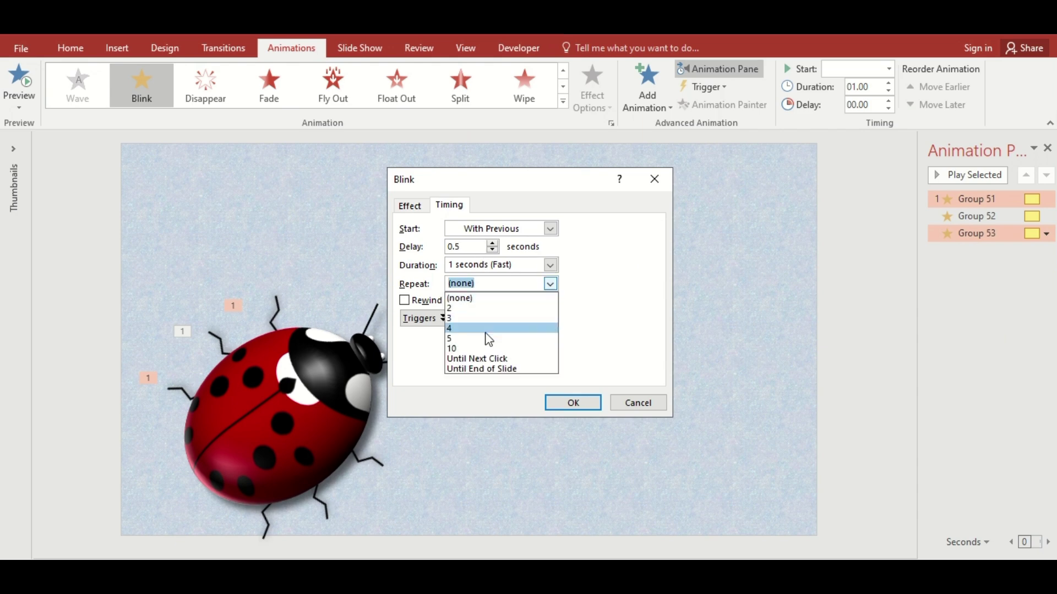
pyautogui.click(450, 339)
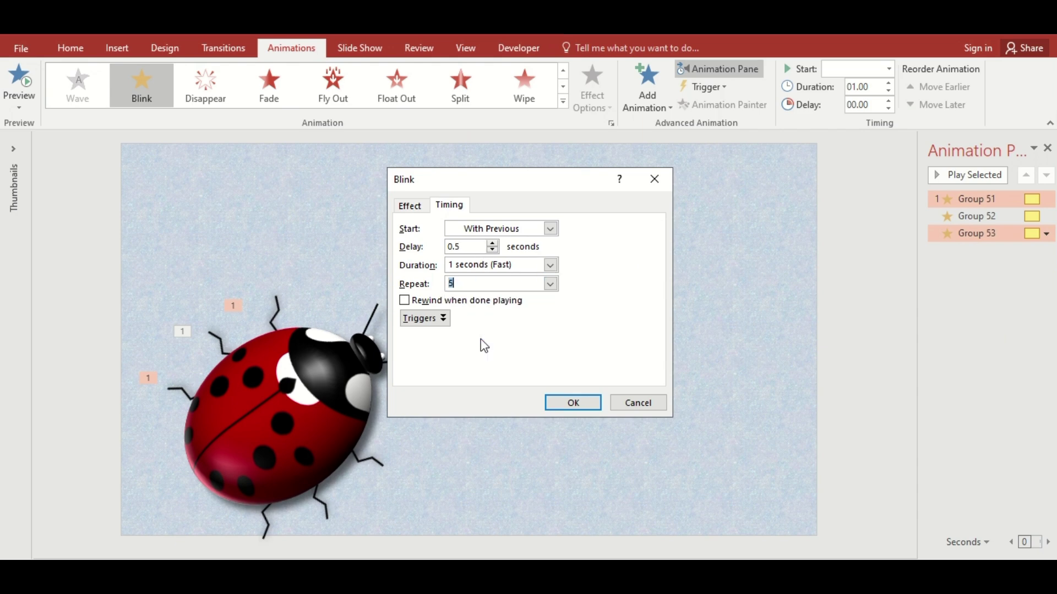
pyautogui.click(562, 401)
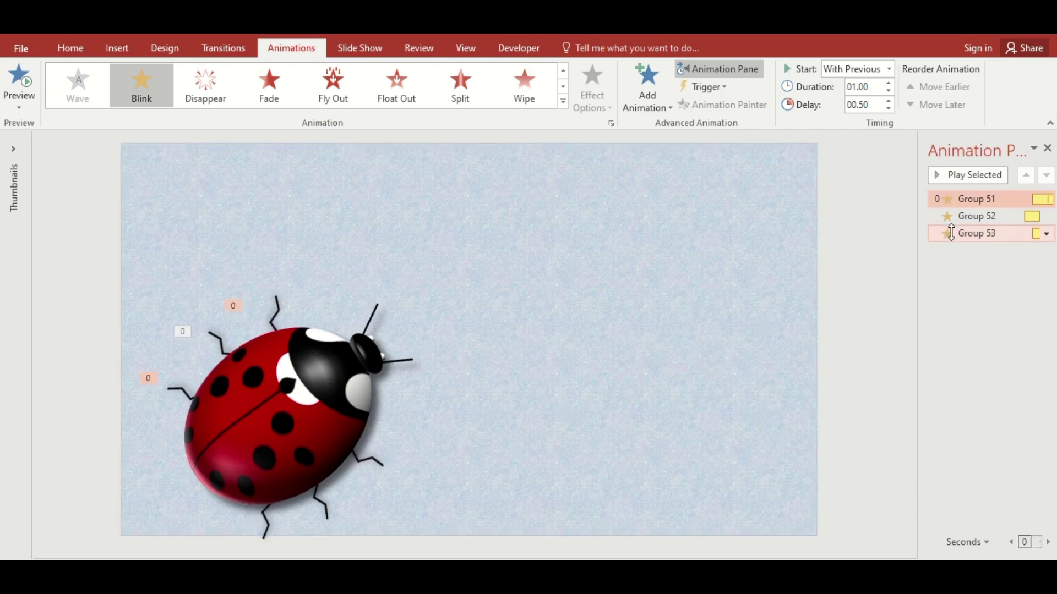
# Give Group 52's Blink a 0.5 s delay, a 0.5 s (Very Fast) duration and 10 repeats.
pyautogui.click(976, 217)
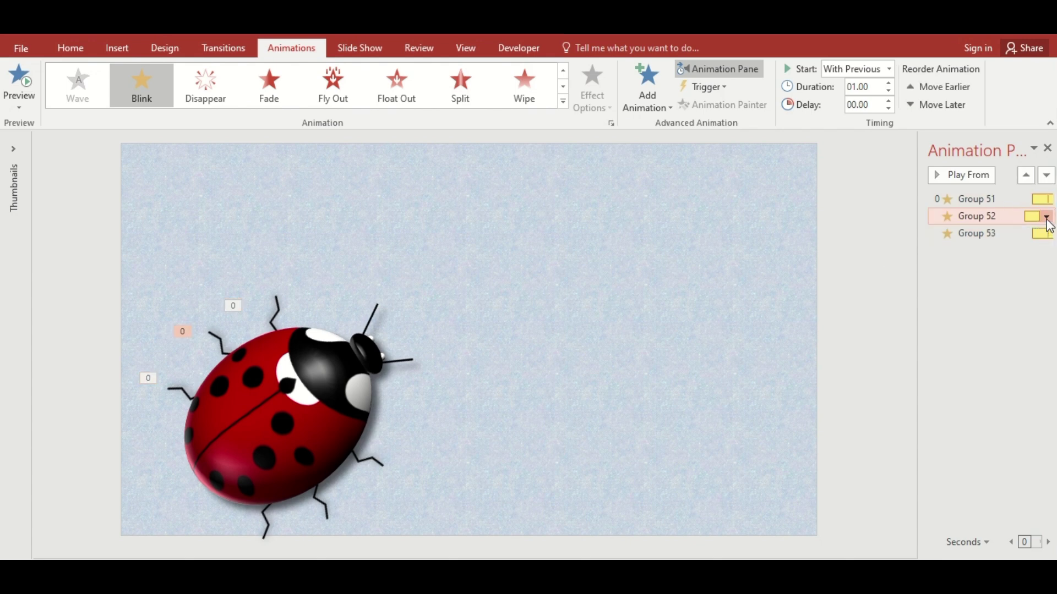
pyautogui.click(1046, 217)
pyautogui.click(975, 307)
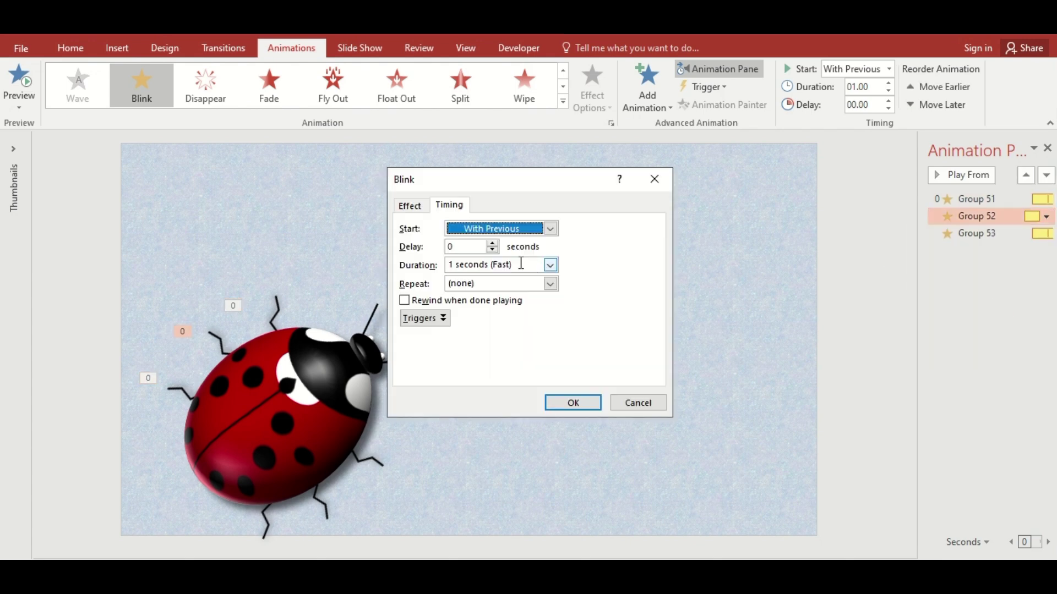
pyautogui.click(469, 247)
pyautogui.write('.5')
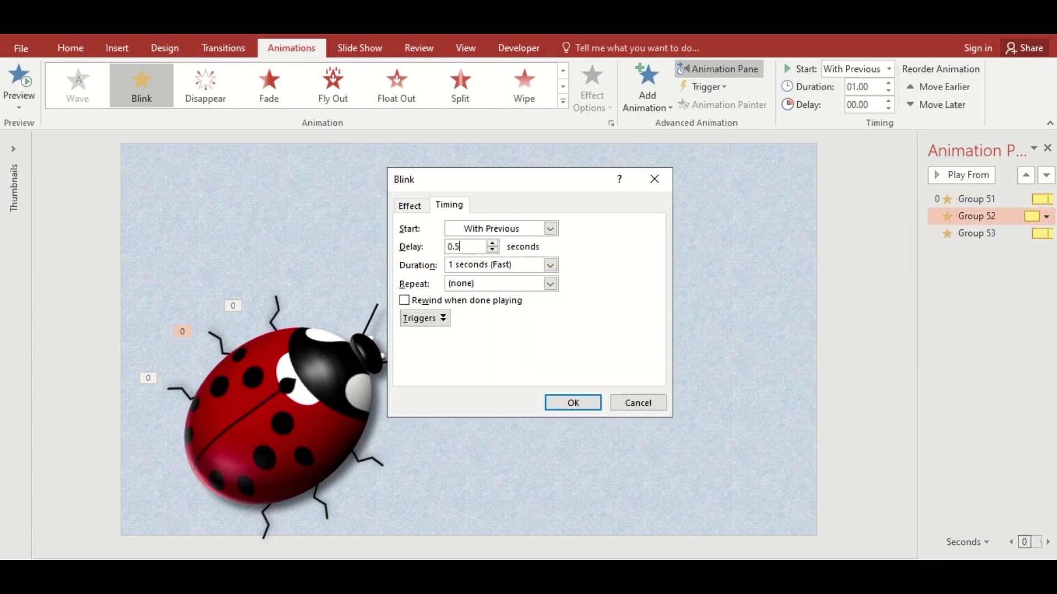
pyautogui.click(550, 266)
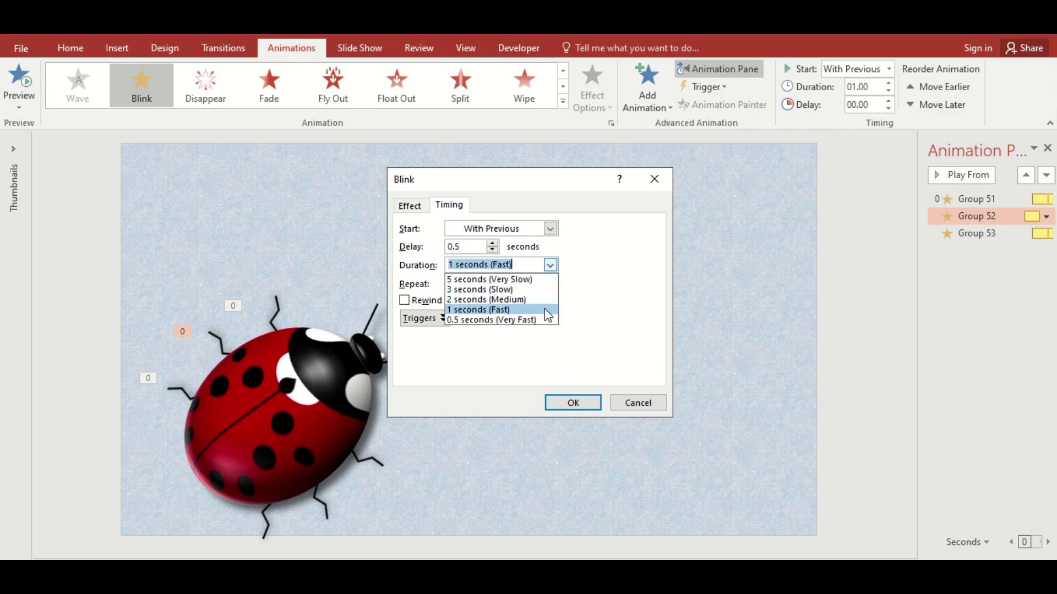
pyautogui.click(496, 322)
pyautogui.click(549, 283)
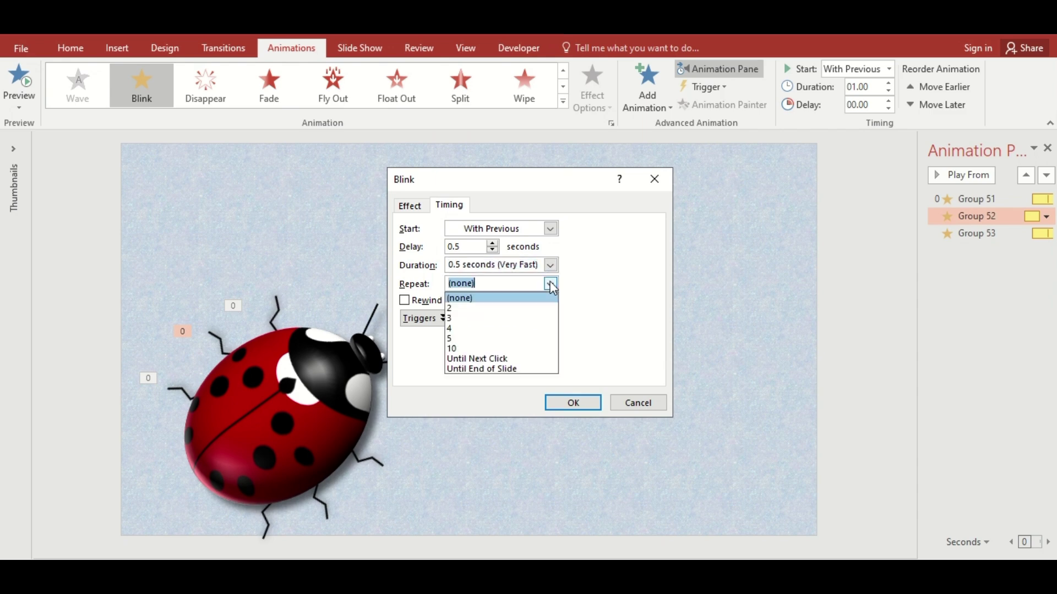
pyautogui.click(485, 347)
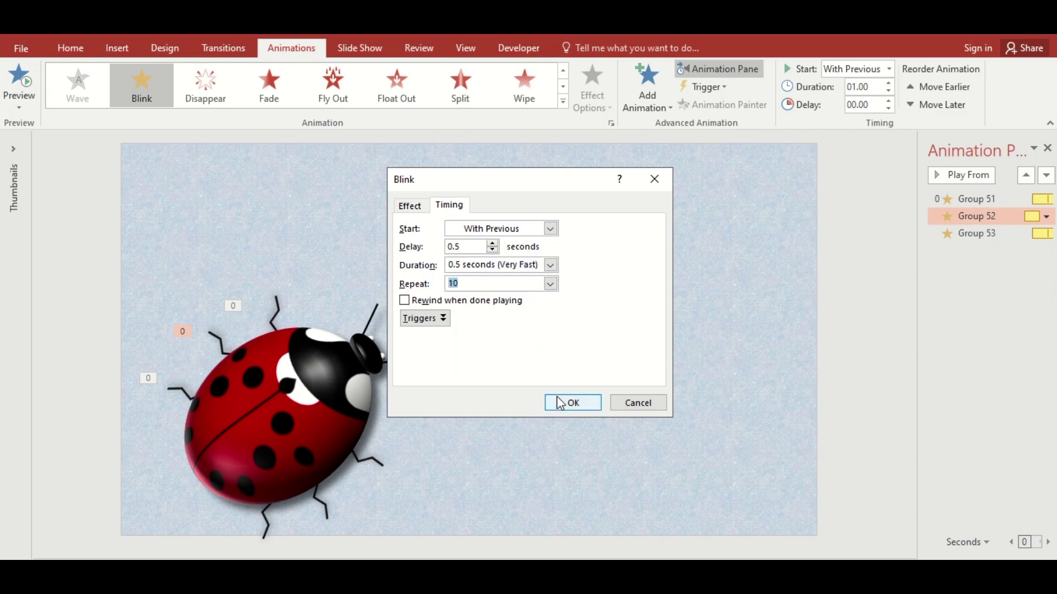
pyautogui.click(572, 403)
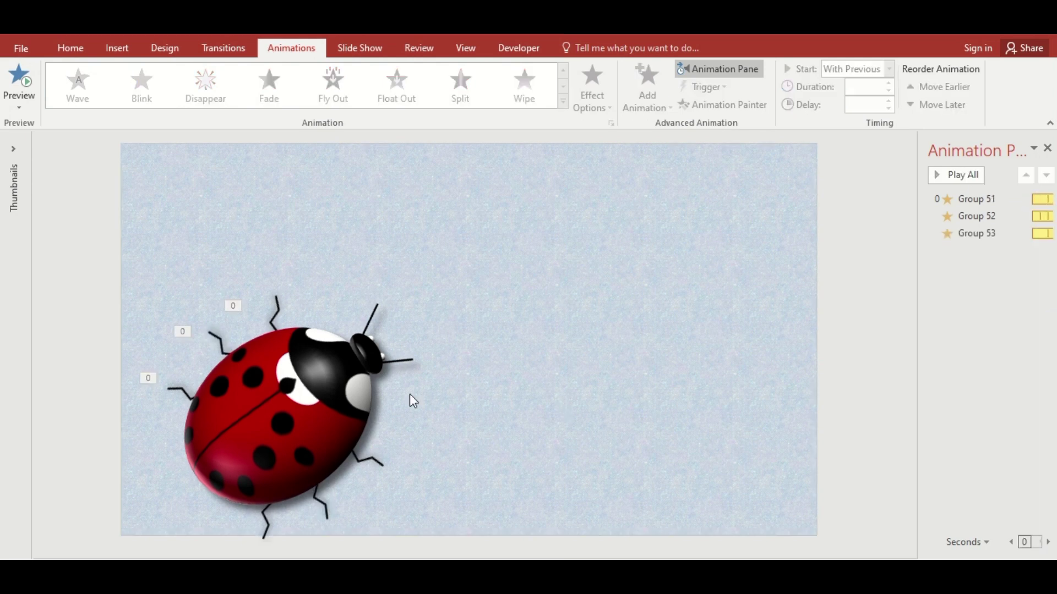
# Apply the Diagonal Up Right motion path to every ladybird part.
pyautogui.hotkey('ctrl', 'a')
pyautogui.click(647, 100)
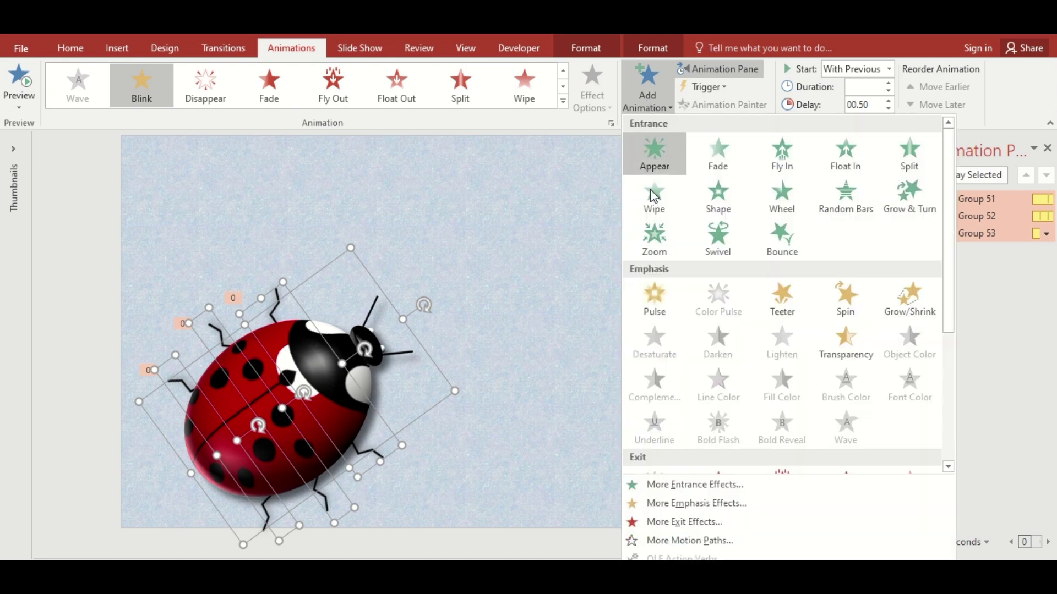
pyautogui.click(683, 541)
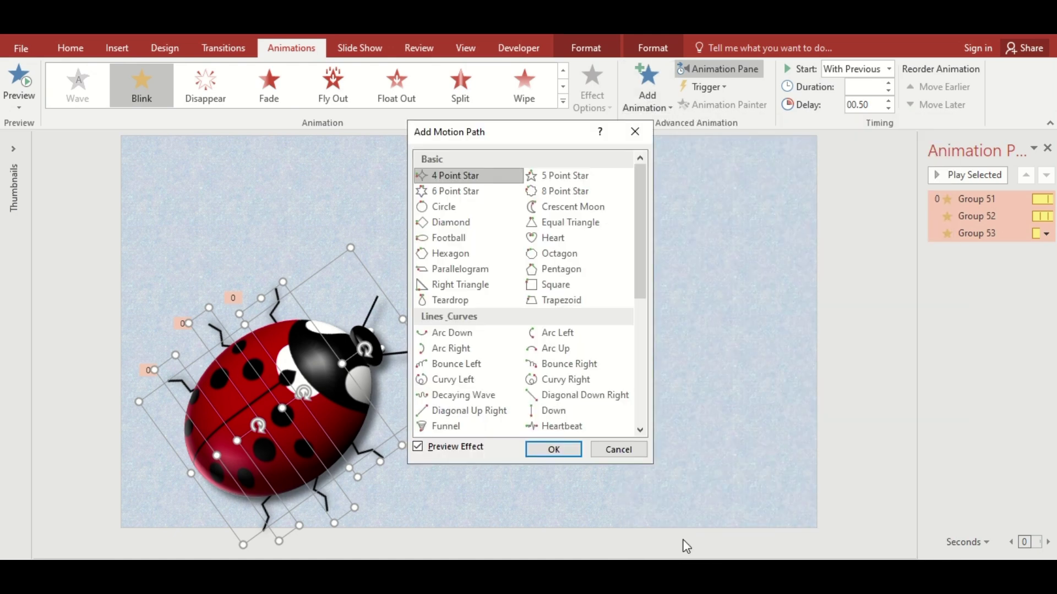
pyautogui.click(496, 410)
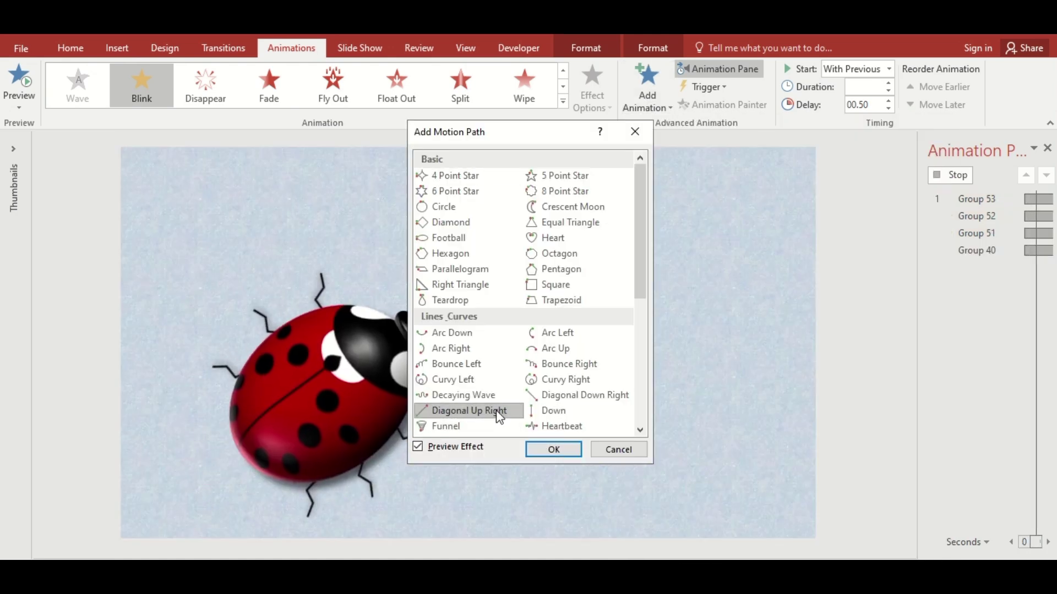
pyautogui.click(542, 449)
# Time Group 40's motion as With Previous, 0.5 s delay, 5 s duration, smooth start 0.
pyautogui.click(1046, 302)
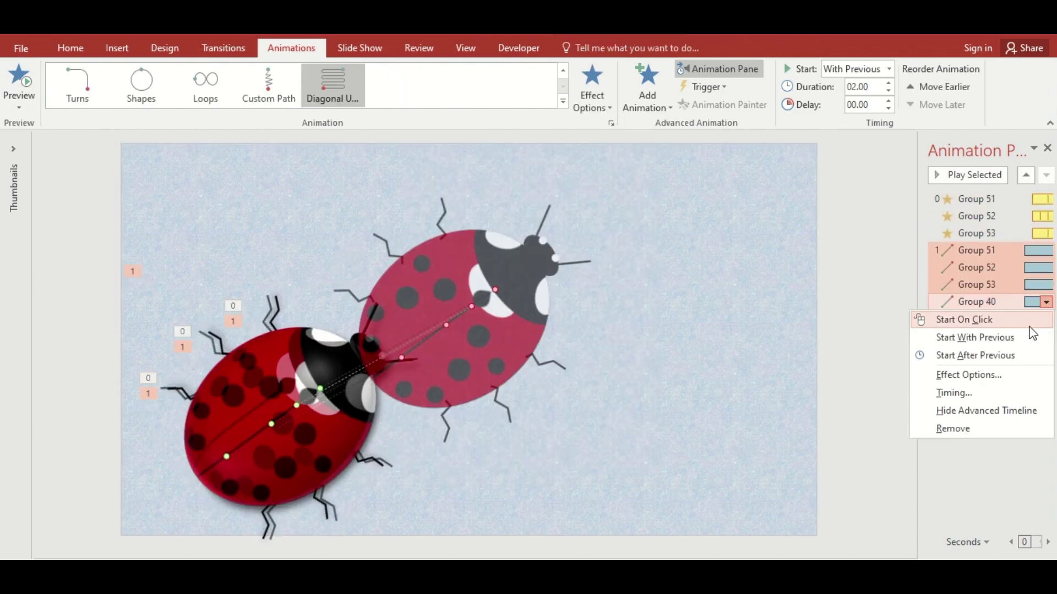
pyautogui.click(955, 394)
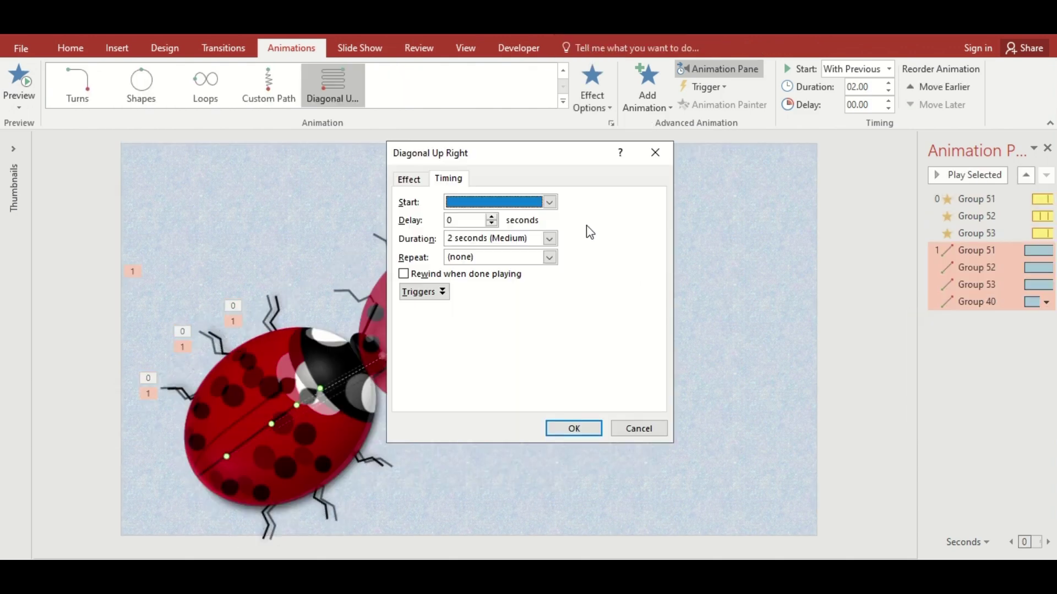
pyautogui.click(549, 202)
pyautogui.click(535, 234)
pyautogui.click(468, 220)
pyautogui.write('.5')
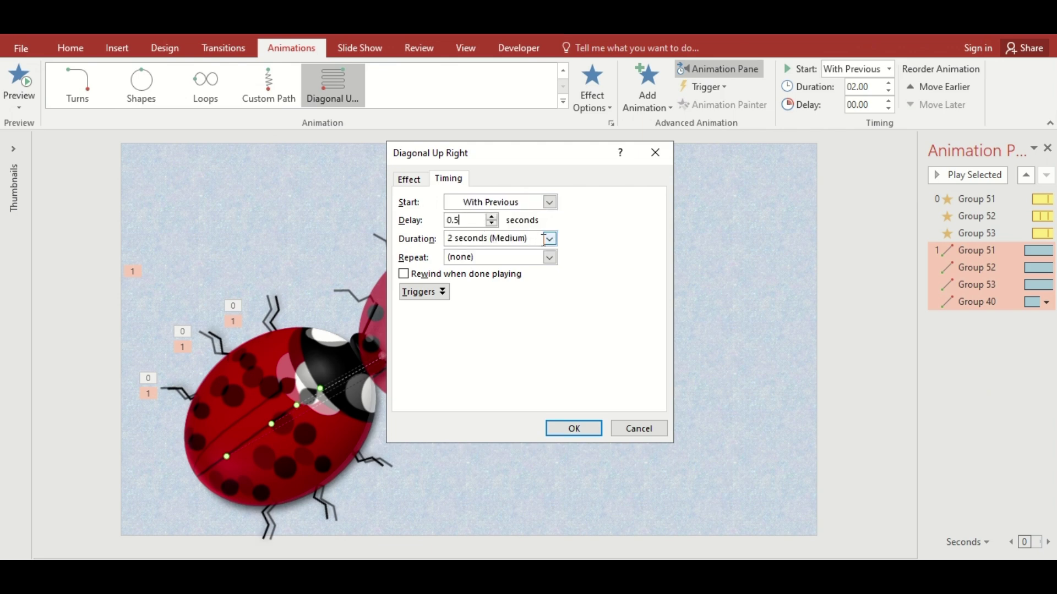
pyautogui.click(550, 239)
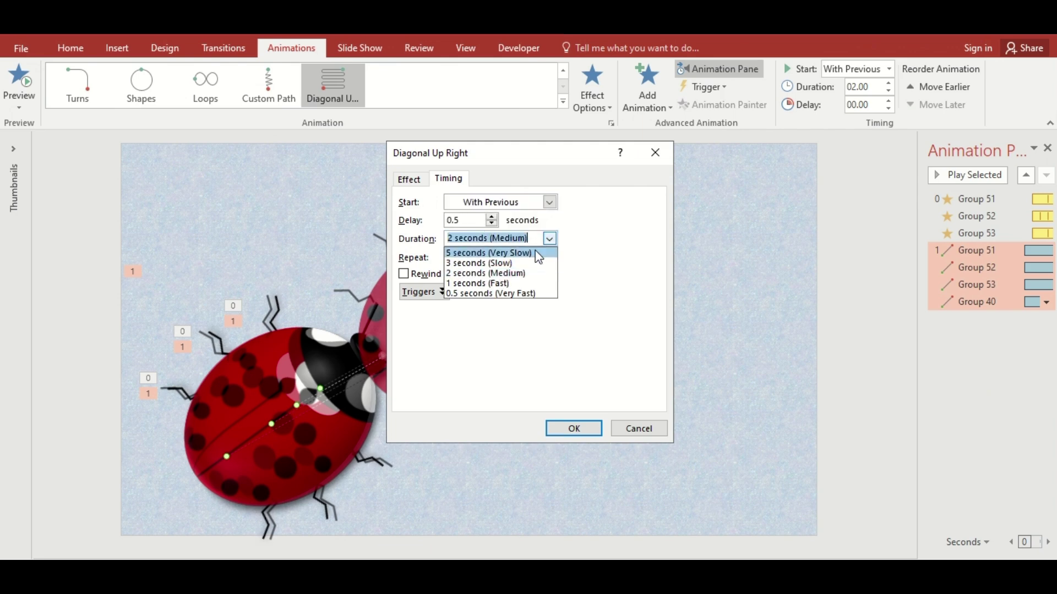
pyautogui.click(495, 285)
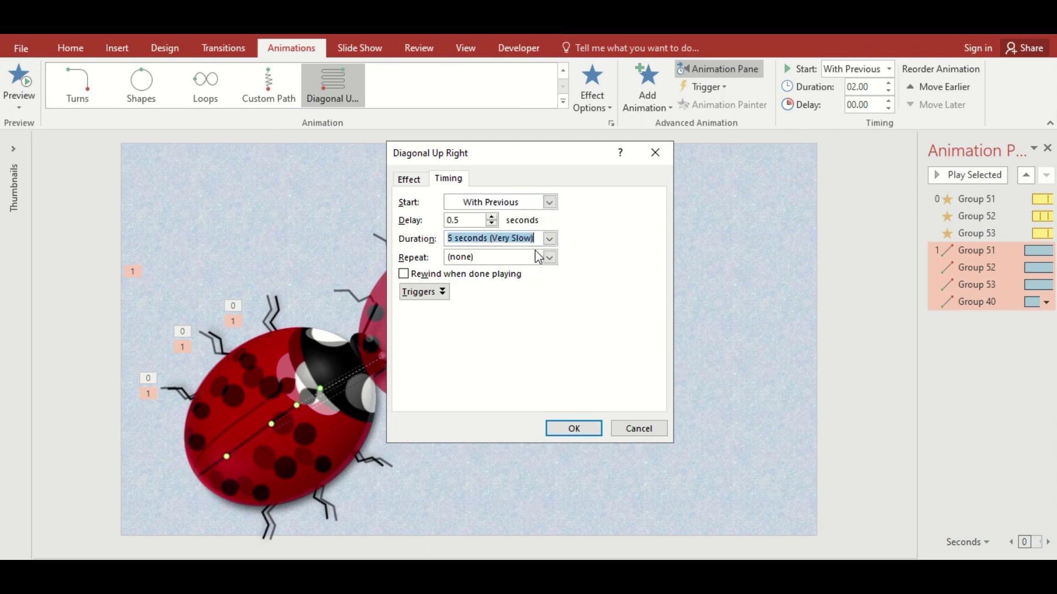
pyautogui.click(409, 179)
pyautogui.moveTo(511, 237)
pyautogui.mouseDown()
pyautogui.moveTo(487, 238)
pyautogui.moveTo(487, 260)
pyautogui.mouseUp()
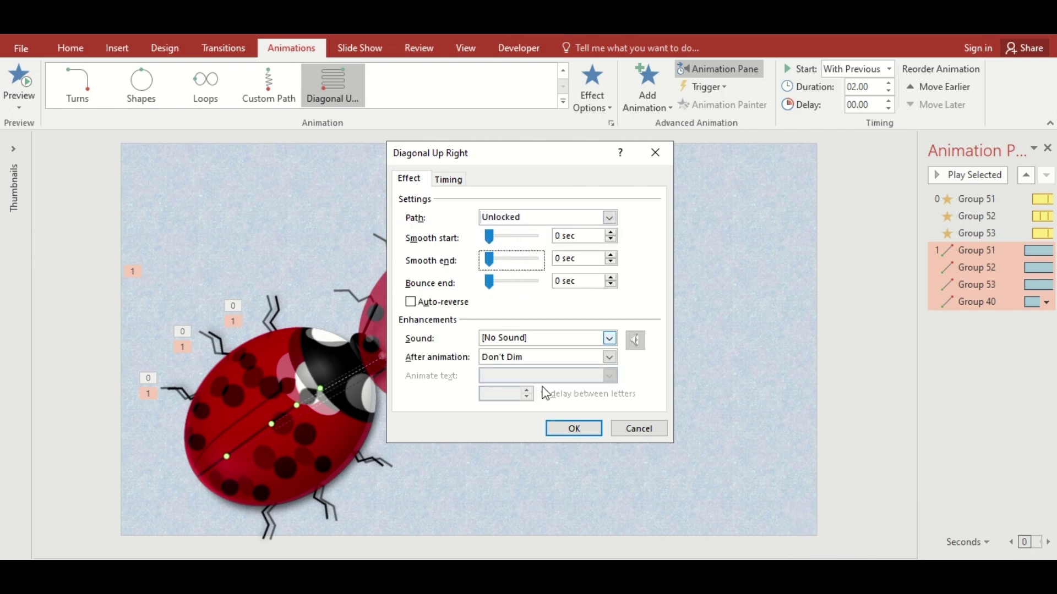
pyautogui.click(572, 430)
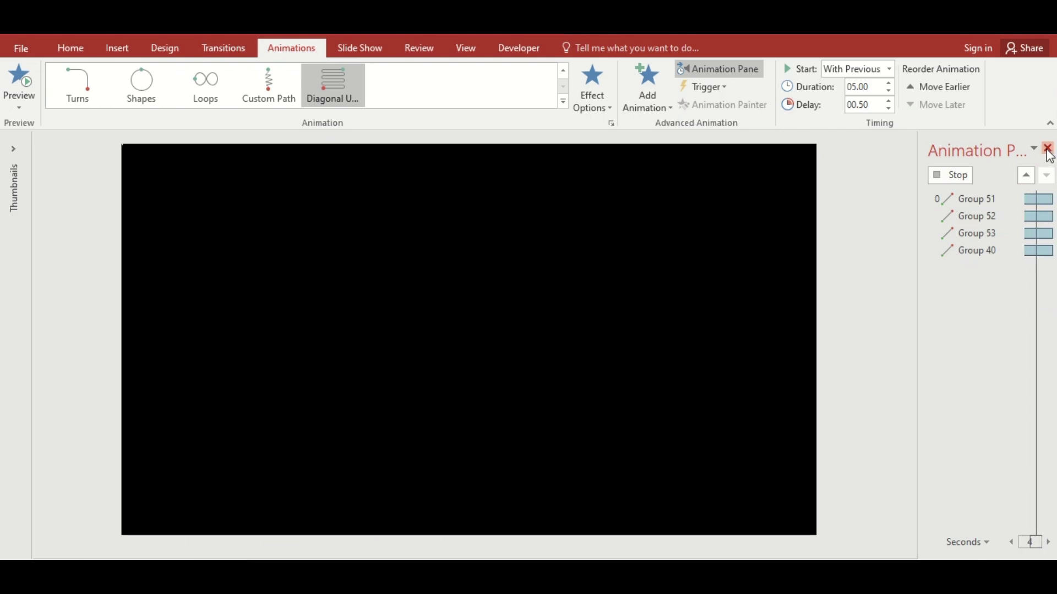
# Close the Animation Pane to show the slide with its motion path.
pyautogui.click(1047, 148)
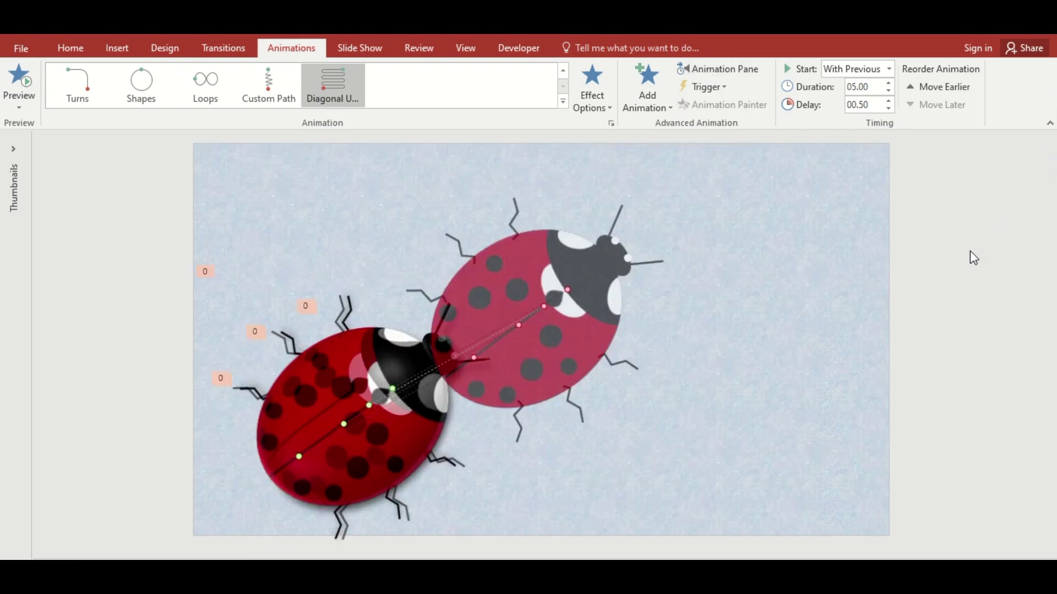